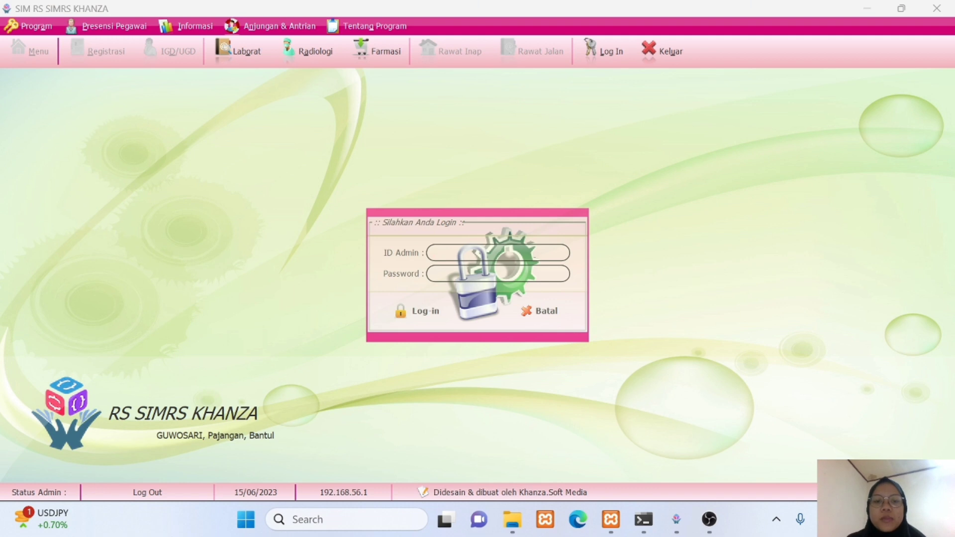
Log in to SIMRS Khanza with the administrator ID and password, then bring up the main menu.
{"action": "type", "text": "spv"}
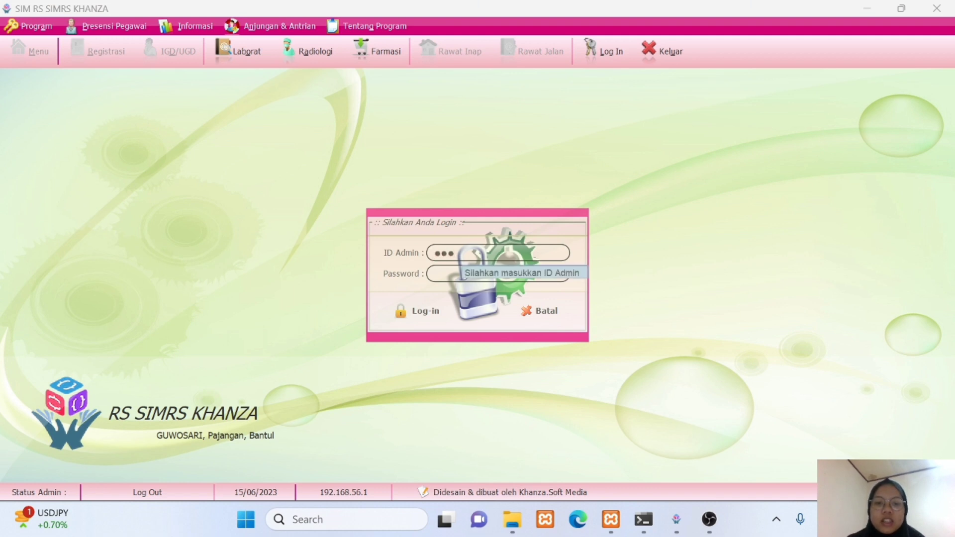
{"action": "key", "text": "Return"}
{"action": "type", "text": "server"}
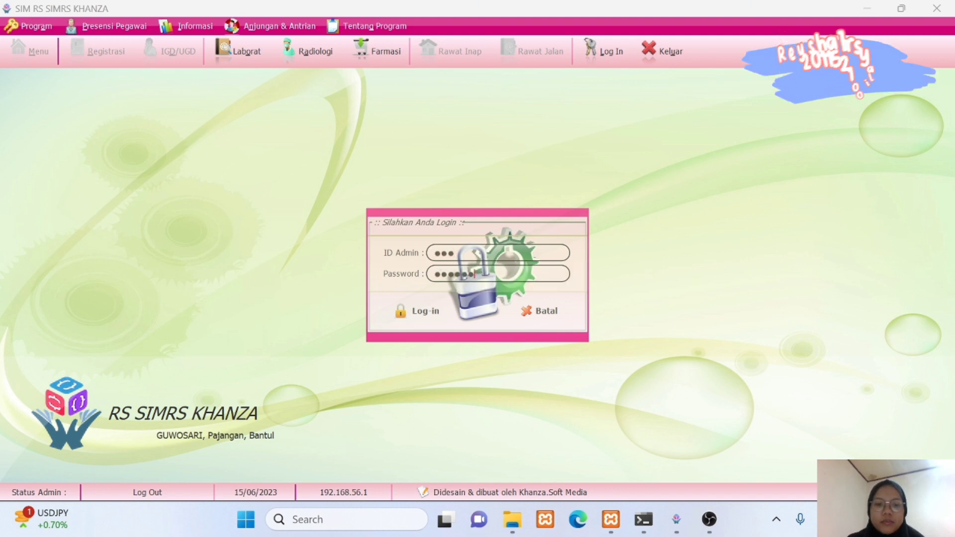
{"action": "left_click", "coordinate": [424, 314]}
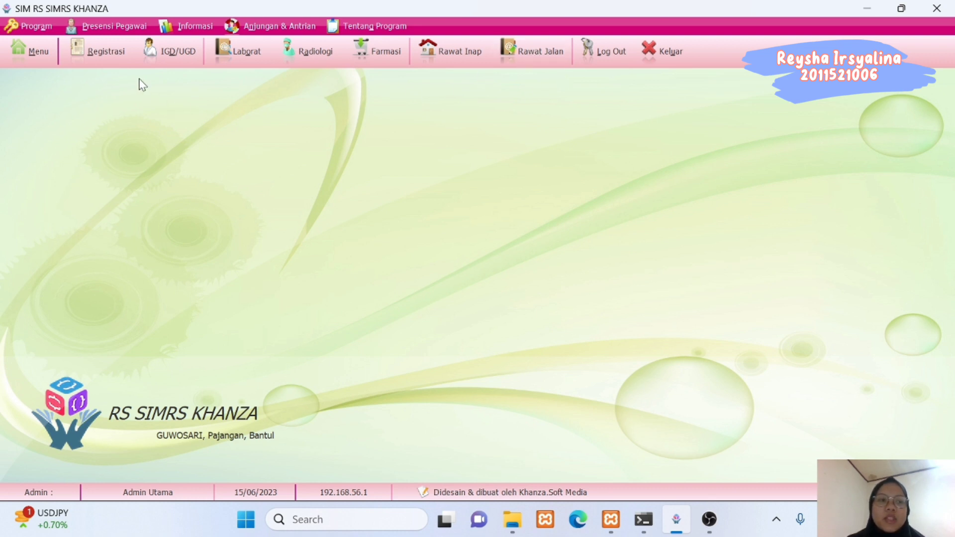
{"action": "left_click", "coordinate": [35, 49]}
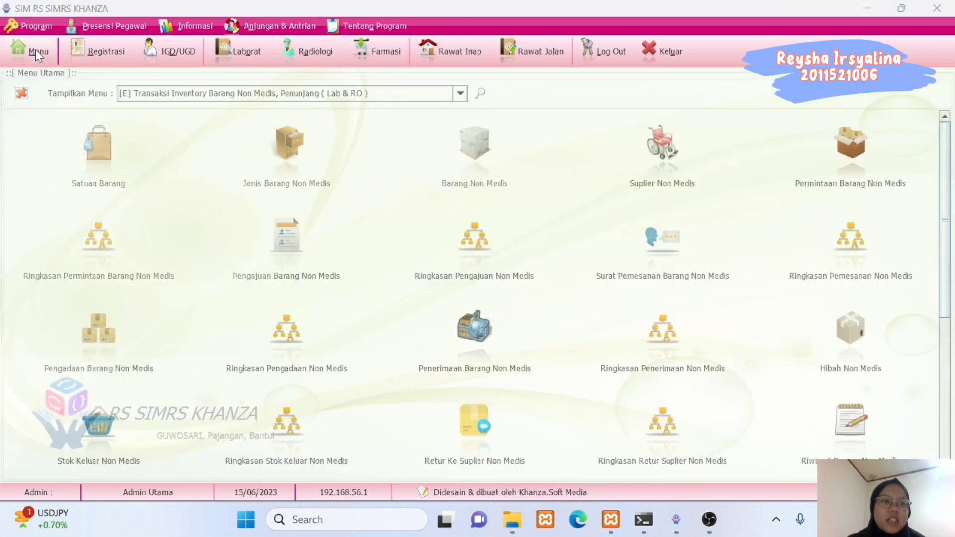
Choose the [E] Transaksi Inventory Barang Non Medis, Penunjang ( Lab & RO ) menu category.
{"action": "left_click", "coordinate": [162, 97]}
{"action": "mouse_move", "coordinate": [462, 134]}
{"action": "left_mouse_down"}
{"action": "mouse_move", "coordinate": [464, 180]}
{"action": "mouse_move", "coordinate": [464, 122]}
{"action": "left_mouse_up"}
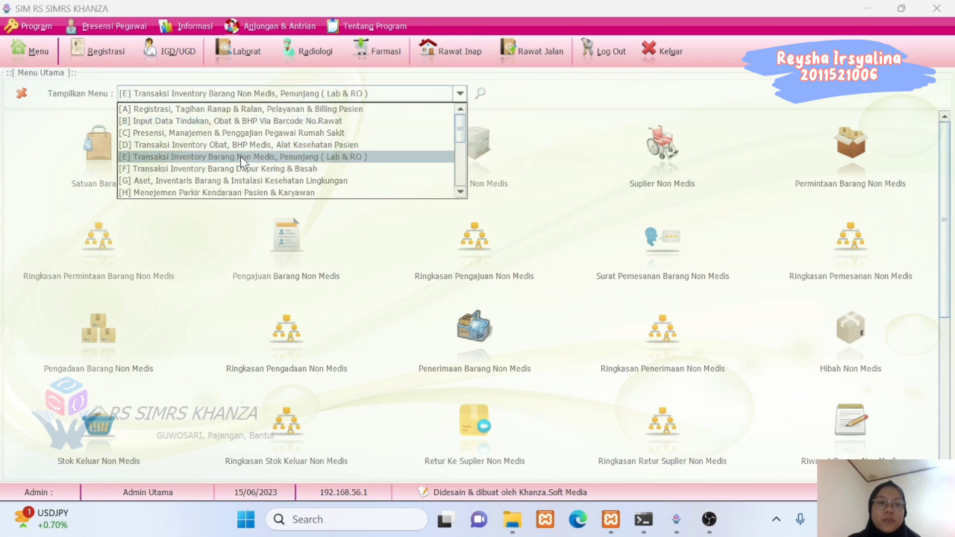
{"action": "left_click_drag", "start_coordinate": [462, 137], "coordinate": [462, 168]}
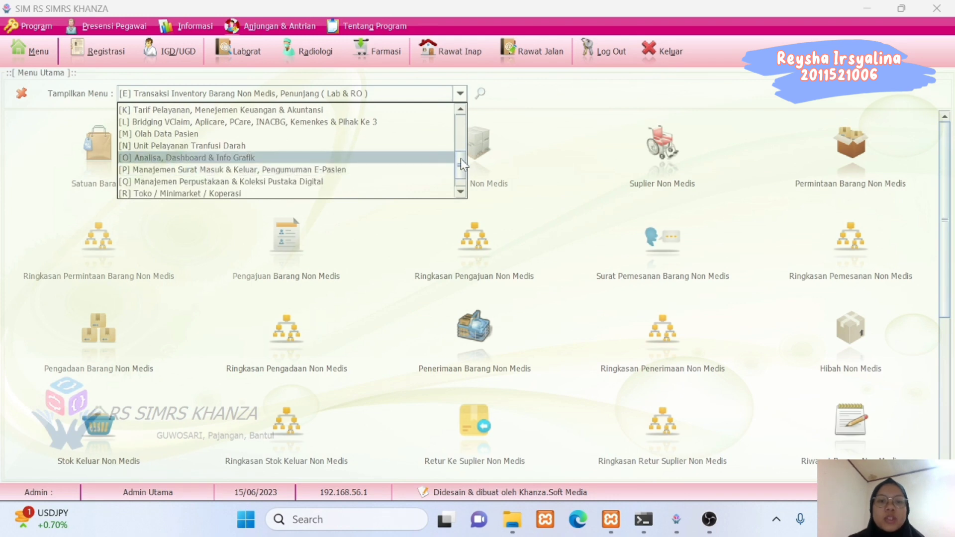
{"action": "left_click_drag", "start_coordinate": [462, 171], "coordinate": [461, 124]}
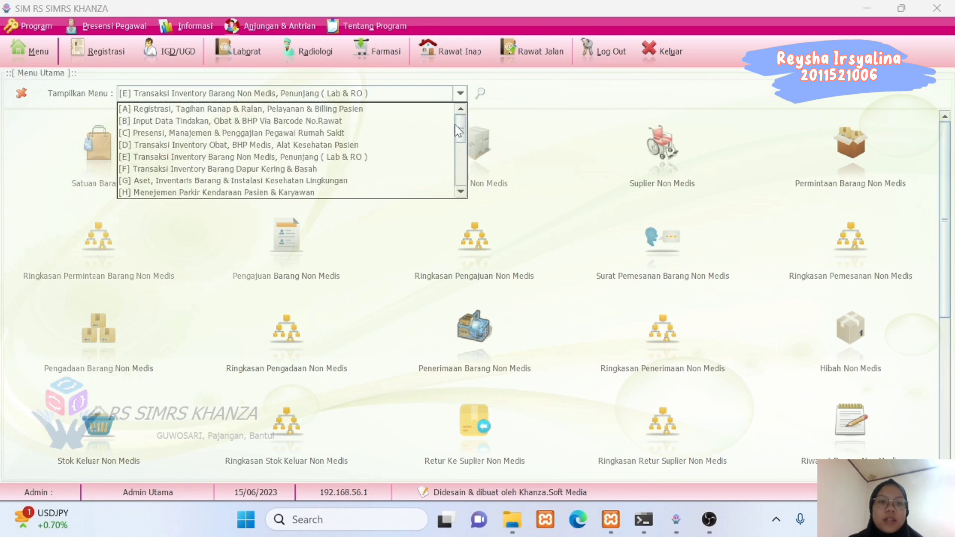
{"action": "left_click", "coordinate": [286, 157]}
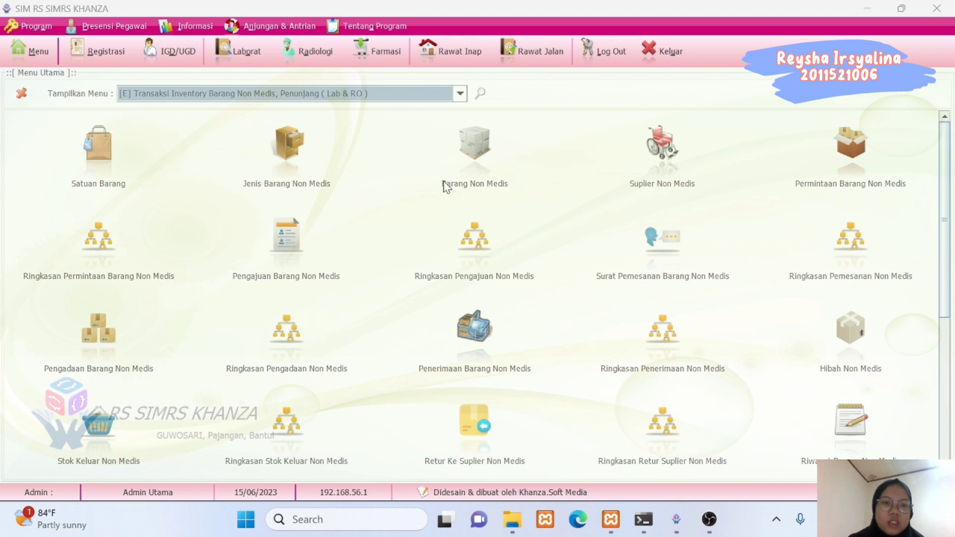
{"action": "left_click", "coordinate": [89, 184]}
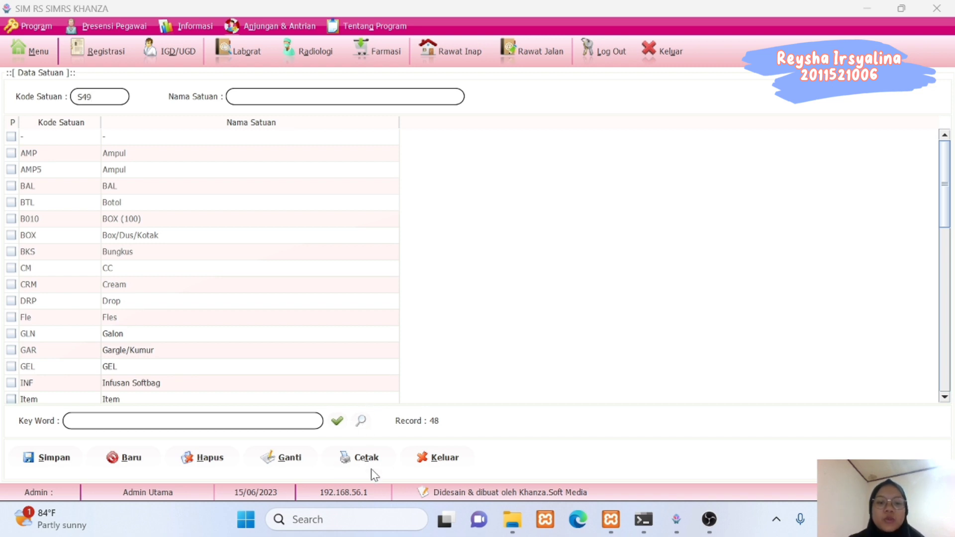
{"action": "left_click", "coordinate": [425, 458]}
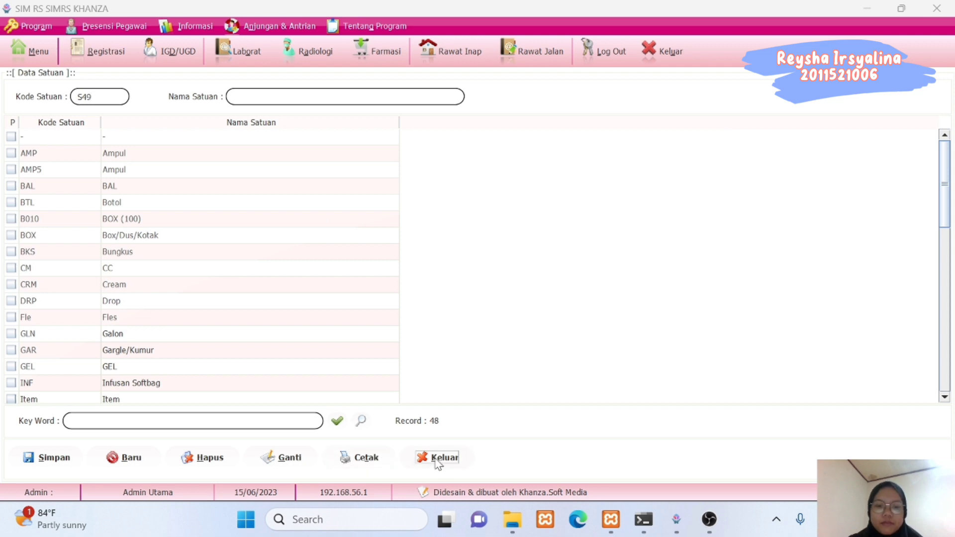
{"action": "left_click", "coordinate": [15, 50]}
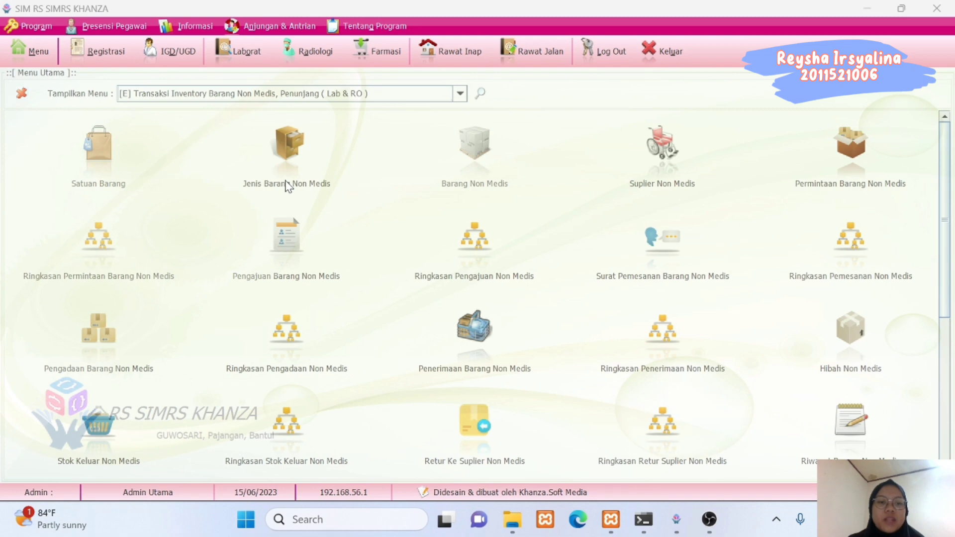
{"action": "left_click", "coordinate": [286, 185]}
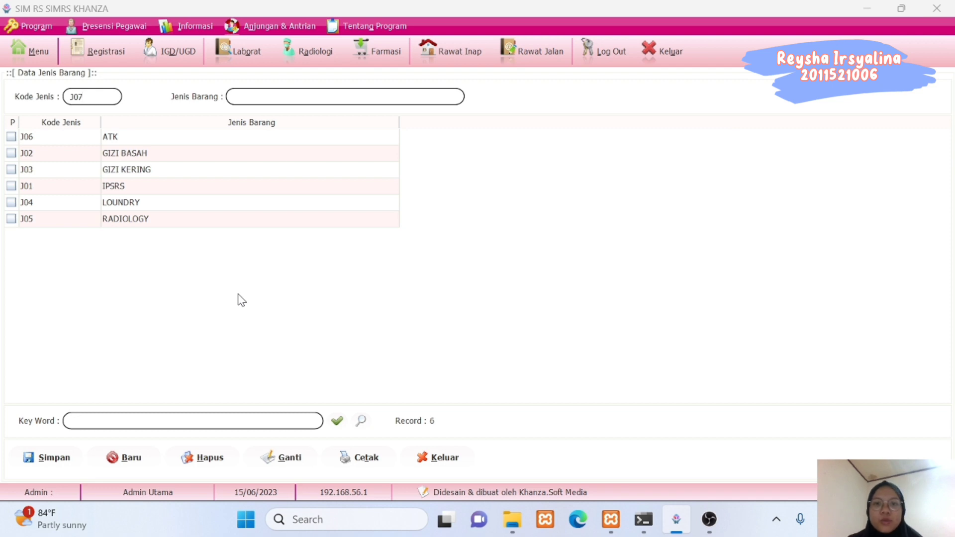
{"action": "left_click", "coordinate": [431, 460]}
{"action": "left_click", "coordinate": [26, 53]}
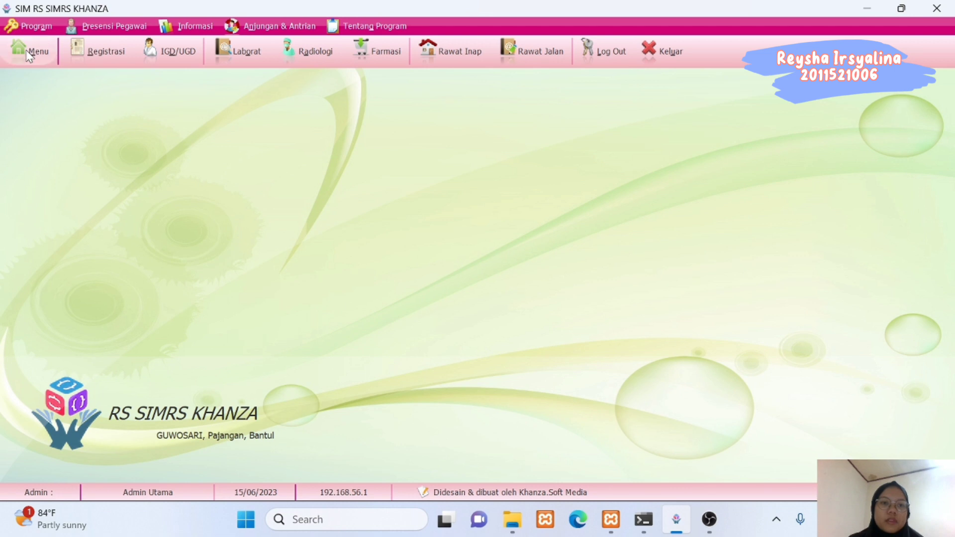
{"action": "left_click", "coordinate": [478, 149]}
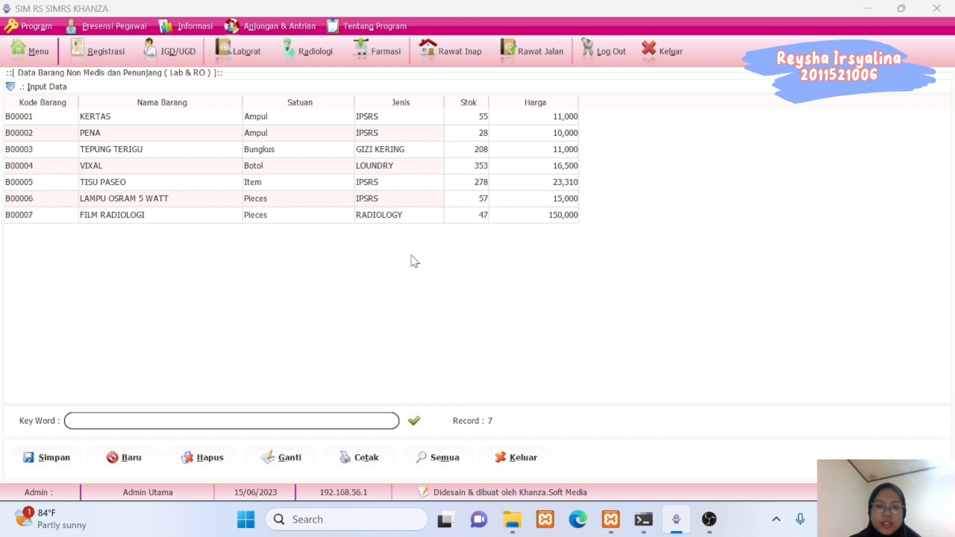
{"action": "left_click", "coordinate": [507, 459]}
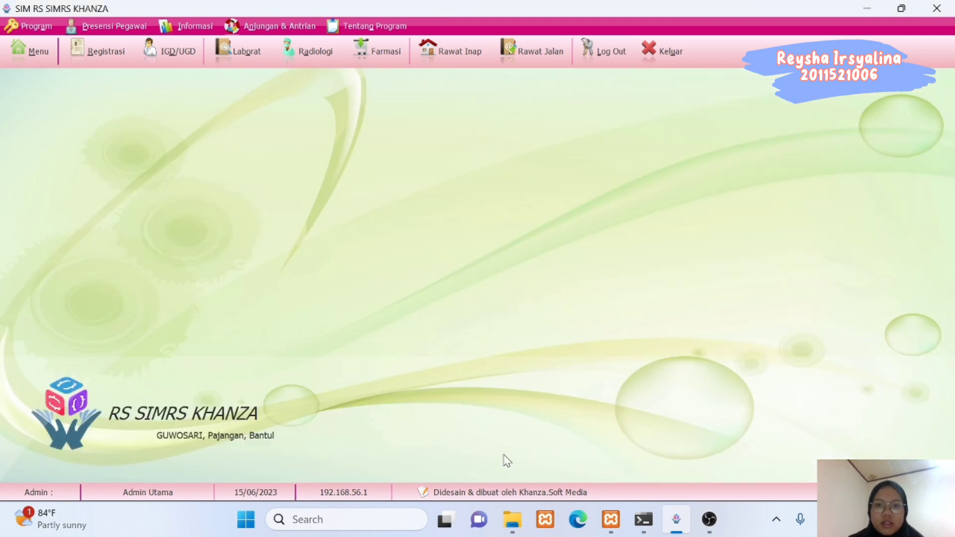
{"action": "left_click", "coordinate": [39, 52]}
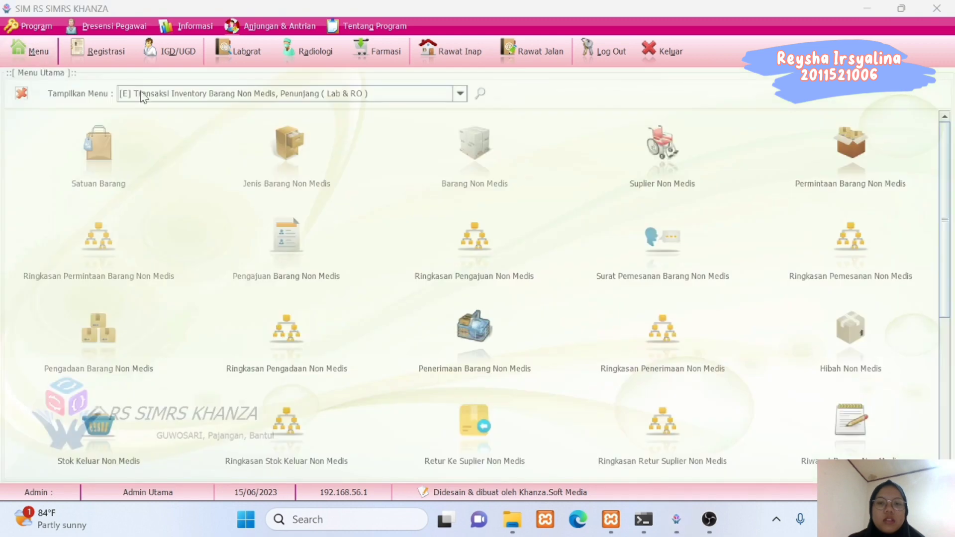
{"action": "left_click", "coordinate": [655, 156]}
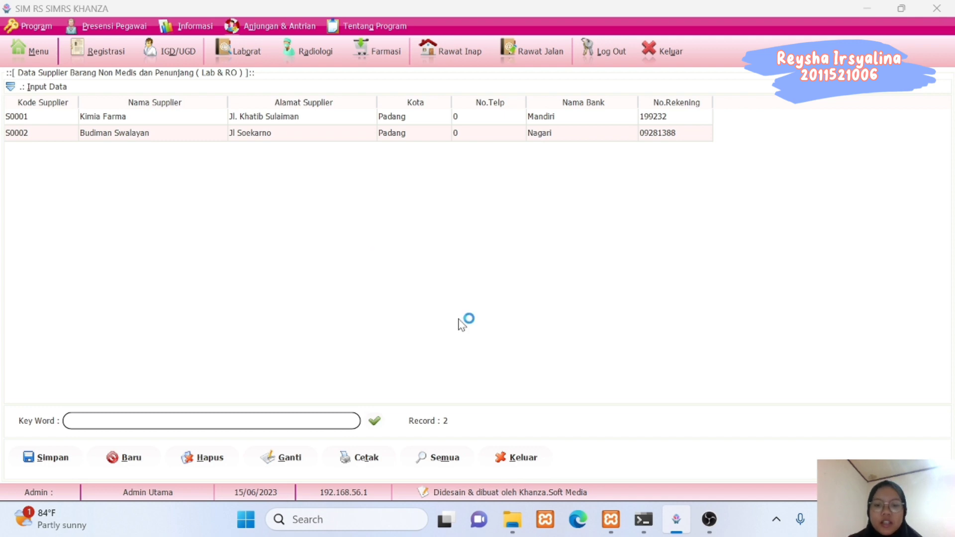
{"action": "left_click", "coordinate": [518, 458]}
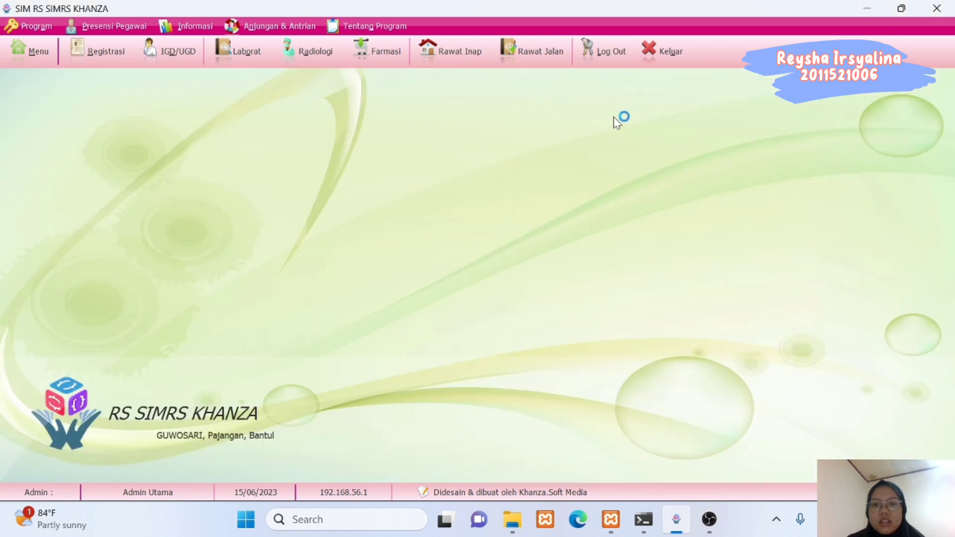
{"action": "left_click", "coordinate": [30, 51]}
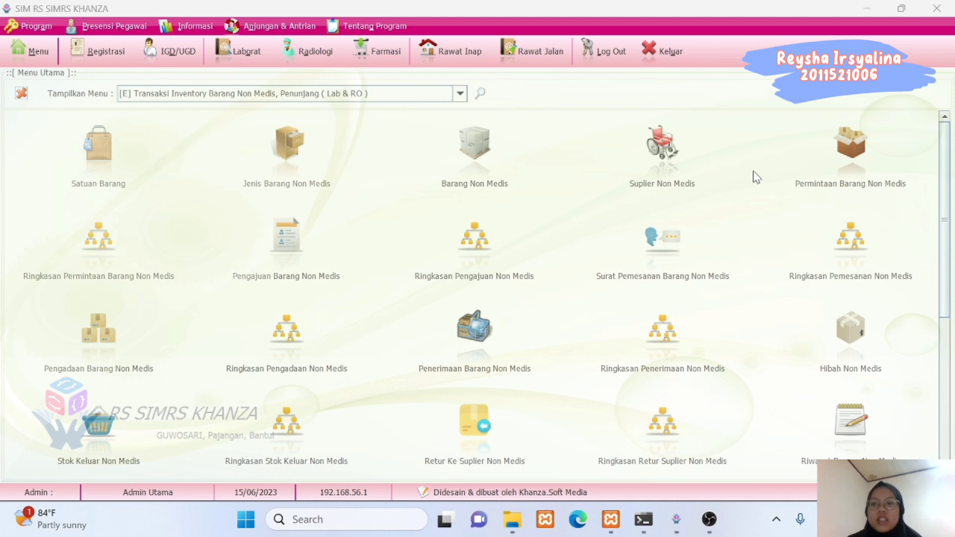
{"action": "left_click", "coordinate": [850, 142]}
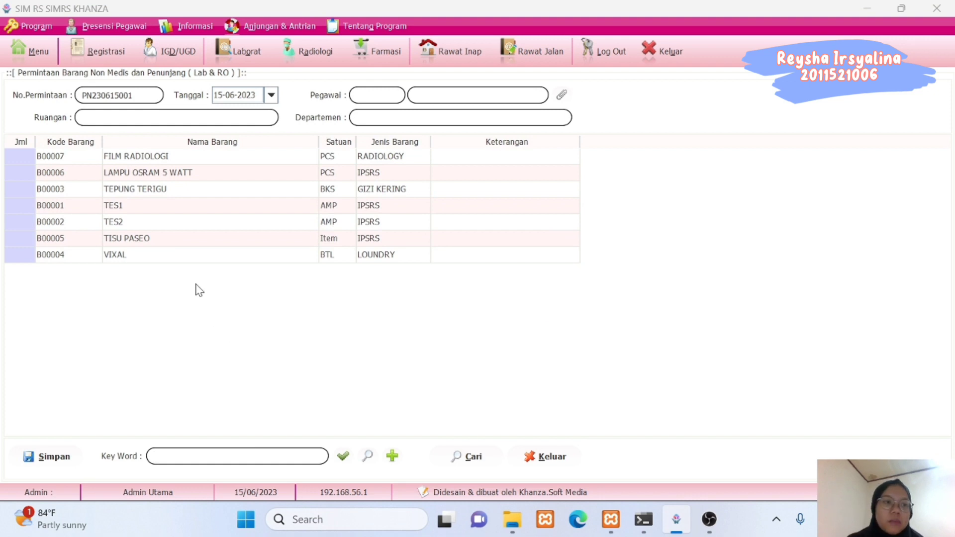
Request 10 FILM RADIOLOGI for room Labor, with the IT staff member as requester.
{"action": "double_click", "coordinate": [30, 163]}
{"action": "type", "text": "10"}
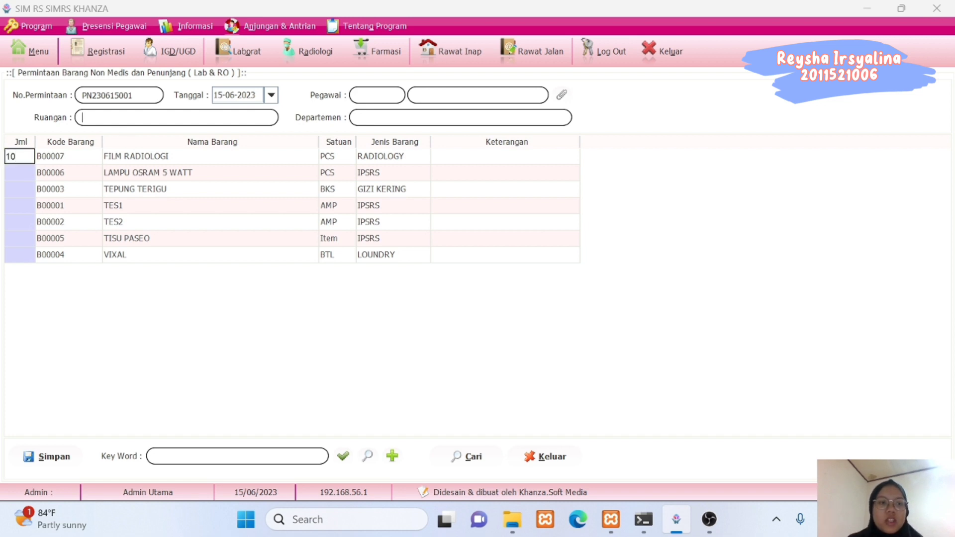
{"action": "type", "text": "Labor"}
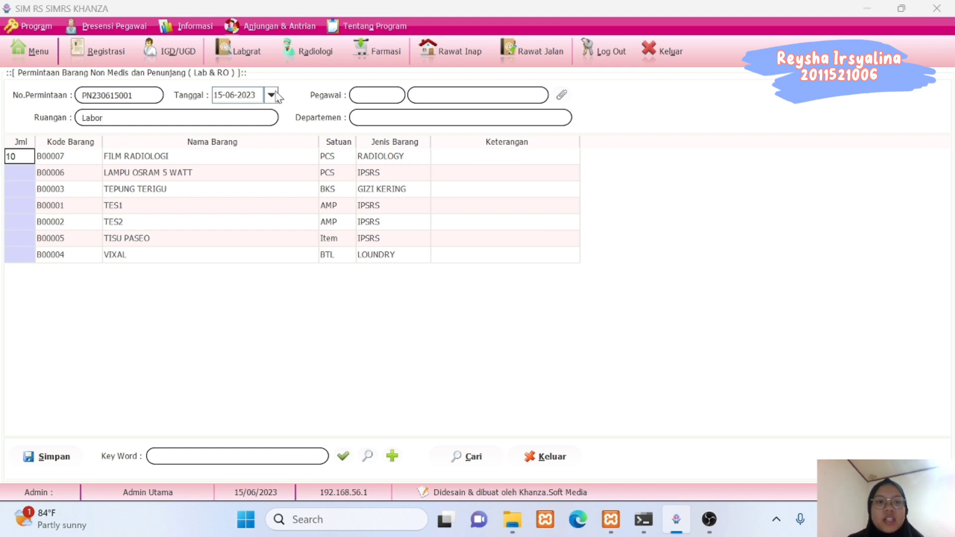
{"action": "left_click", "coordinate": [562, 95]}
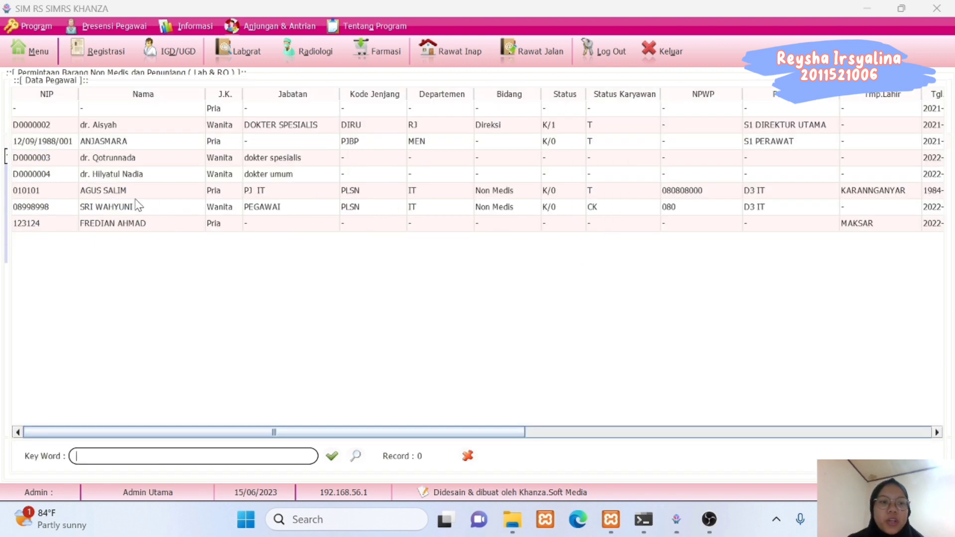
{"action": "left_click", "coordinate": [92, 212]}
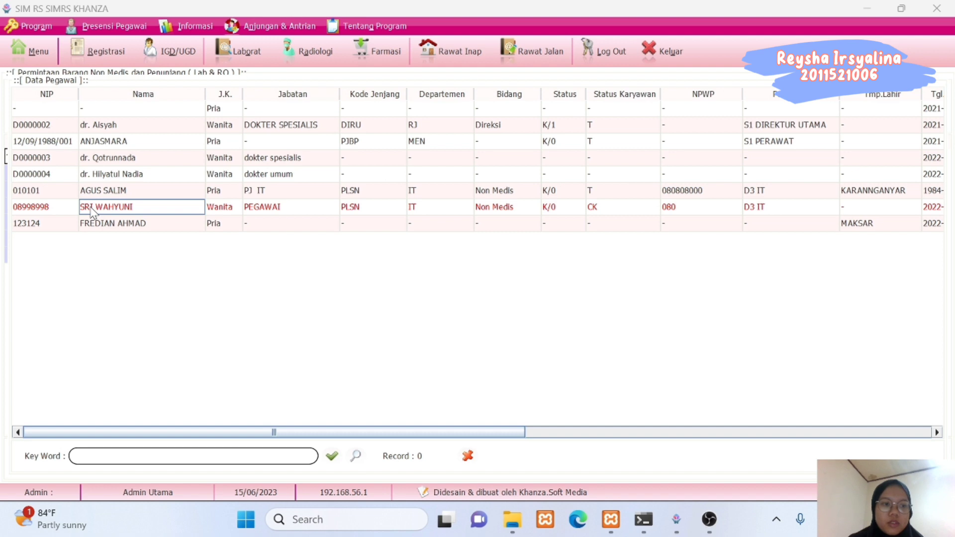
{"action": "left_click", "coordinate": [467, 457]}
Save request PN230615001, close the form and return to the inventory menu.
{"action": "left_click", "coordinate": [46, 457]}
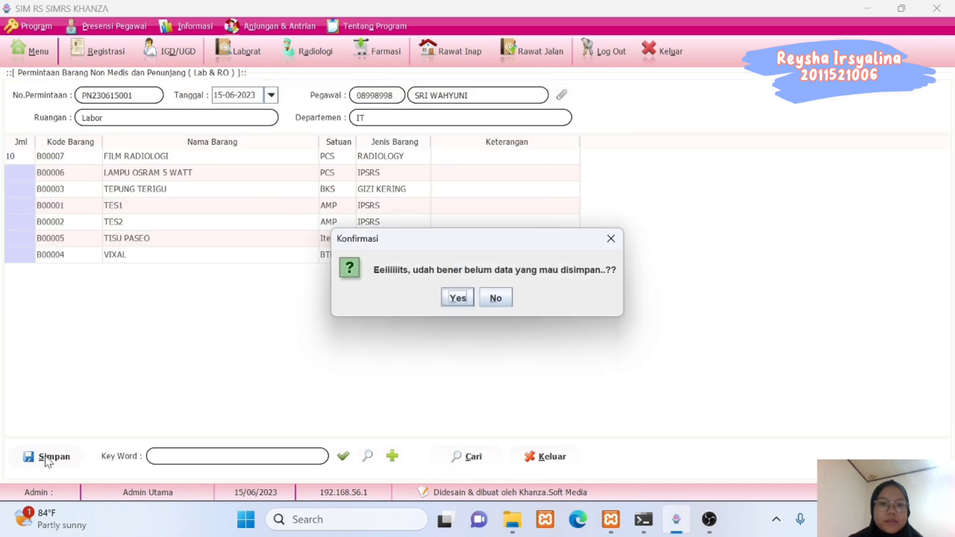
{"action": "left_click", "coordinate": [457, 299]}
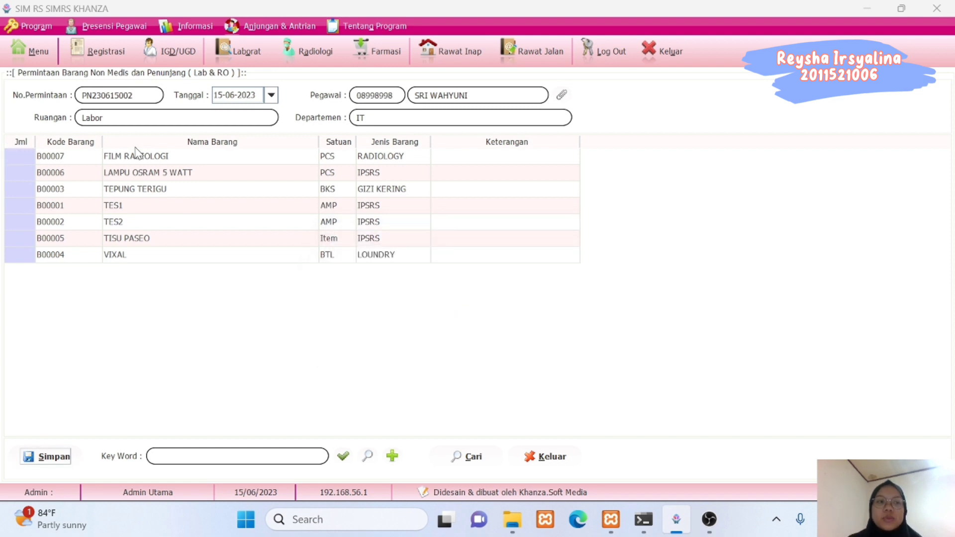
{"action": "left_click", "coordinate": [534, 460]}
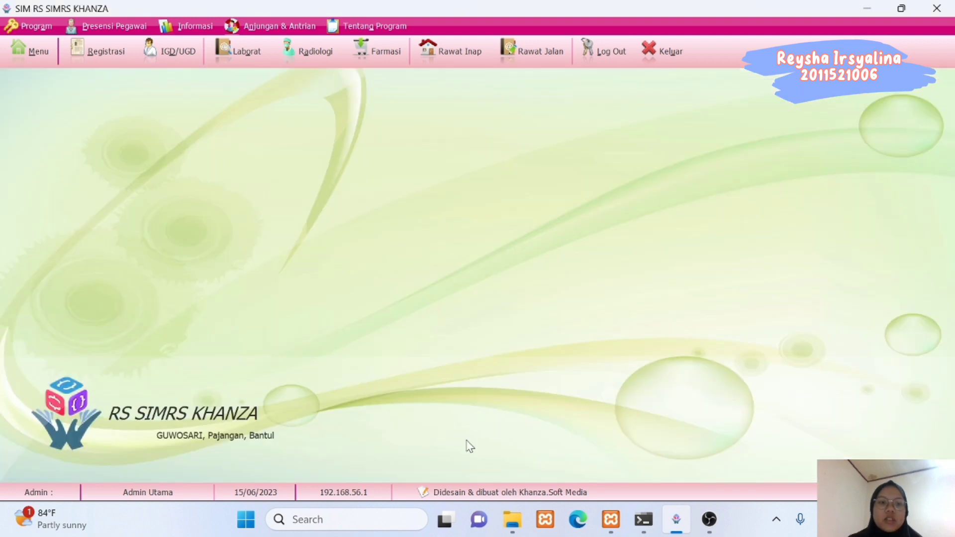
{"action": "left_click", "coordinate": [36, 49]}
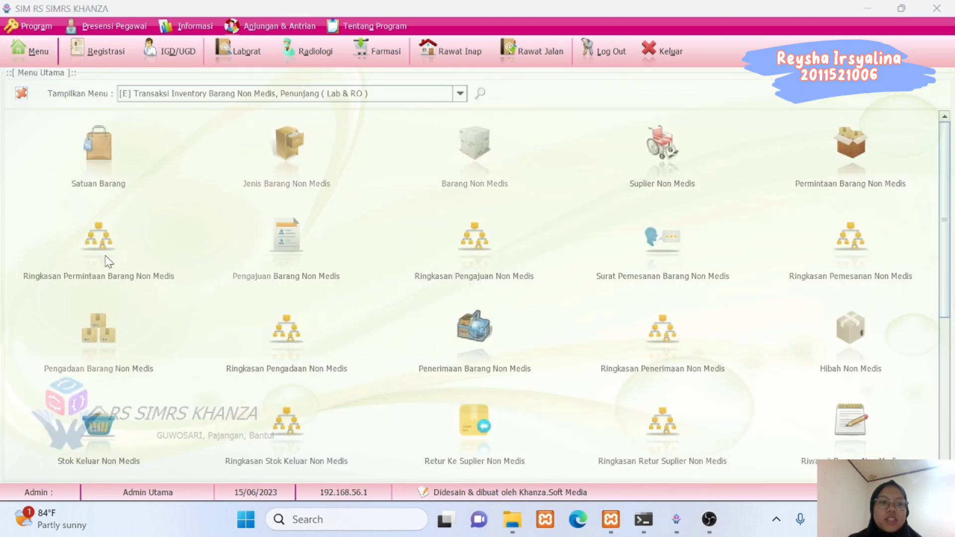
Fill in a non-medical goods proposal: Keterangan 'Pengajuan', IT department employee, 10 FILM RADIOLOGI.
{"action": "left_click", "coordinate": [277, 253]}
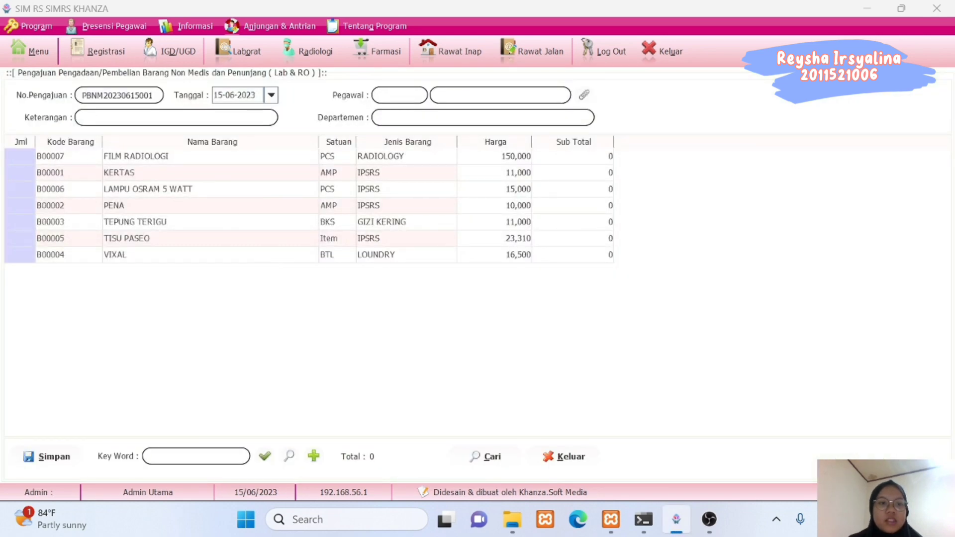
{"action": "type", "text": "Pengajuan"}
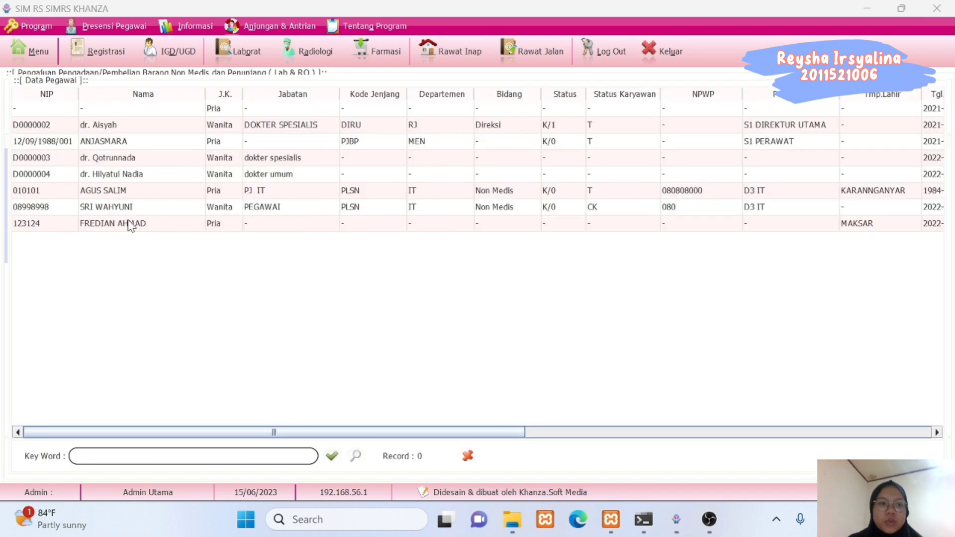
{"action": "left_click", "coordinate": [110, 208]}
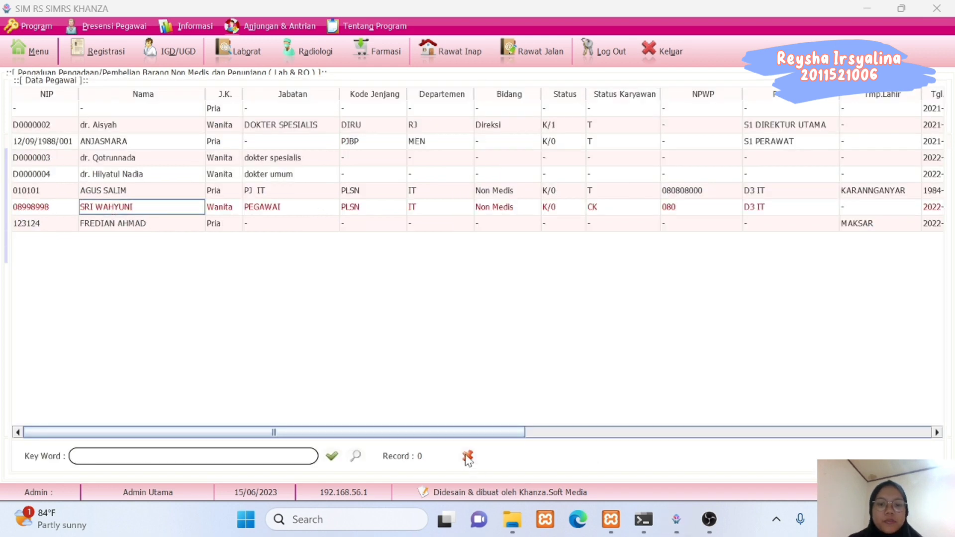
{"action": "left_click", "coordinate": [465, 455]}
{"action": "left_click", "coordinate": [28, 157]}
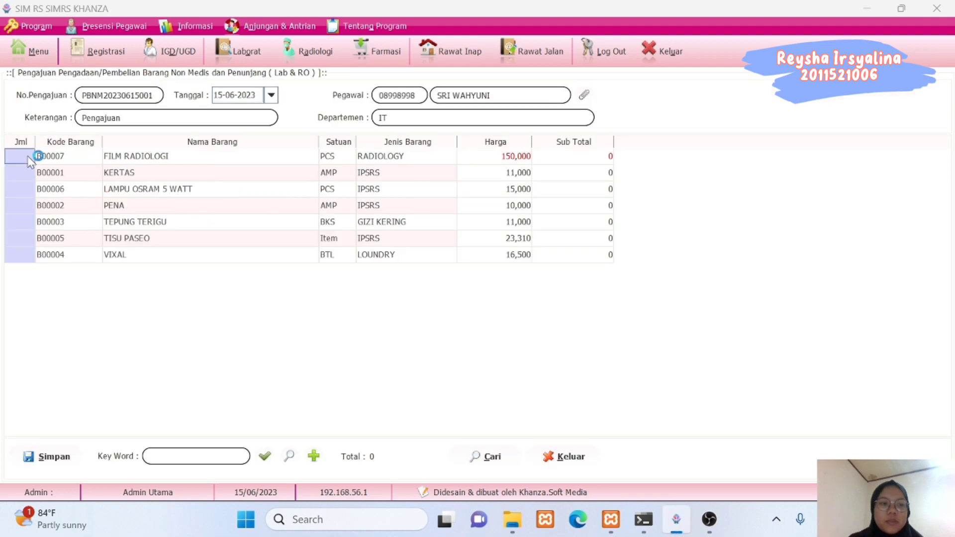
{"action": "type", "text": "10"}
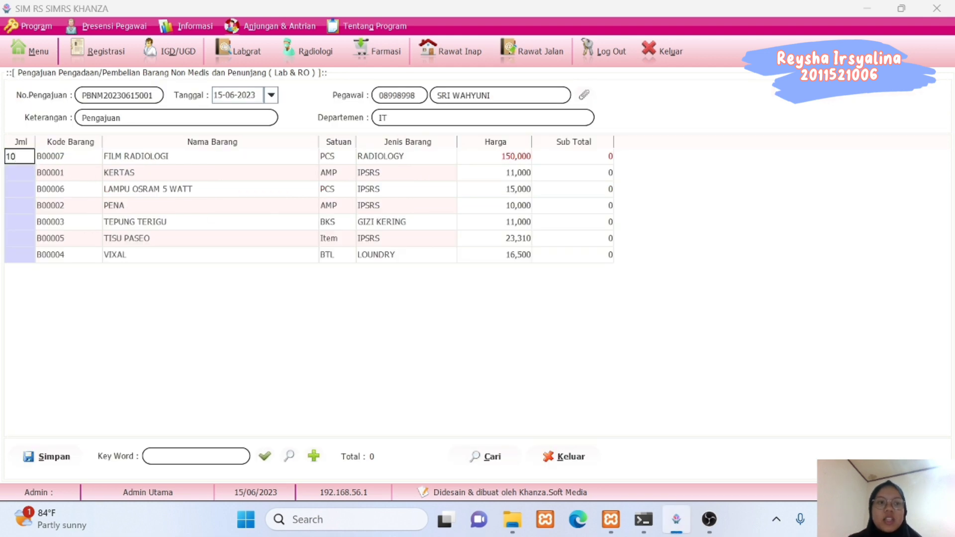
{"action": "left_click", "coordinate": [18, 225]}
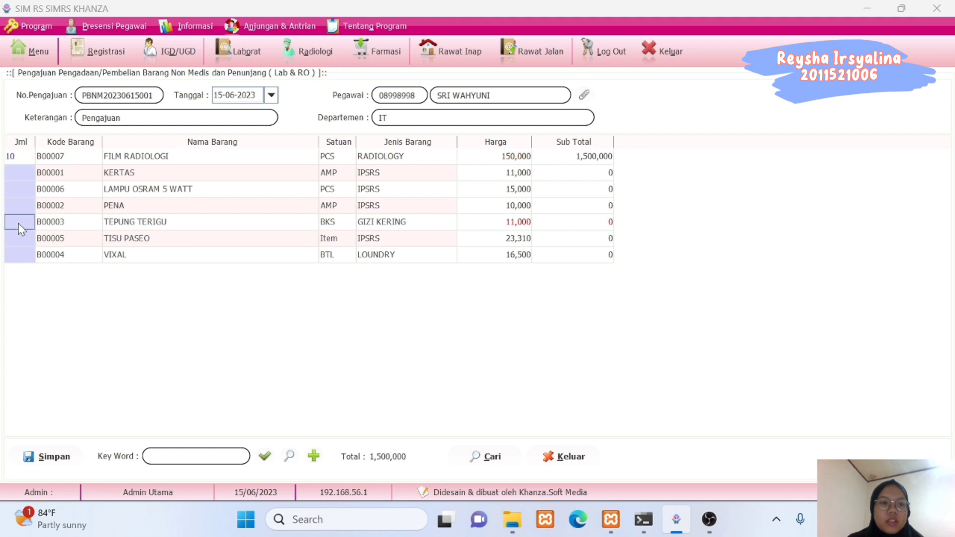
Save the 1,500,000 proposal, close the form and return to the main menu.
{"action": "left_click", "coordinate": [47, 456]}
{"action": "left_click", "coordinate": [445, 300]}
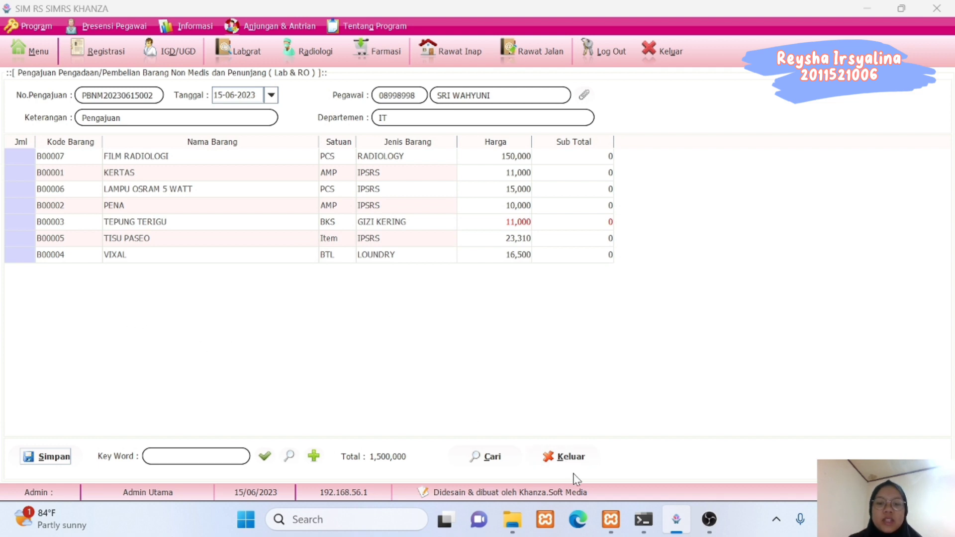
{"action": "left_click", "coordinate": [558, 457]}
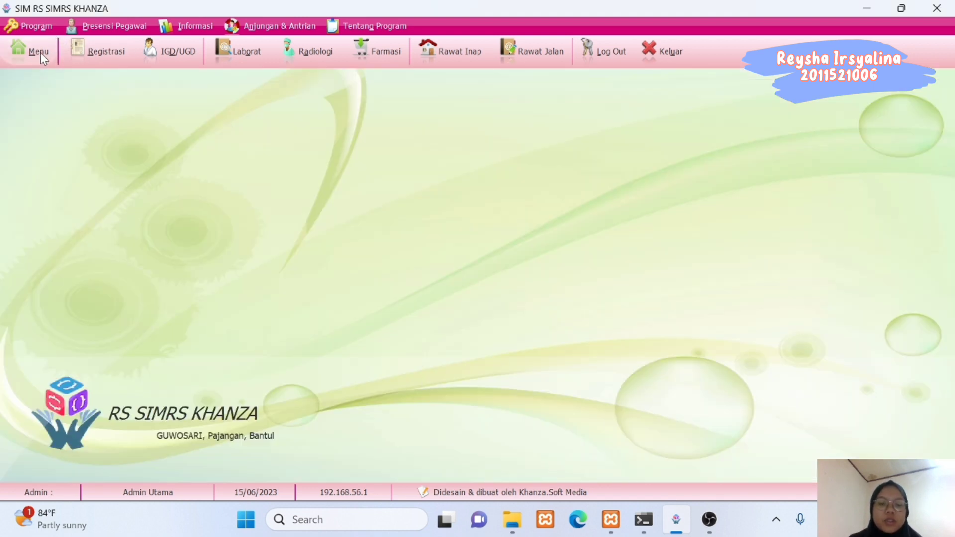
{"action": "left_click", "coordinate": [38, 51]}
Start a Surat Pemesanan Barang Non Medis to supplier Kimia Farma, ordered by the IT department employee.
{"action": "left_click", "coordinate": [673, 251]}
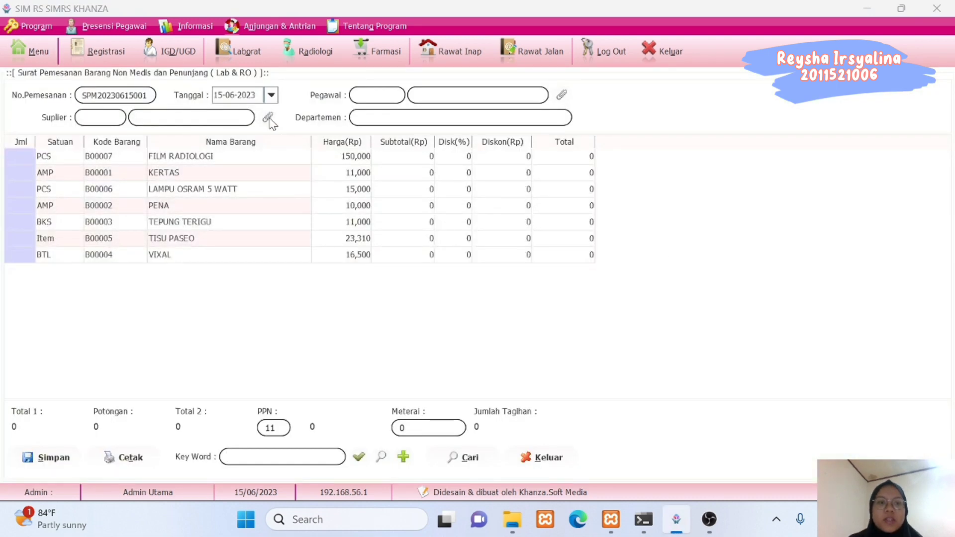
{"action": "left_click", "coordinate": [269, 118]}
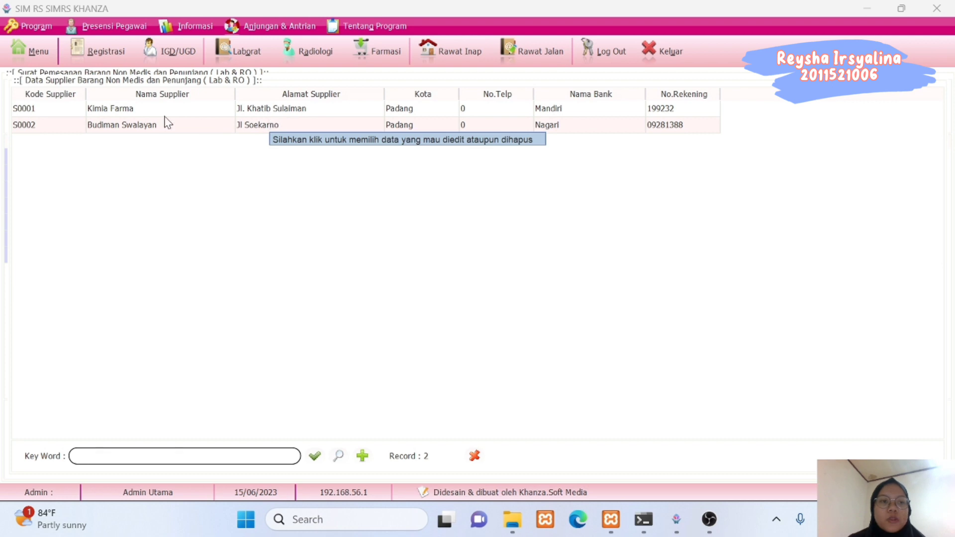
{"action": "left_click", "coordinate": [136, 112]}
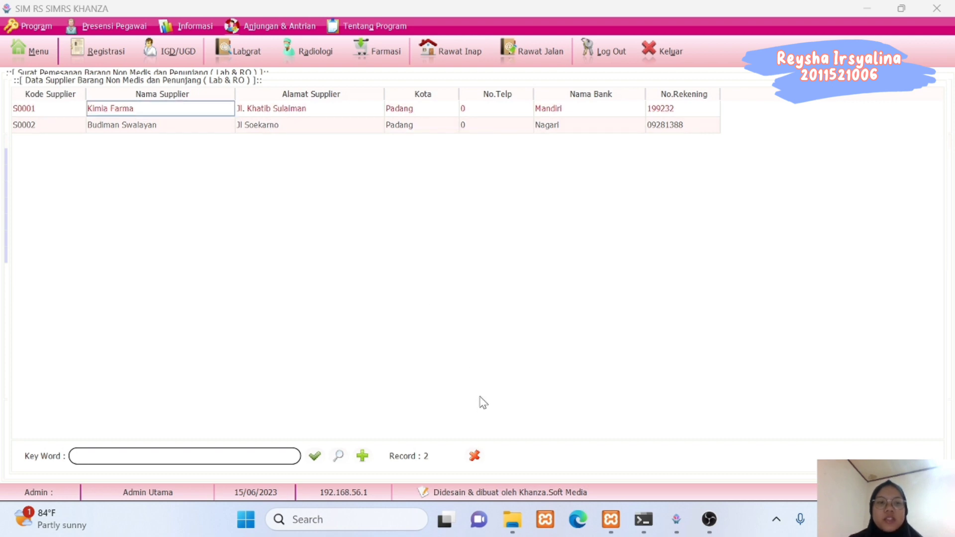
{"action": "left_click", "coordinate": [474, 456]}
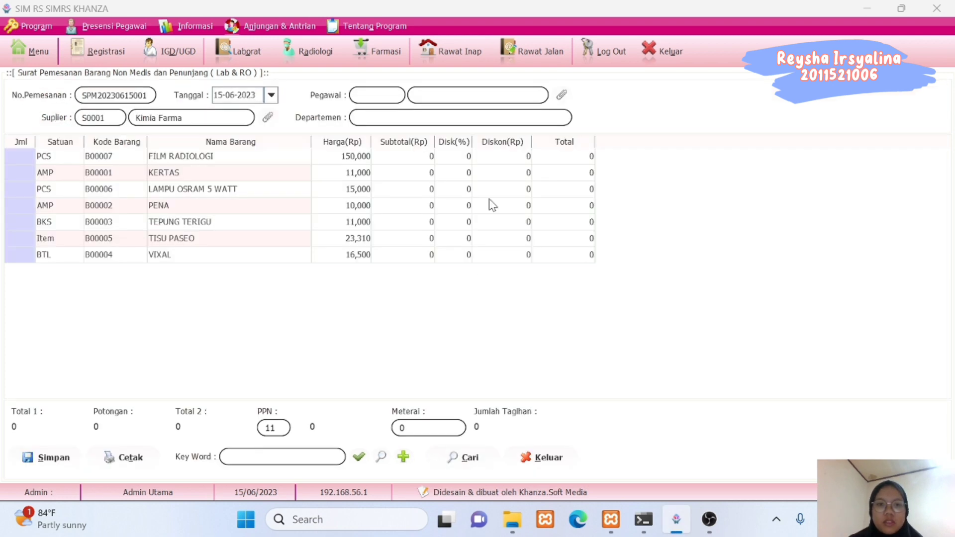
{"action": "left_click", "coordinate": [562, 95]}
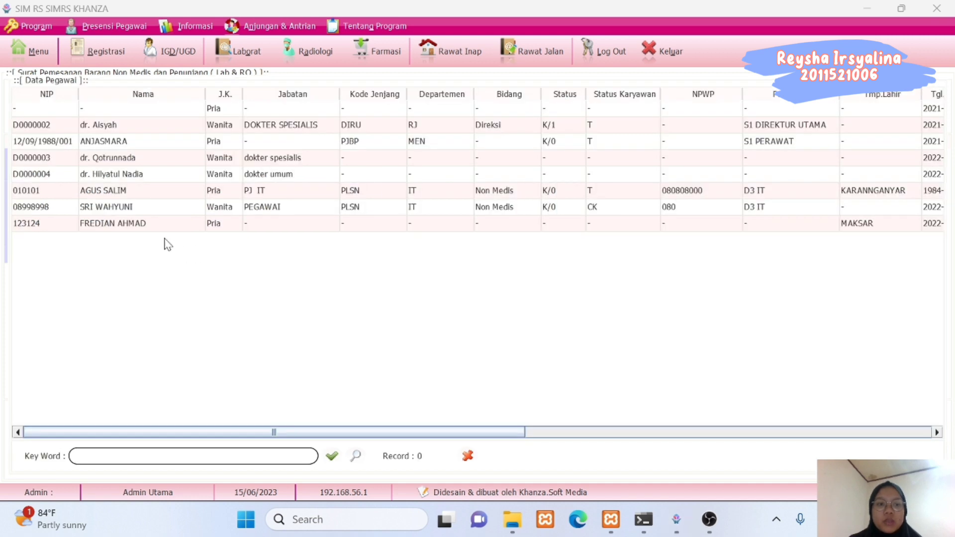
{"action": "left_click", "coordinate": [138, 207]}
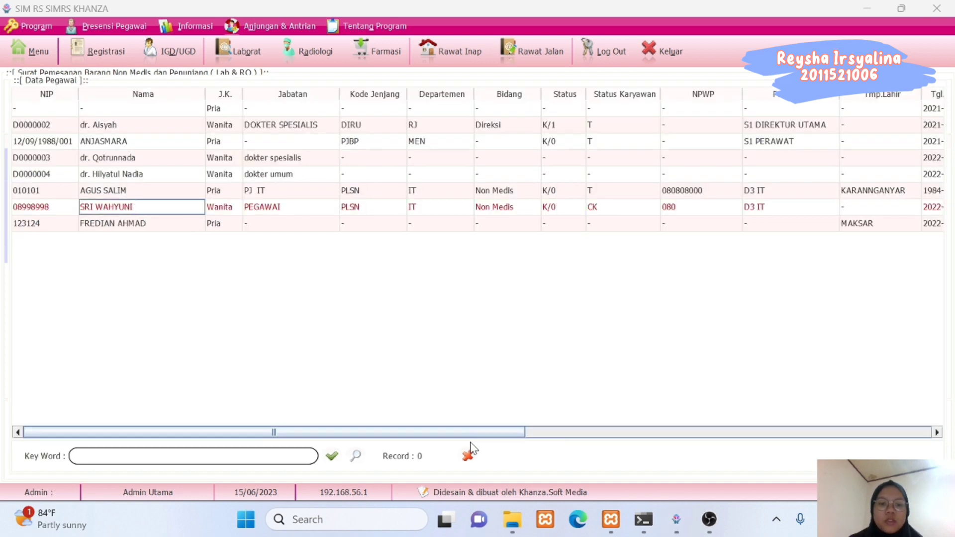
{"action": "left_click", "coordinate": [468, 456]}
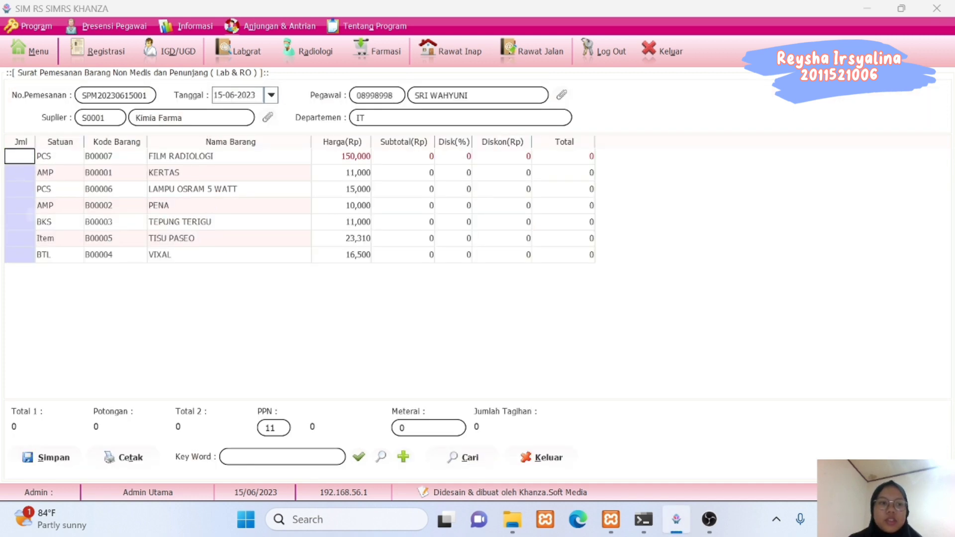
Order 10 FILM RADIOLOGI, save the 1,665,000 purchase order and return to the menu.
{"action": "type", "text": "10"}
{"action": "left_click", "coordinate": [15, 190]}
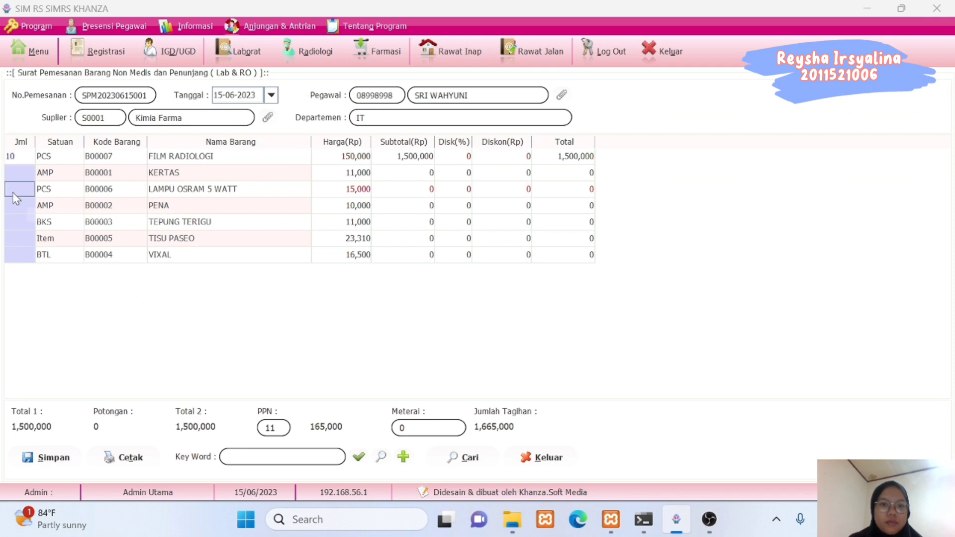
{"action": "left_click", "coordinate": [47, 462]}
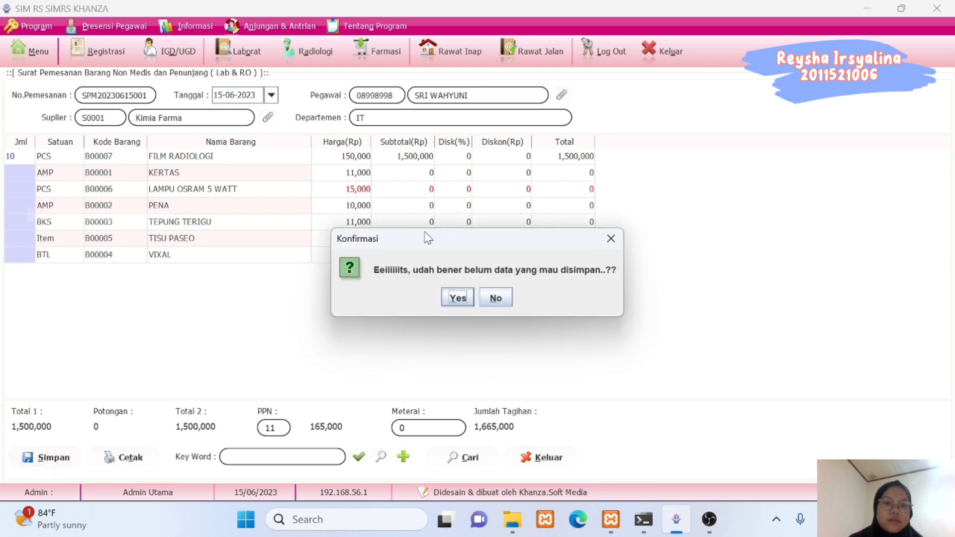
{"action": "left_click", "coordinate": [457, 298]}
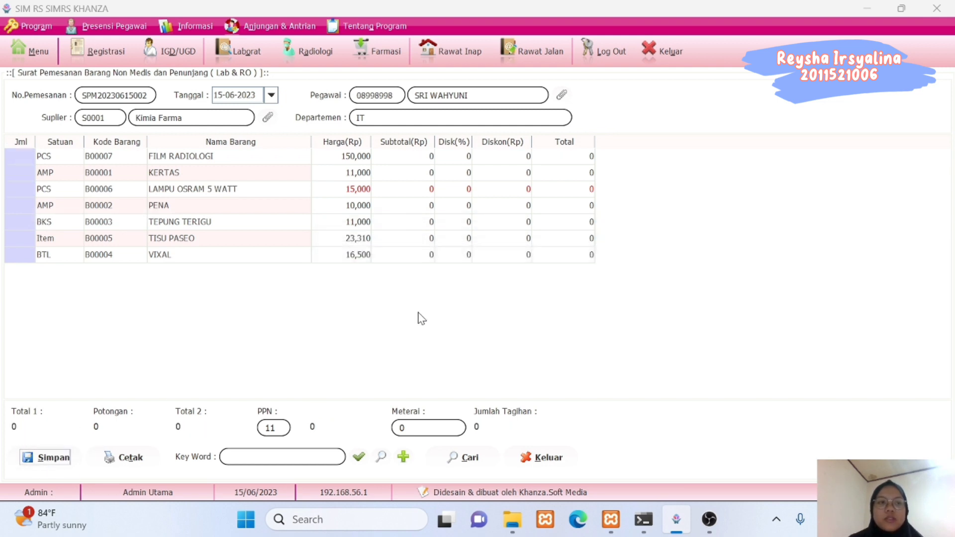
{"action": "left_click", "coordinate": [38, 55]}
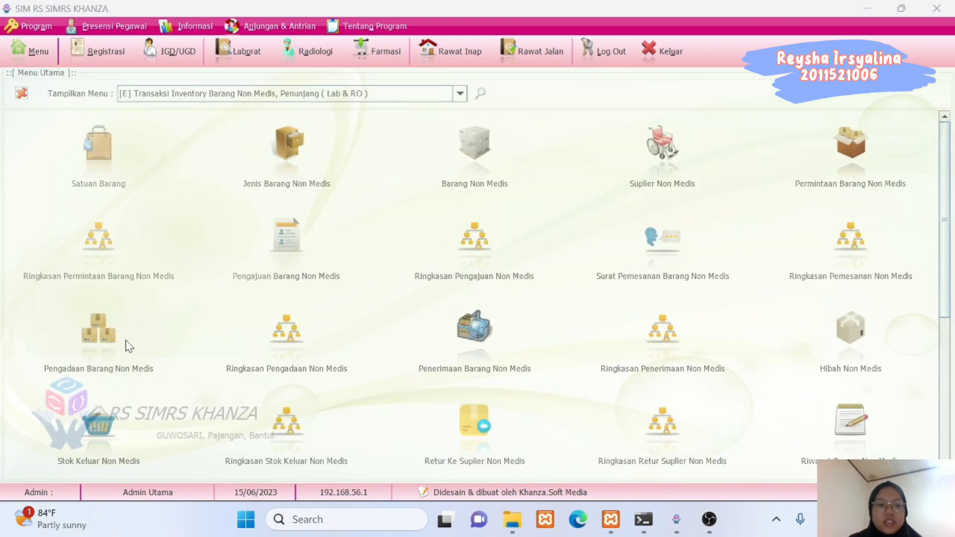
Set up a Pengadaan Barang Non Medis paid via Bank BCA, from Kimia Farma, with the handling officer.
{"action": "left_click", "coordinate": [105, 337]}
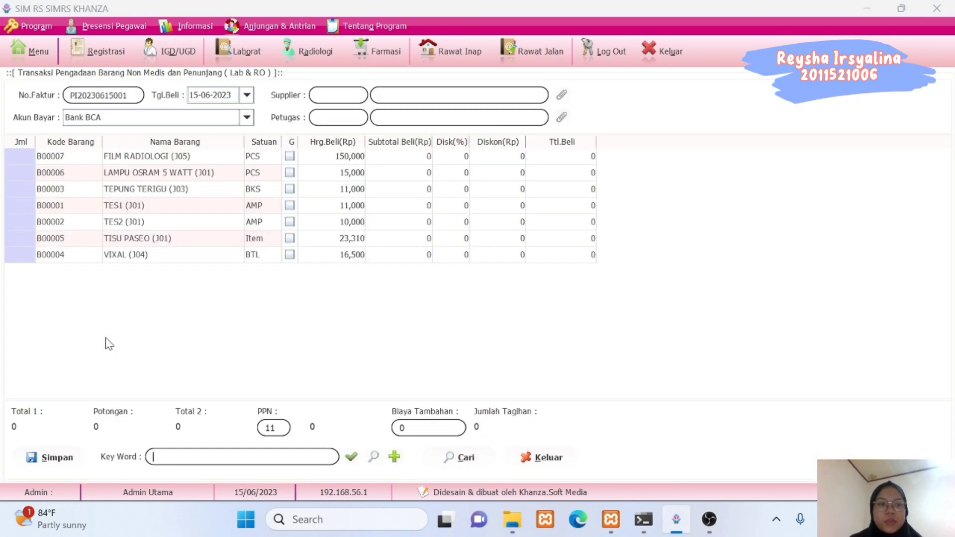
{"action": "left_click", "coordinate": [246, 118]}
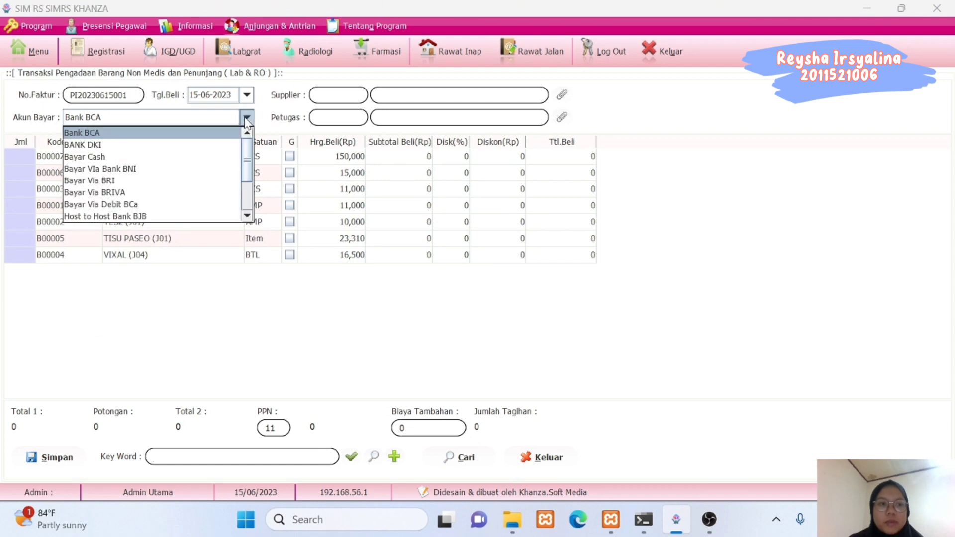
{"action": "left_click", "coordinate": [135, 132]}
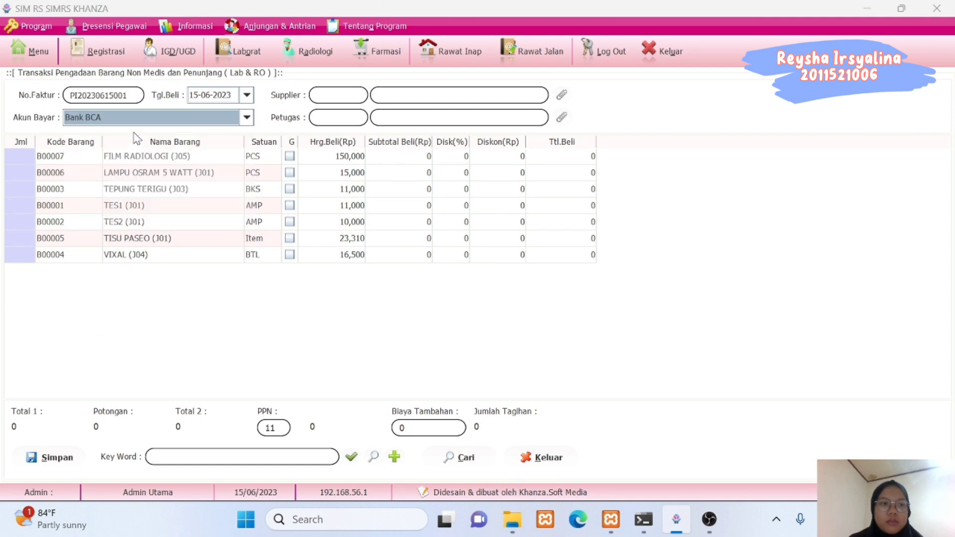
{"action": "left_click", "coordinate": [562, 95]}
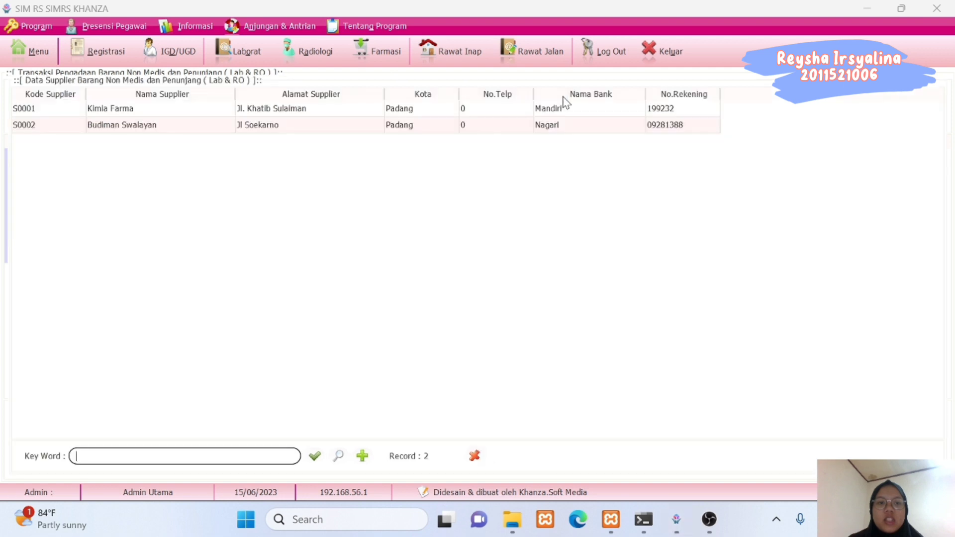
{"action": "left_click", "coordinate": [167, 113]}
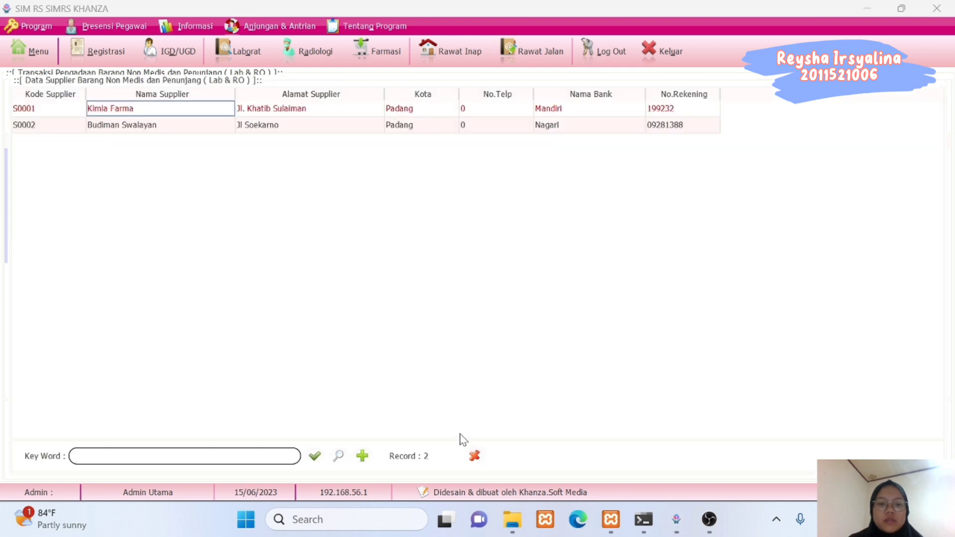
{"action": "left_click", "coordinate": [475, 456]}
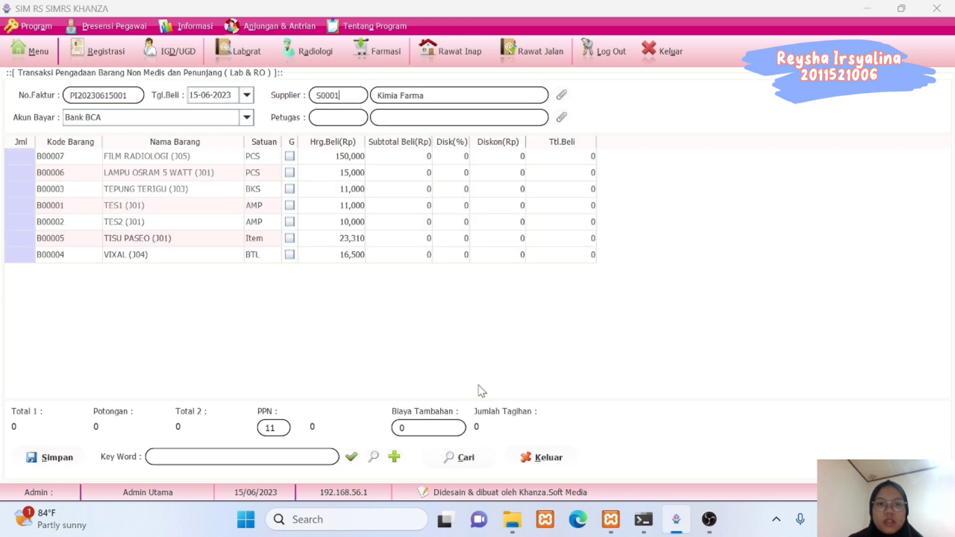
{"action": "left_click", "coordinate": [562, 120]}
{"action": "double_click", "coordinate": [155, 141]}
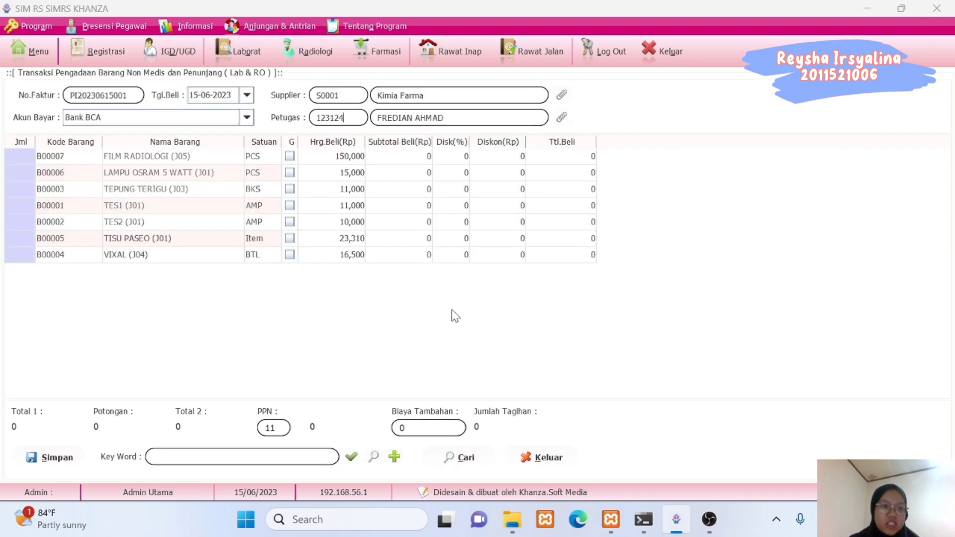
{"action": "left_click", "coordinate": [19, 157]}
{"action": "type", "text": "10"}
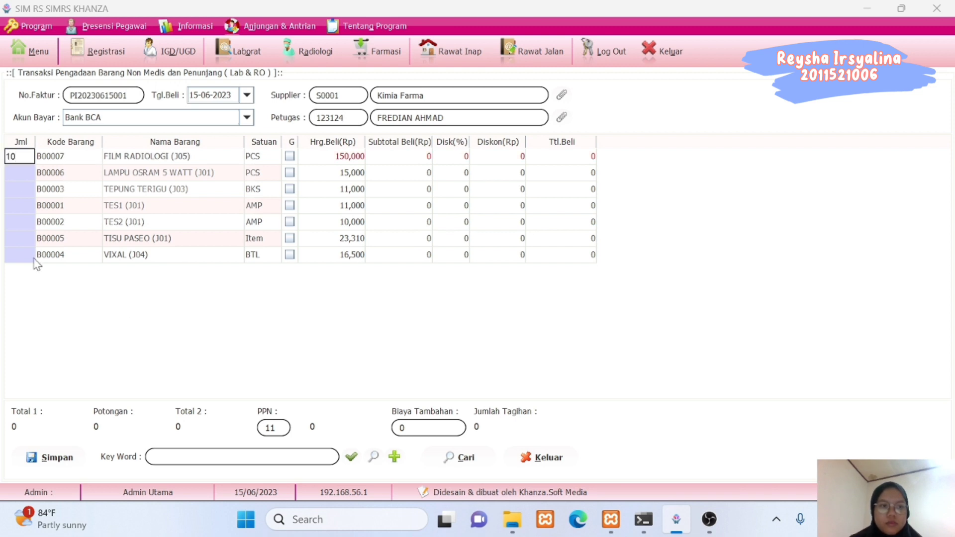
{"action": "left_click", "coordinate": [15, 219]}
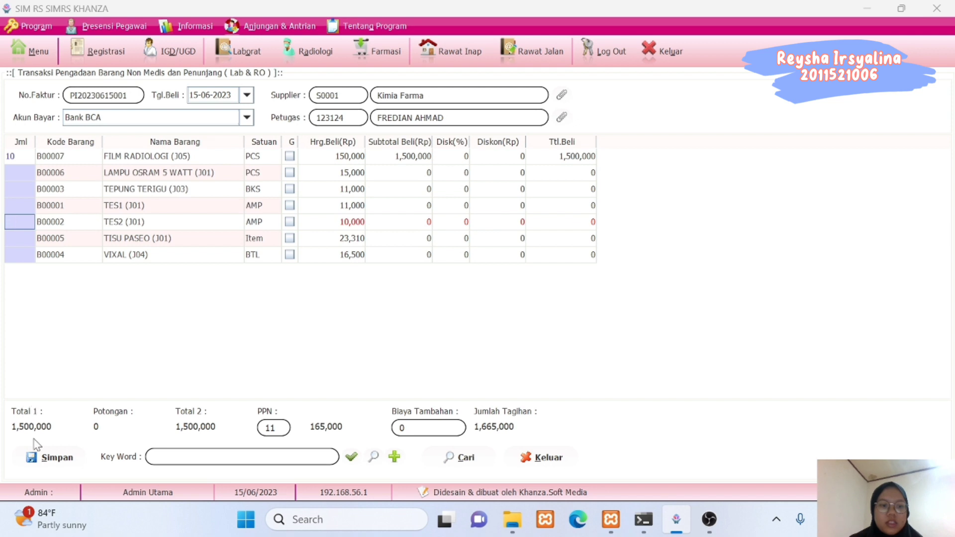
{"action": "left_click", "coordinate": [51, 459]}
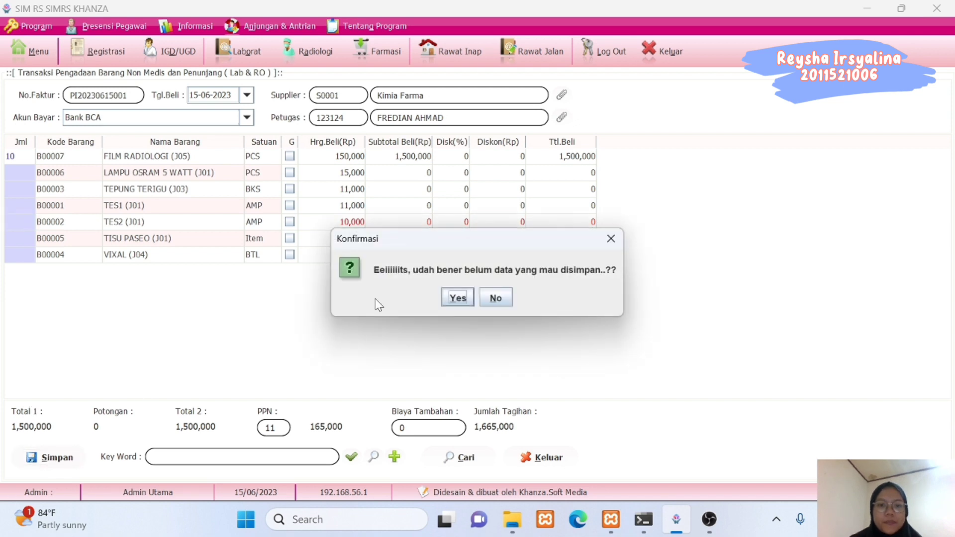
{"action": "left_click", "coordinate": [465, 301]}
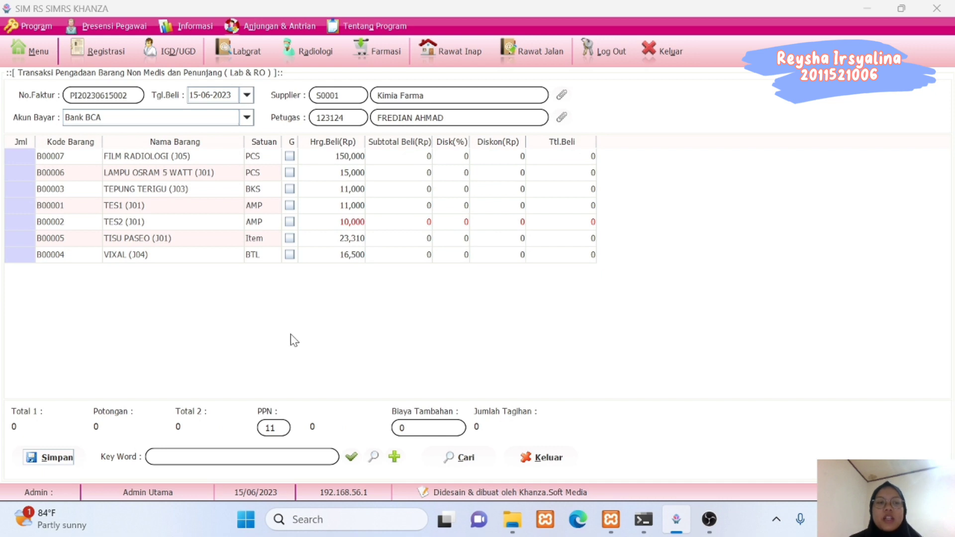
{"action": "left_click", "coordinate": [529, 461]}
Open Penerimaan Barang Non Medis, enter 10 FILM RADIOLOGI, and pick Kimia Farma and the receiving officer.
{"action": "left_click", "coordinate": [34, 51]}
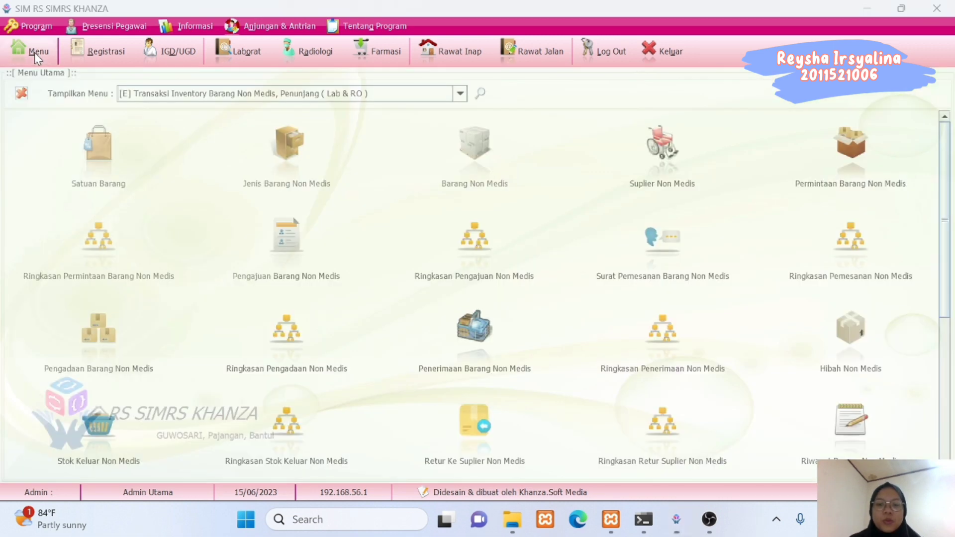
{"action": "left_click", "coordinate": [463, 342]}
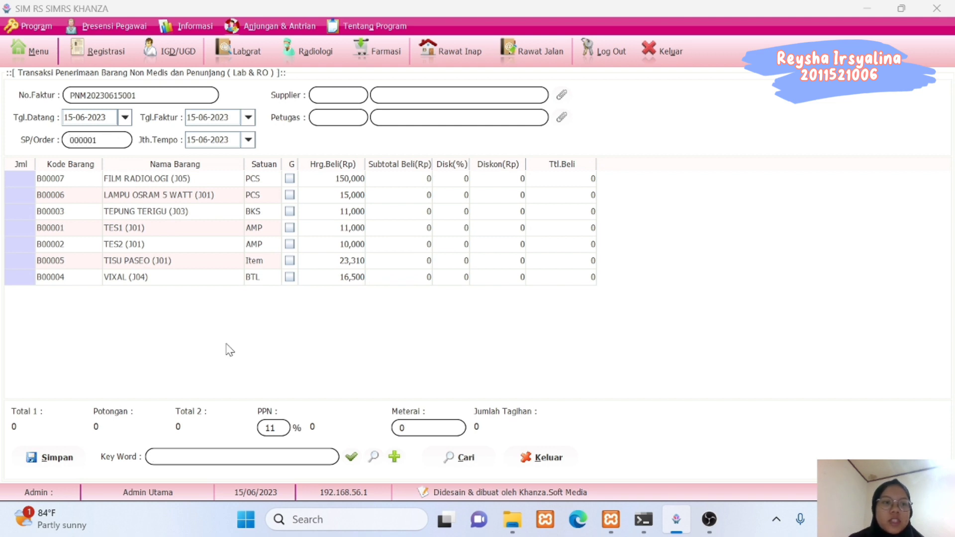
{"action": "left_click", "coordinate": [18, 179]}
{"action": "type", "text": "10"}
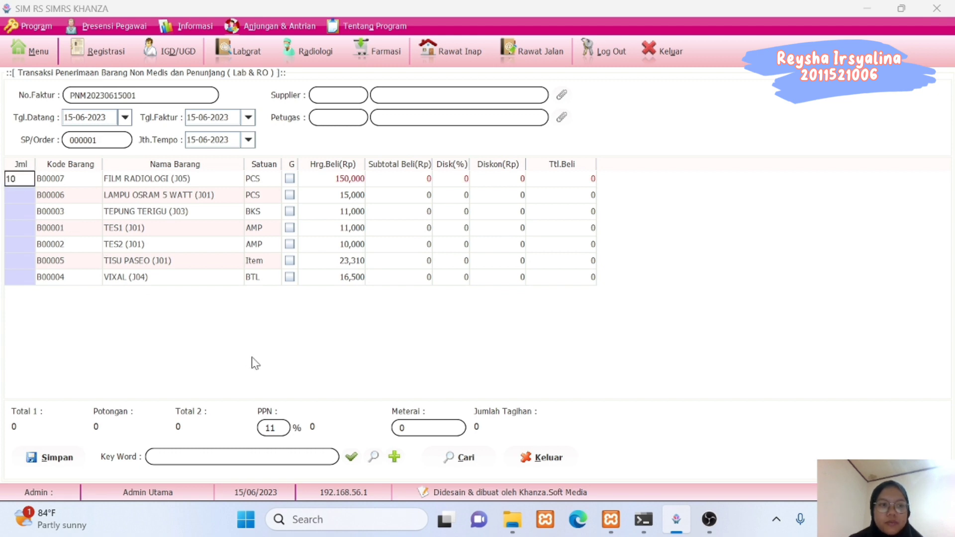
{"action": "left_click", "coordinate": [562, 95]}
{"action": "left_click", "coordinate": [172, 112]}
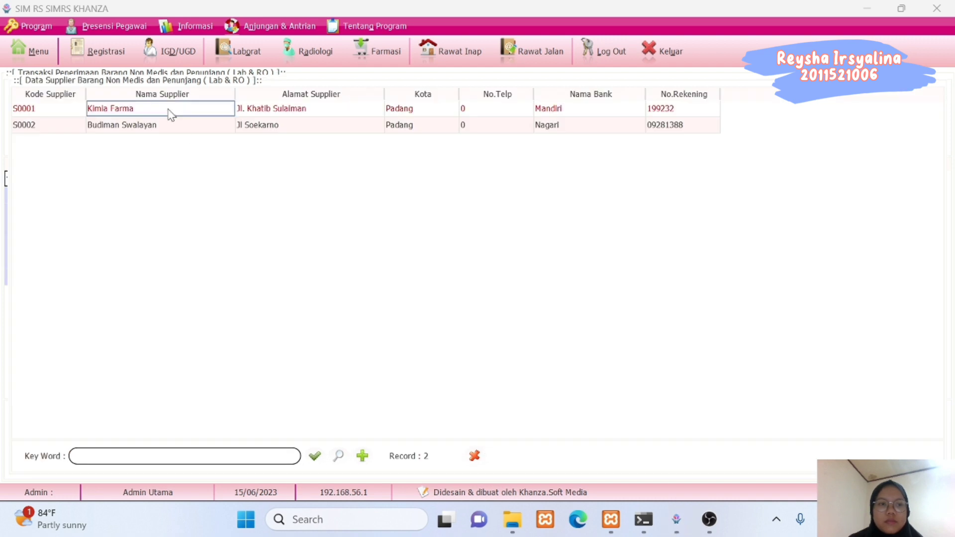
{"action": "left_click", "coordinate": [475, 456]}
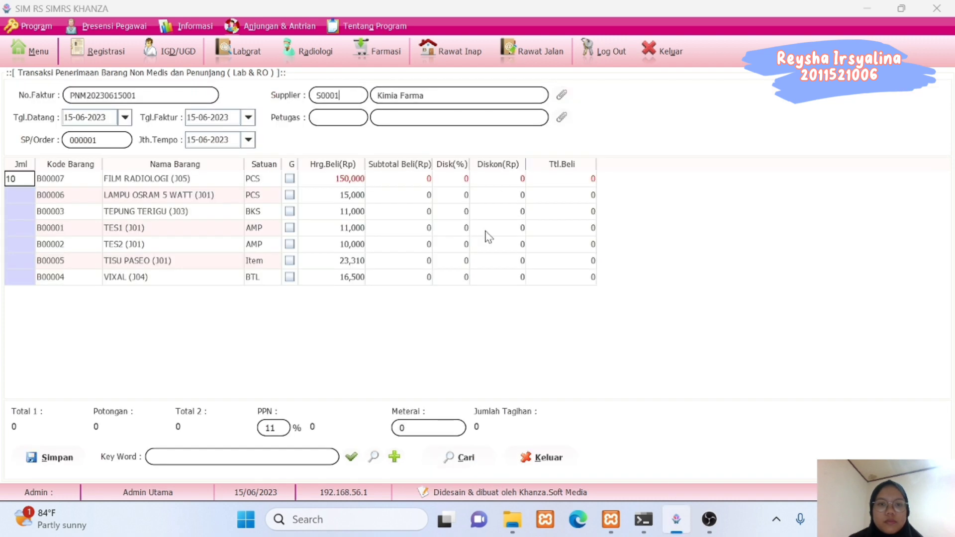
{"action": "left_click", "coordinate": [561, 120]}
{"action": "double_click", "coordinate": [168, 141]}
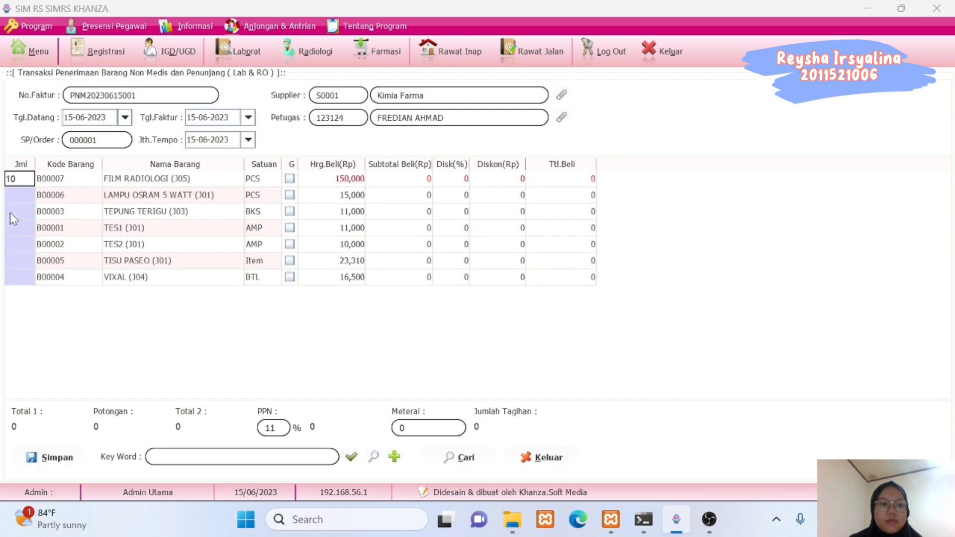
{"action": "type", "text": "10"}
{"action": "left_click", "coordinate": [14, 196]}
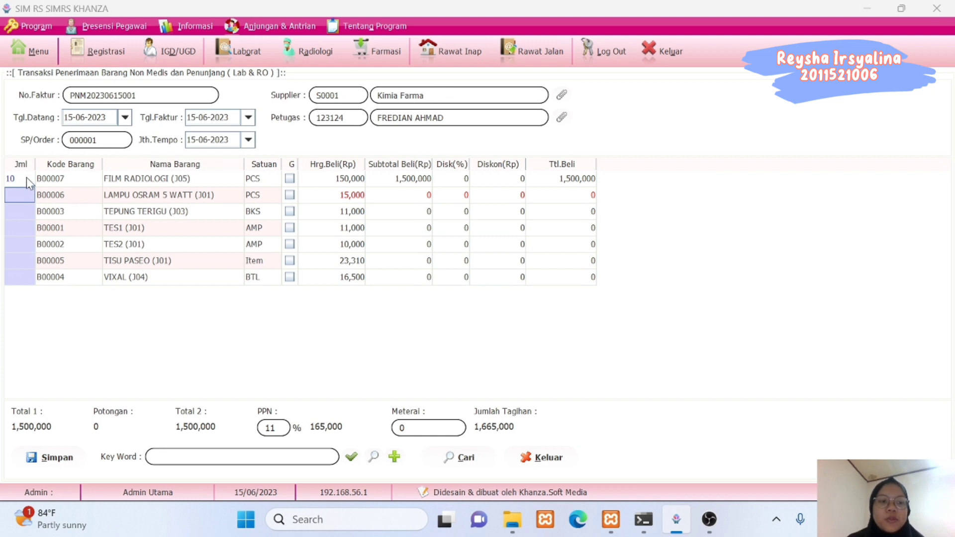
{"action": "left_click", "coordinate": [55, 460]}
{"action": "left_click", "coordinate": [456, 298]}
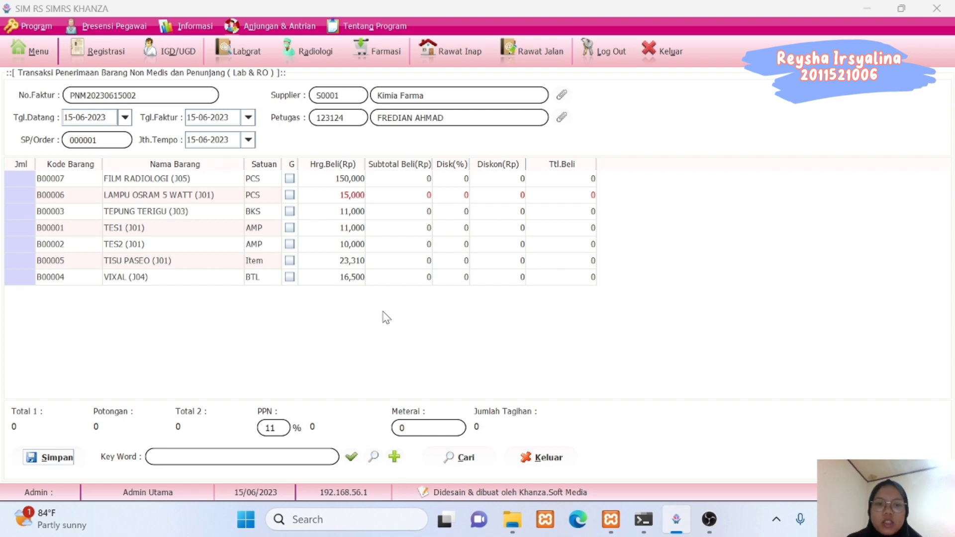
{"action": "left_click", "coordinate": [528, 461]}
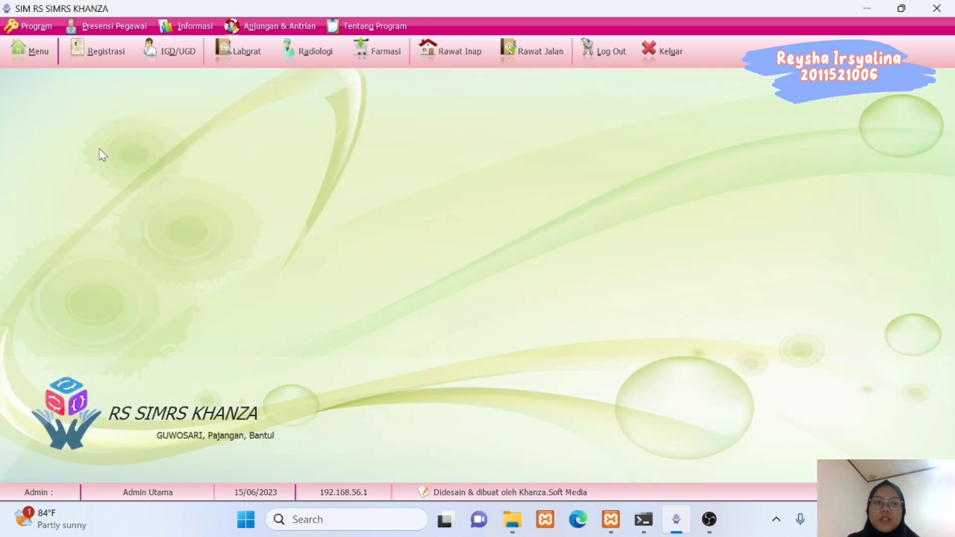
Refresh the non-medical request summary for 01-02-2023 to 15-06-2023, showing 30 FILM RADIOLOGI.
{"action": "left_click", "coordinate": [38, 52]}
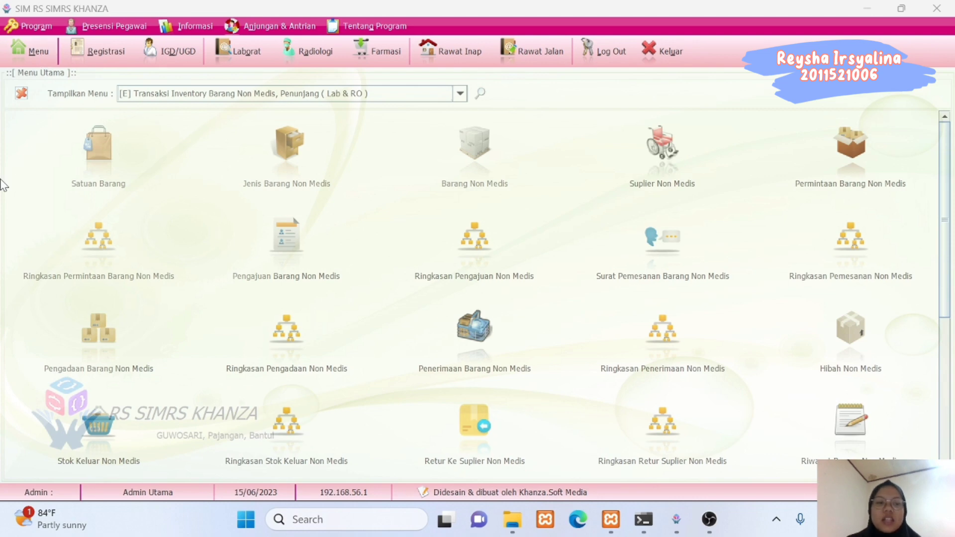
{"action": "left_click", "coordinate": [99, 248]}
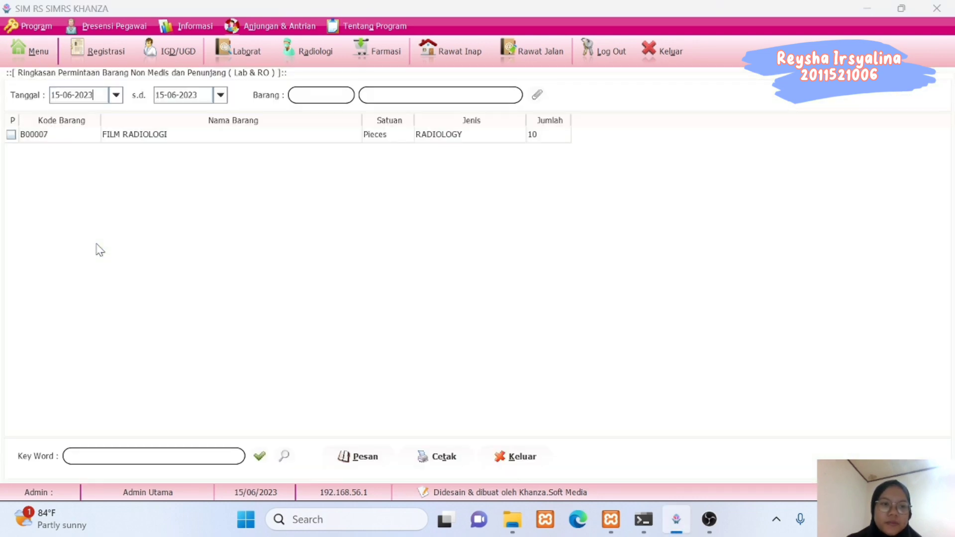
{"action": "left_click", "coordinate": [116, 95]}
{"action": "left_click", "coordinate": [179, 122]}
{"action": "left_click", "coordinate": [179, 122]}
{"action": "left_click", "coordinate": [179, 122]}
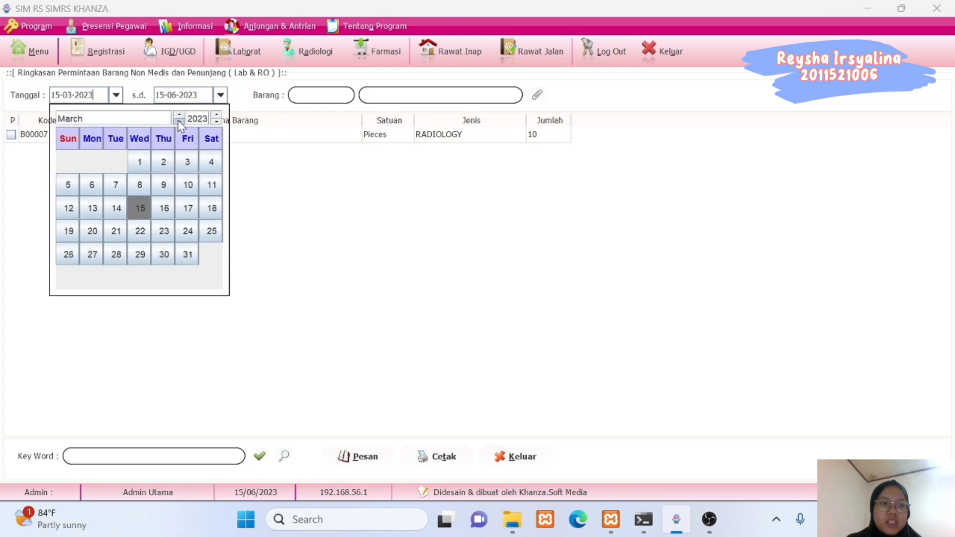
{"action": "left_click", "coordinate": [180, 122]}
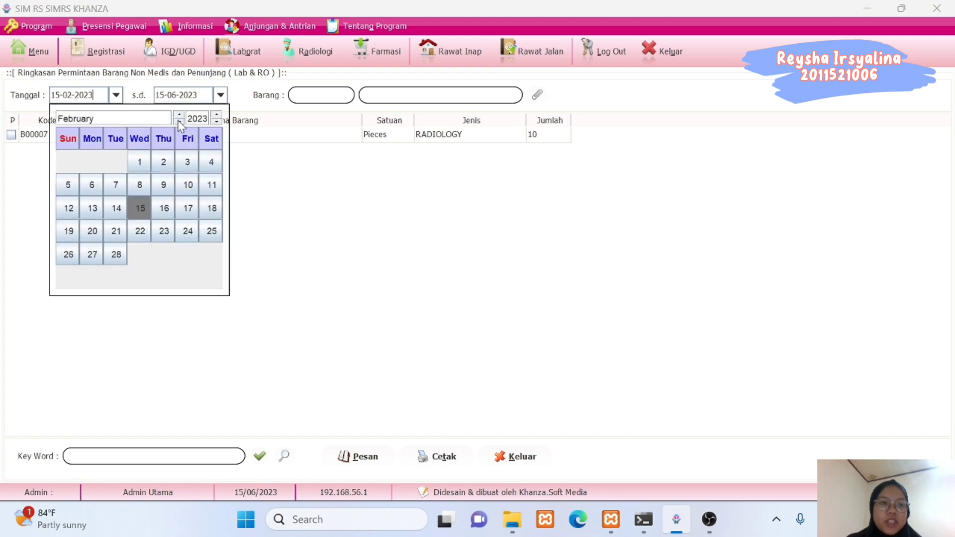
{"action": "left_click", "coordinate": [139, 162]}
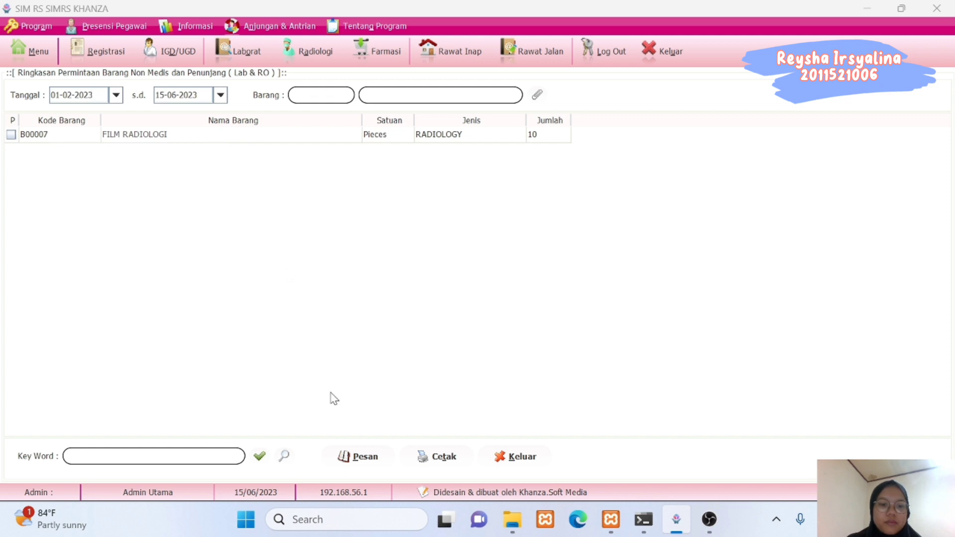
{"action": "left_click", "coordinate": [259, 456]}
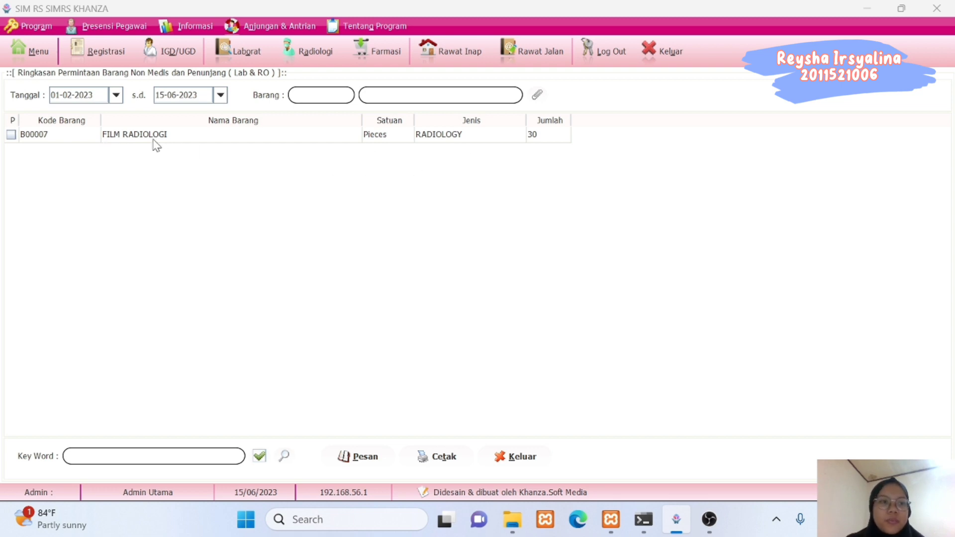
{"action": "left_click", "coordinate": [34, 52]}
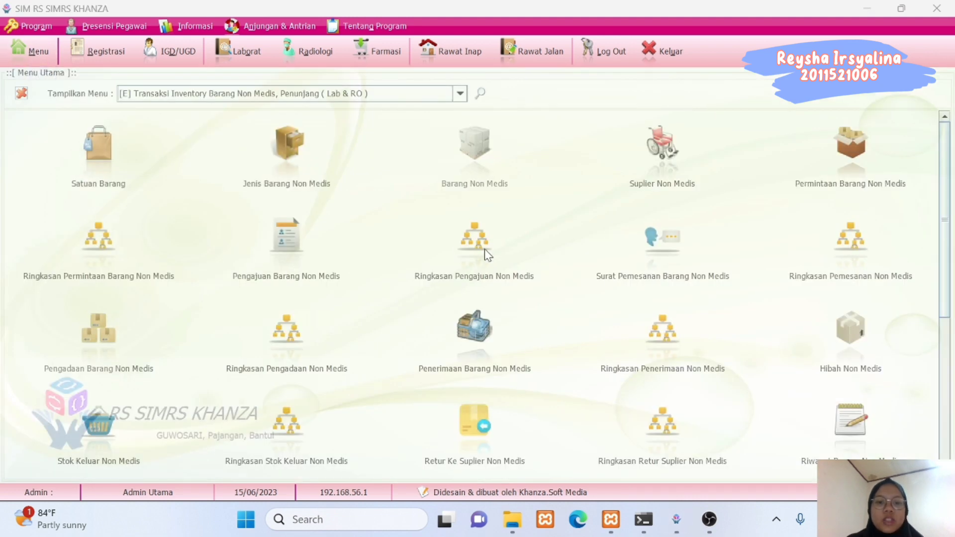
{"action": "left_click", "coordinate": [485, 251]}
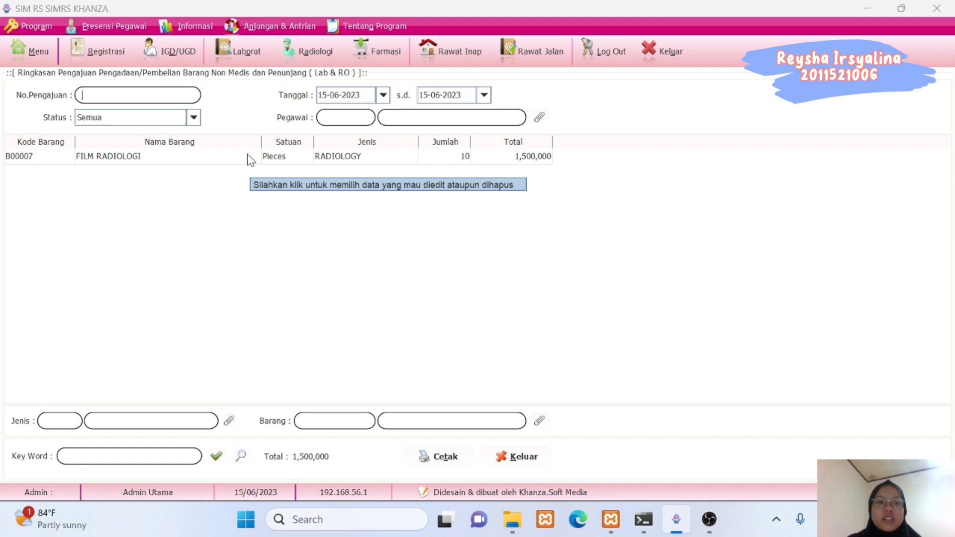
{"action": "left_click", "coordinate": [36, 54]}
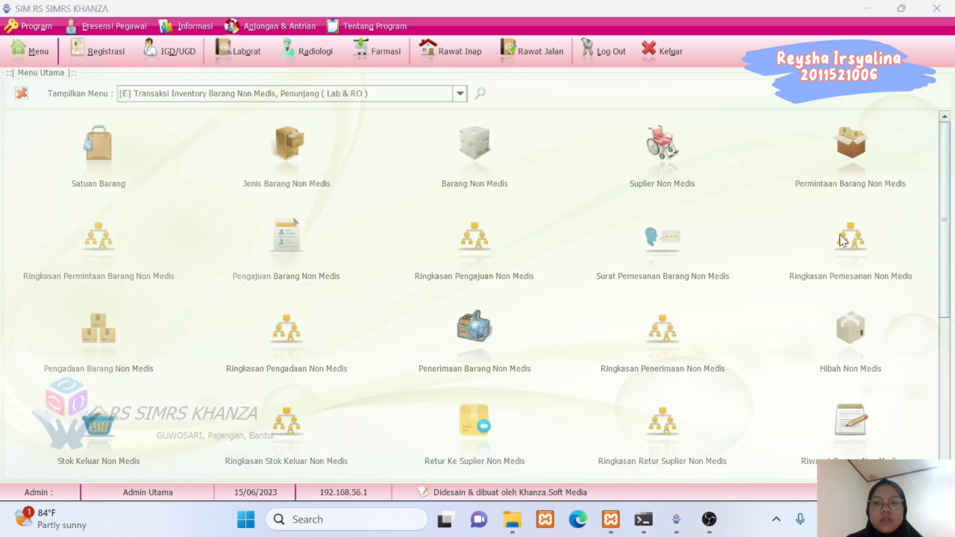
{"action": "left_click", "coordinate": [840, 234]}
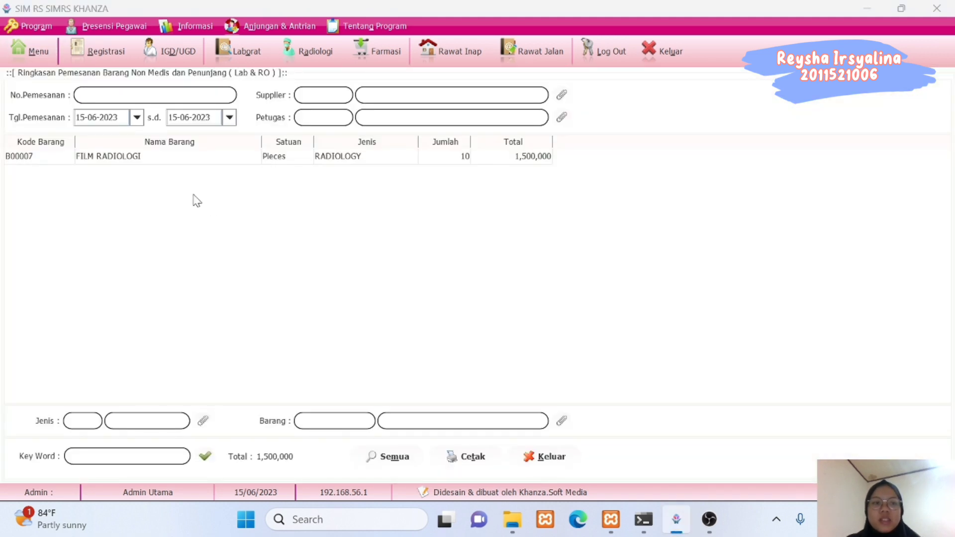
{"action": "left_click", "coordinate": [39, 57]}
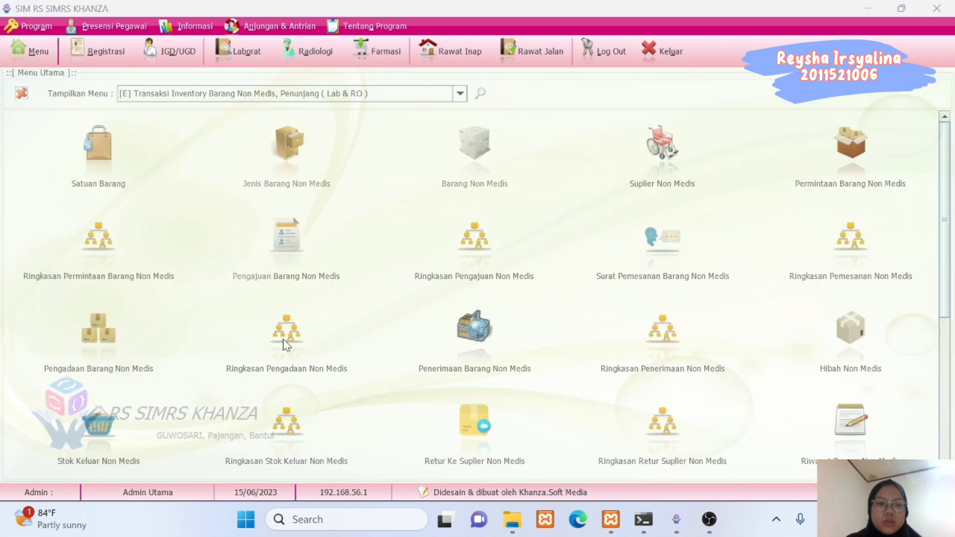
{"action": "left_click", "coordinate": [283, 339]}
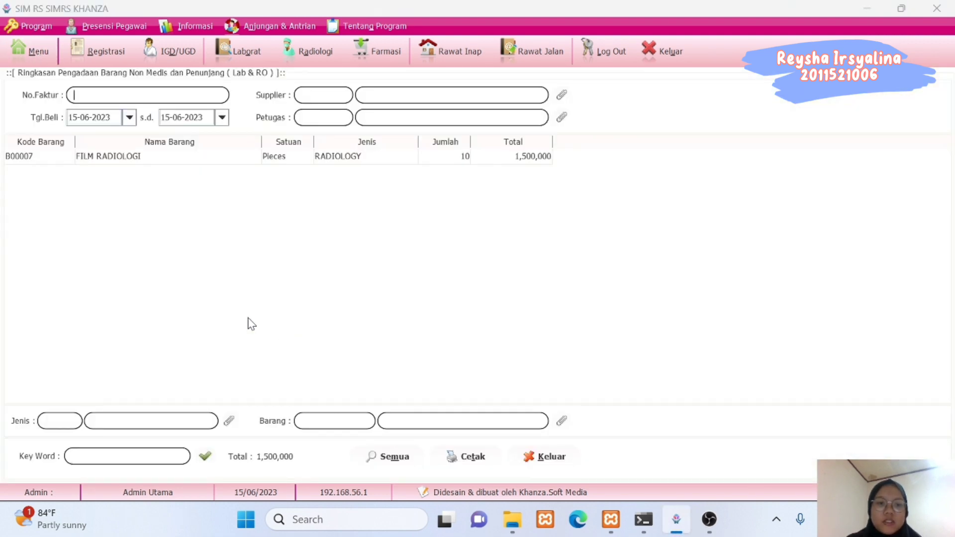
{"action": "left_click", "coordinate": [28, 56]}
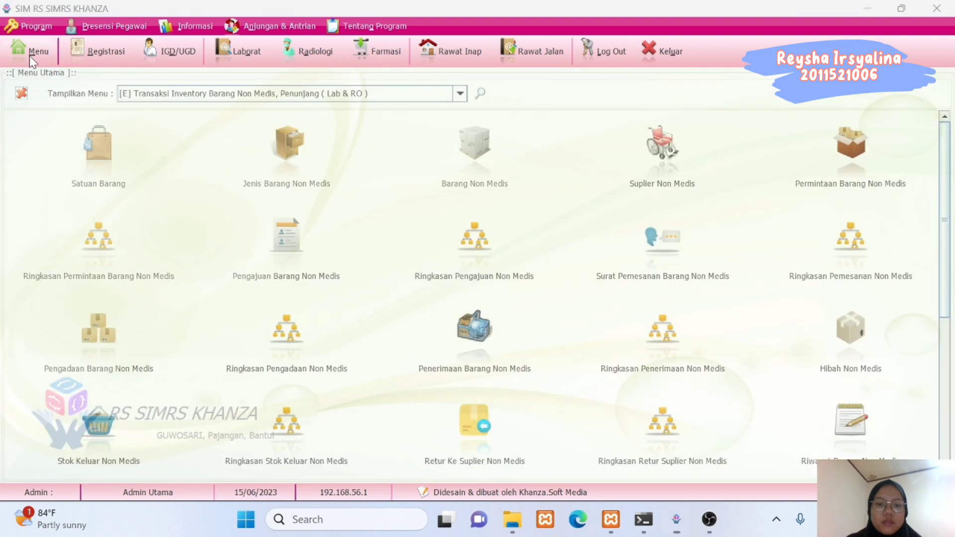
{"action": "left_click", "coordinate": [666, 346]}
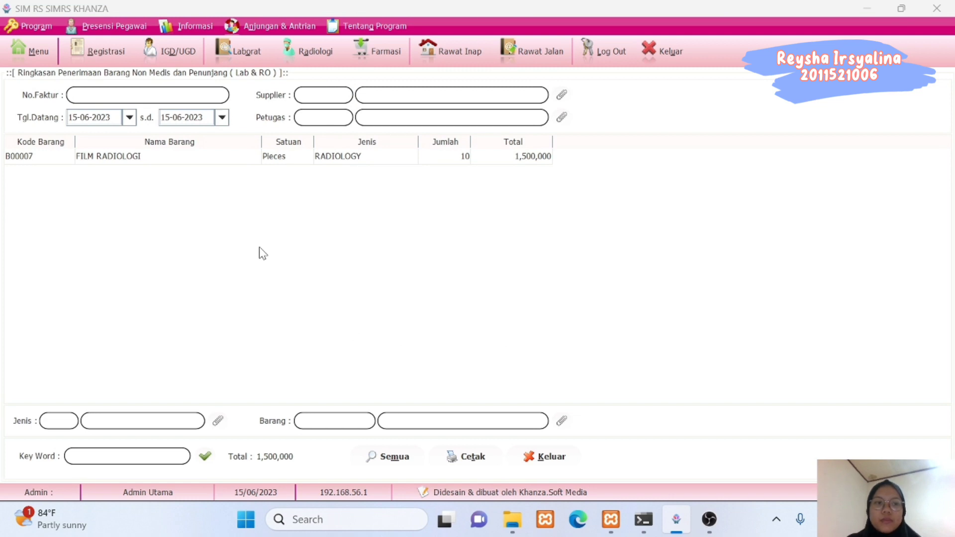
{"action": "left_click", "coordinate": [40, 52]}
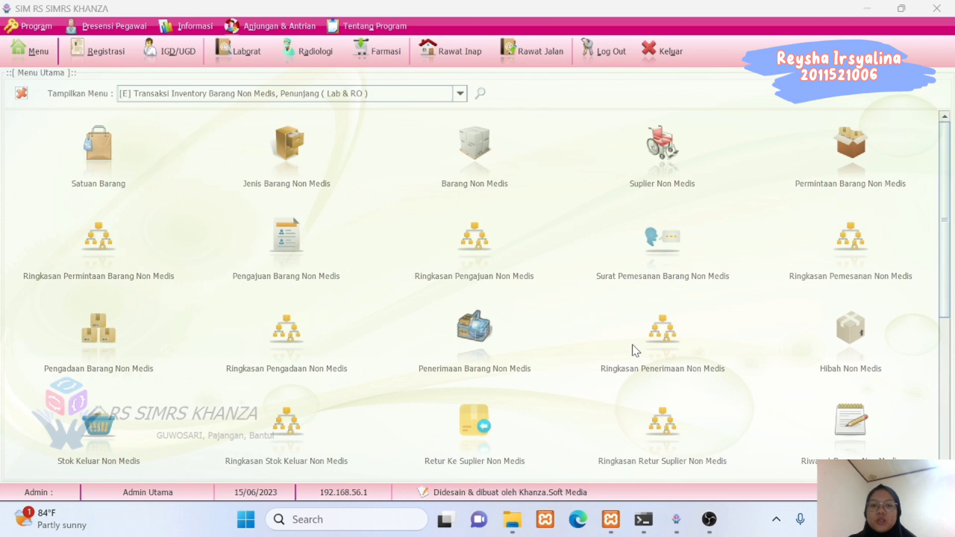
Preview the non-medical supplier list report, then close it and the supplier data form.
{"action": "left_click", "coordinate": [646, 185]}
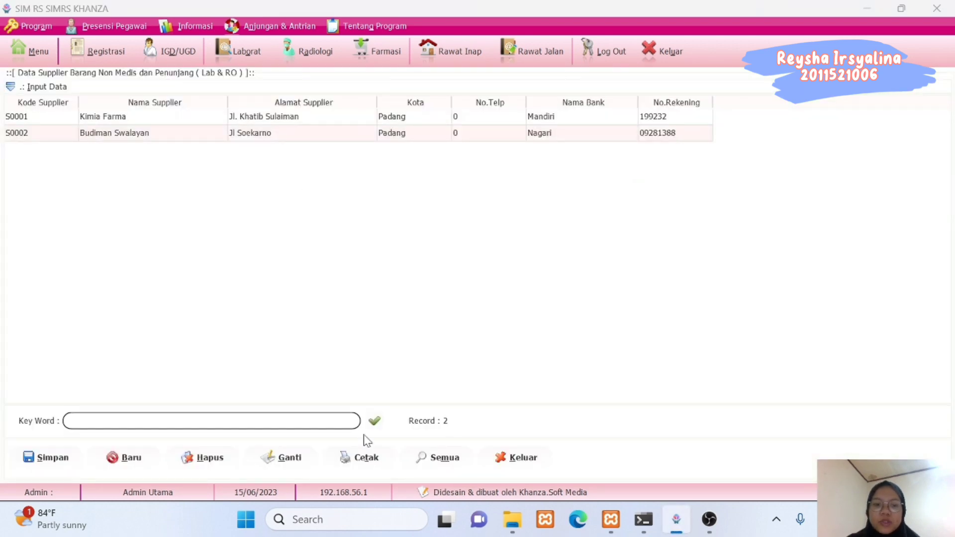
{"action": "left_click", "coordinate": [367, 460]}
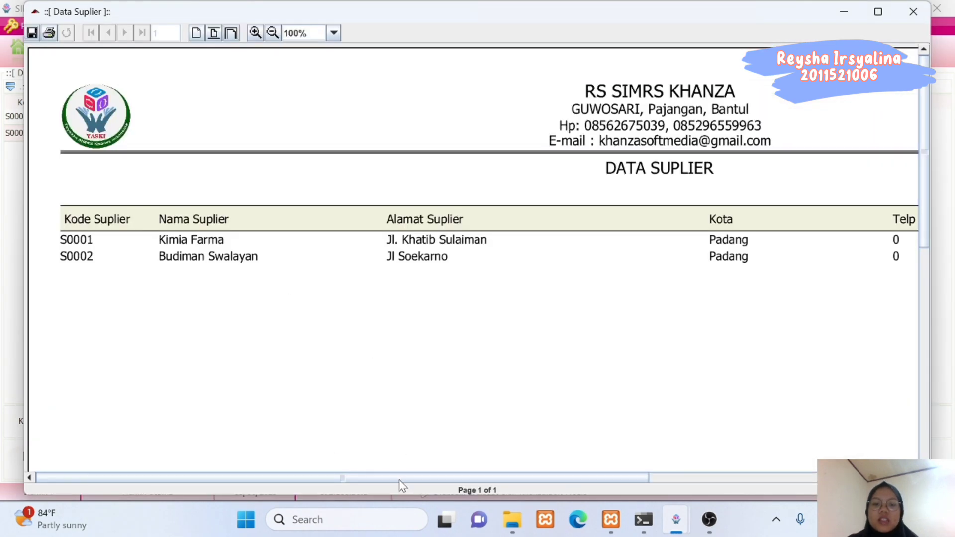
{"action": "left_click_drag", "start_coordinate": [401, 478], "coordinate": [276, 454]}
{"action": "left_click", "coordinate": [911, 23]}
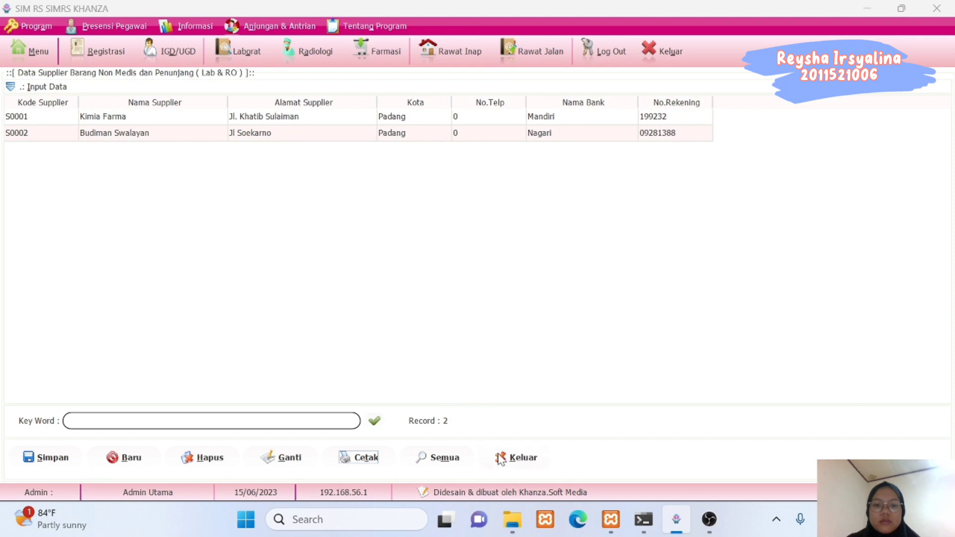
{"action": "left_click", "coordinate": [515, 457]}
Preview the Ringkasan Permintaan Barang Non Medis report for 15-06-2023 listing 10 FILM RADIOLOGI, then close it.
{"action": "left_click", "coordinate": [45, 56]}
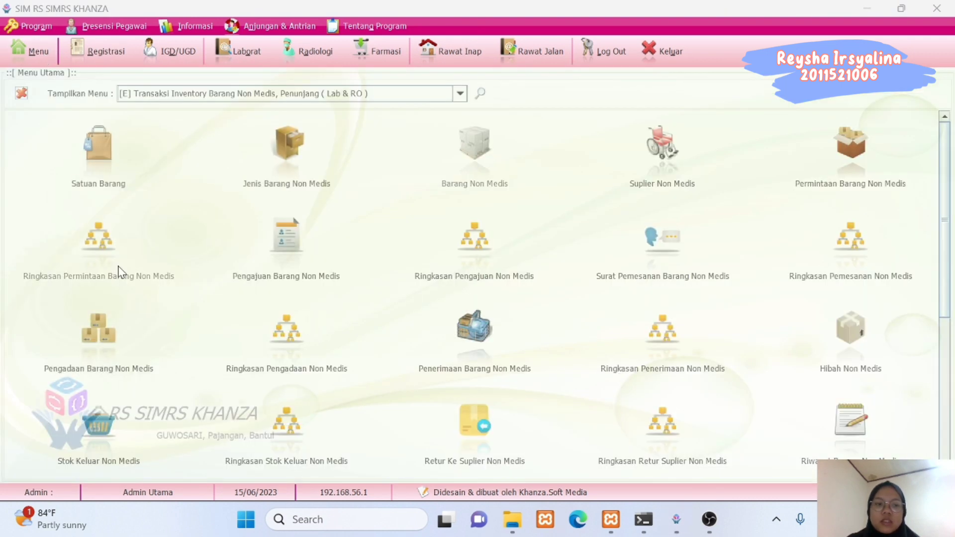
{"action": "left_click", "coordinate": [113, 273]}
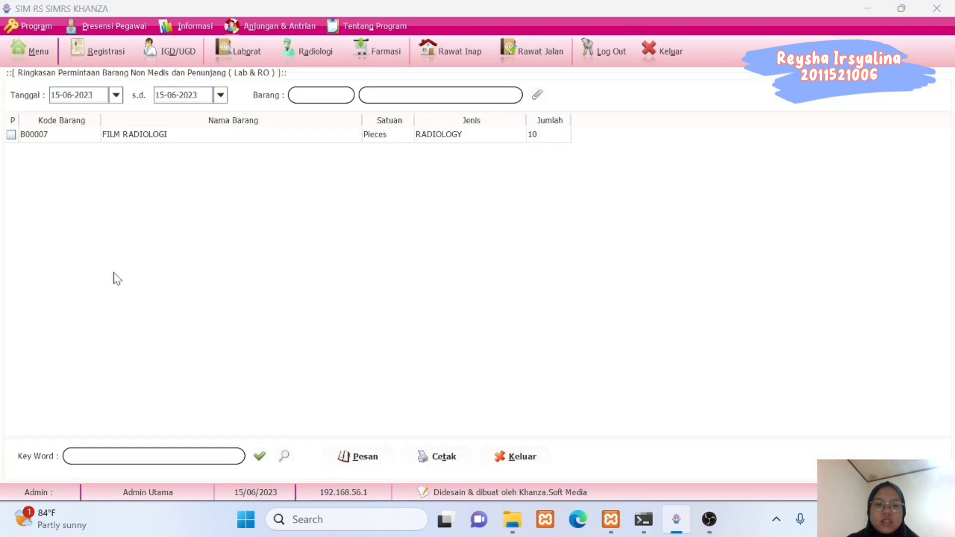
{"action": "left_click", "coordinate": [443, 458]}
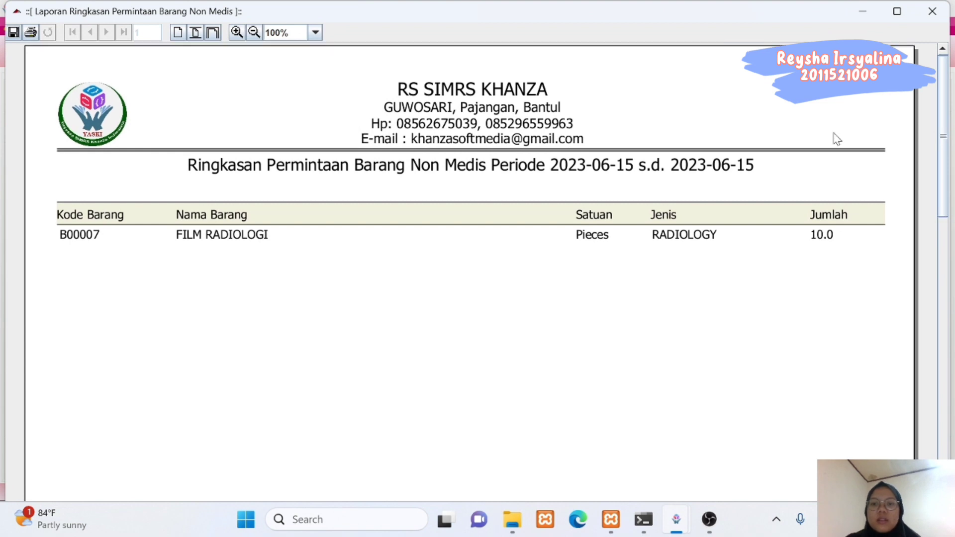
{"action": "left_click", "coordinate": [931, 14]}
{"action": "left_click", "coordinate": [514, 459]}
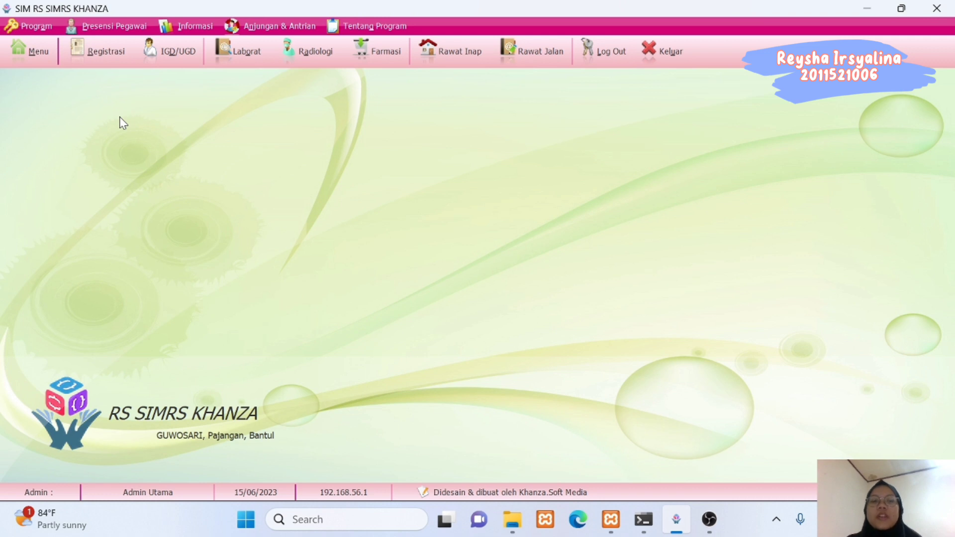
{"action": "left_click", "coordinate": [31, 51]}
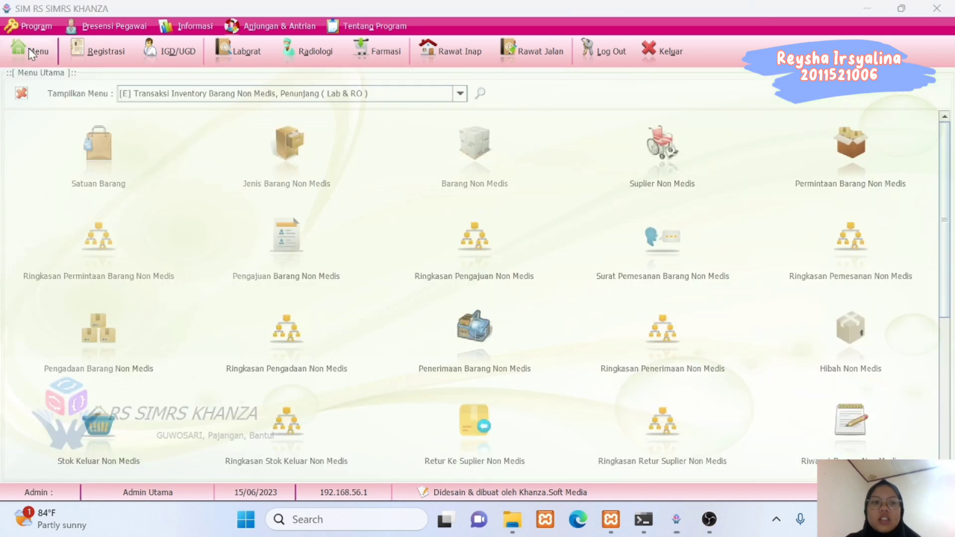
Choose the [P] Manajemen Surat Masuk & Keluar, Pengumuman E-Pasien menu category.
{"action": "left_click", "coordinate": [460, 93]}
{"action": "left_click_drag", "start_coordinate": [461, 137], "coordinate": [462, 184]}
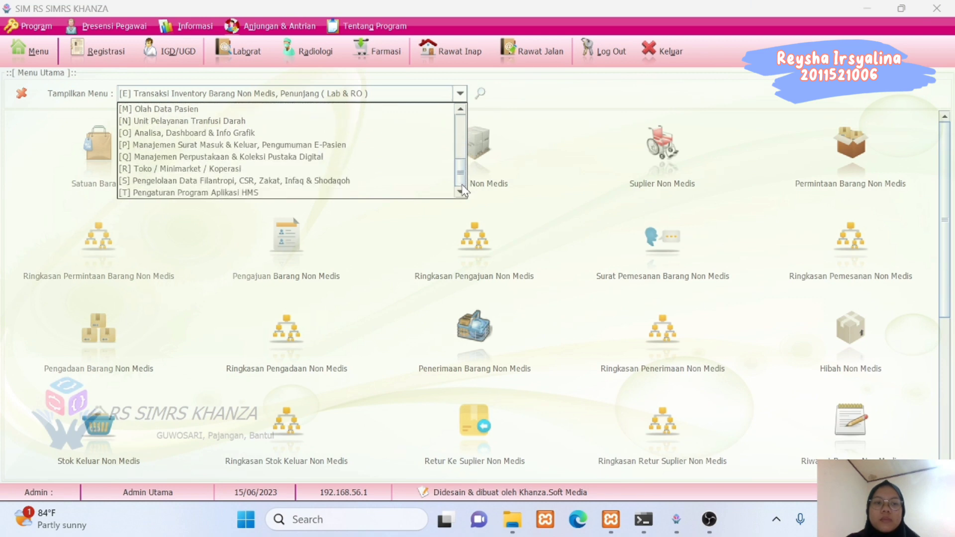
{"action": "left_click", "coordinate": [298, 148]}
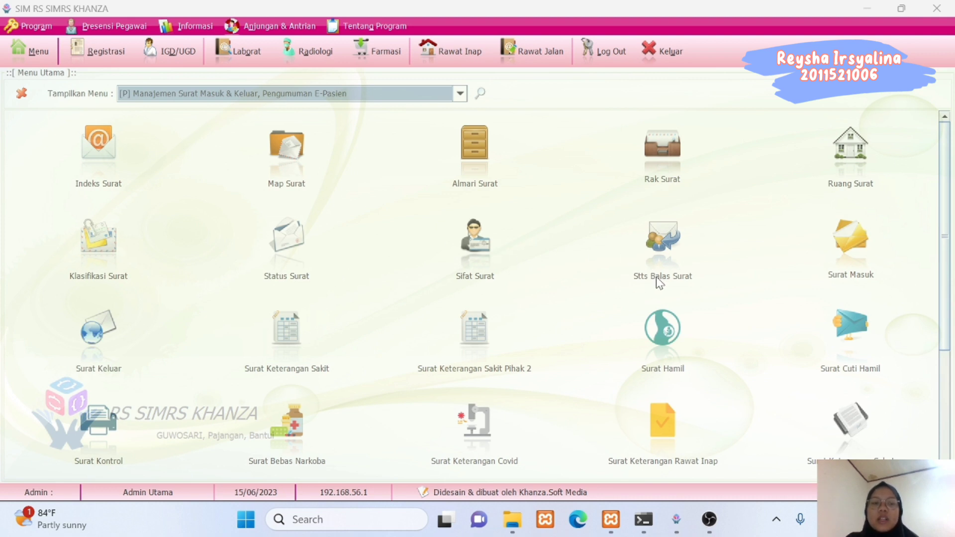
{"action": "left_click", "coordinate": [106, 179]}
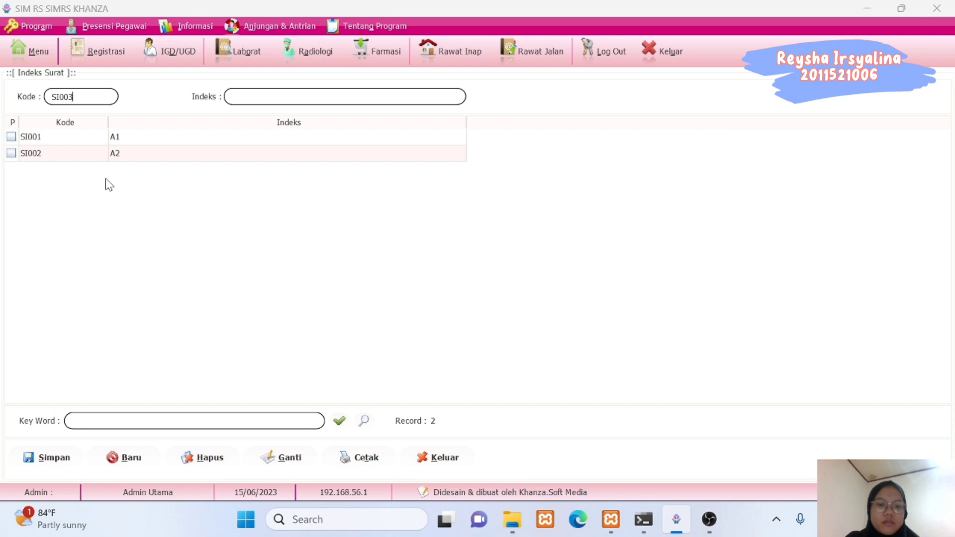
{"action": "left_click", "coordinate": [443, 459]}
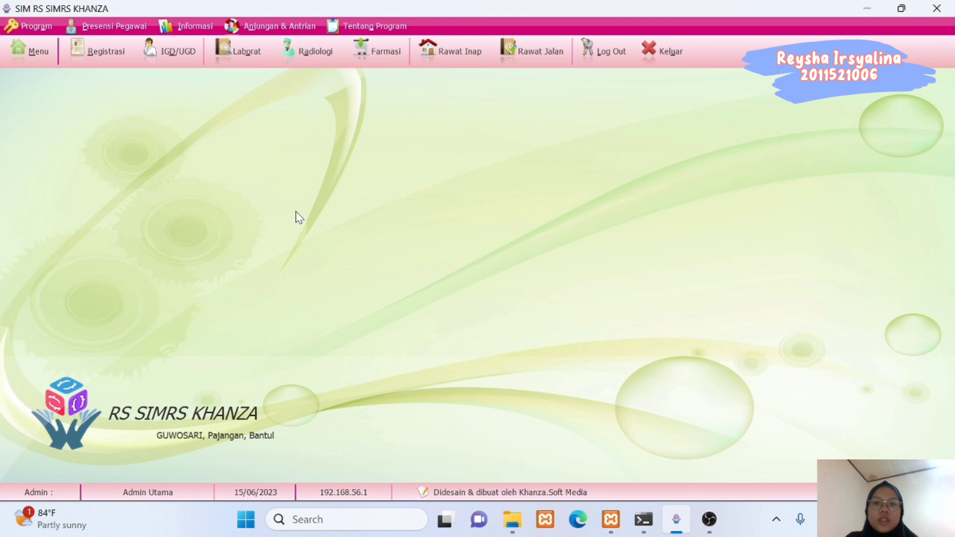
{"action": "left_click", "coordinate": [32, 50]}
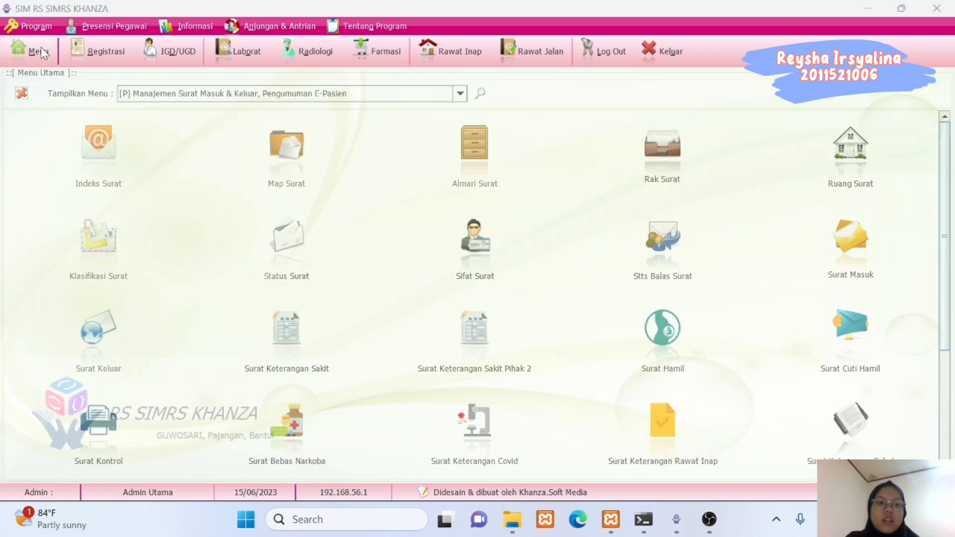
{"action": "left_click", "coordinate": [287, 149]}
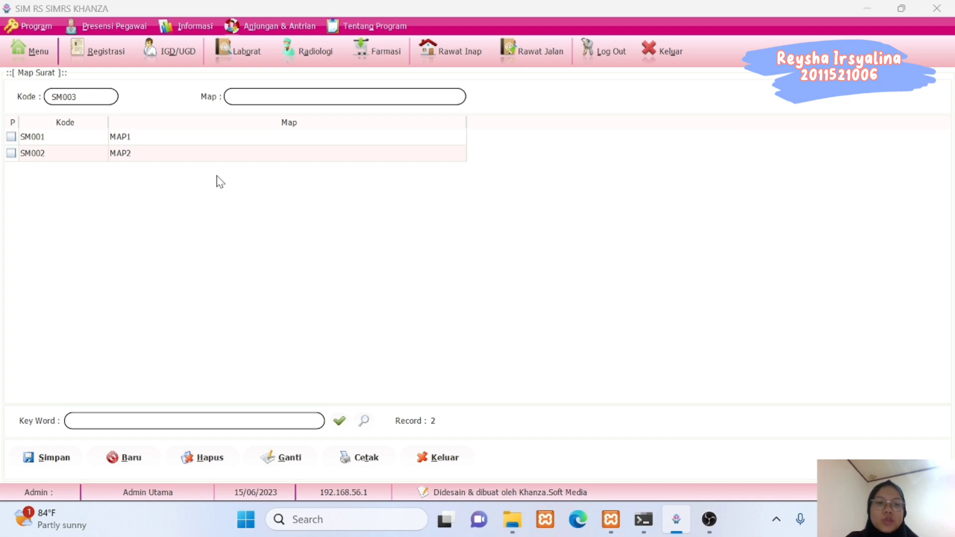
{"action": "left_click", "coordinate": [423, 457]}
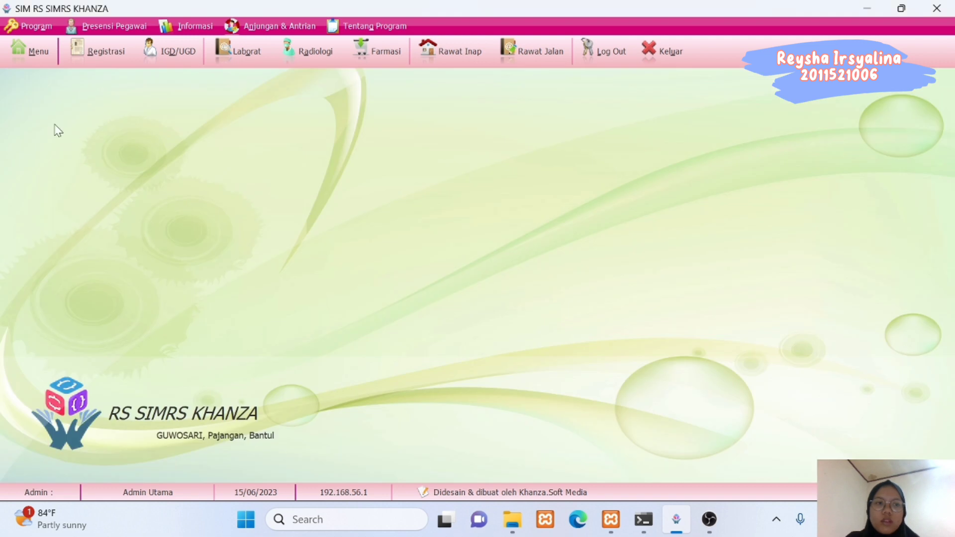
{"action": "left_click", "coordinate": [27, 55]}
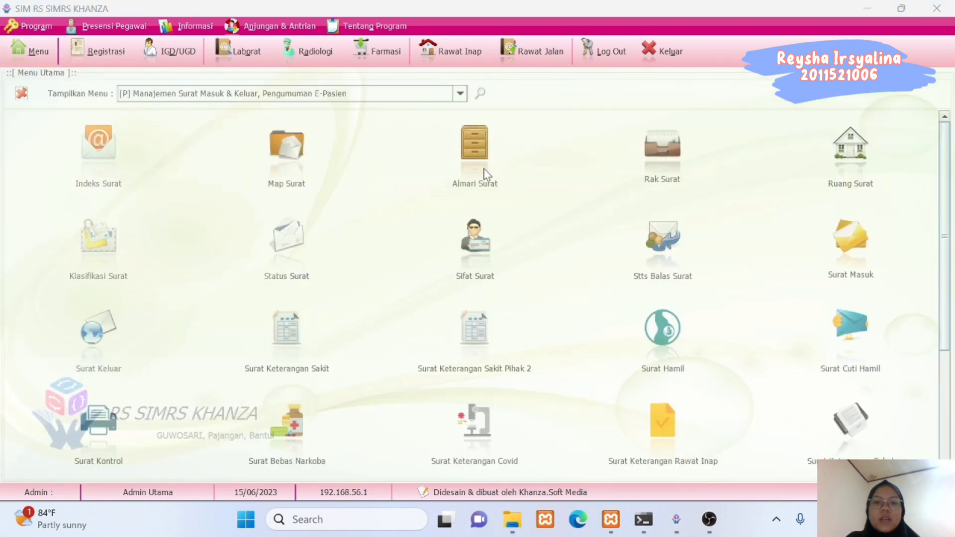
{"action": "left_click", "coordinate": [485, 174]}
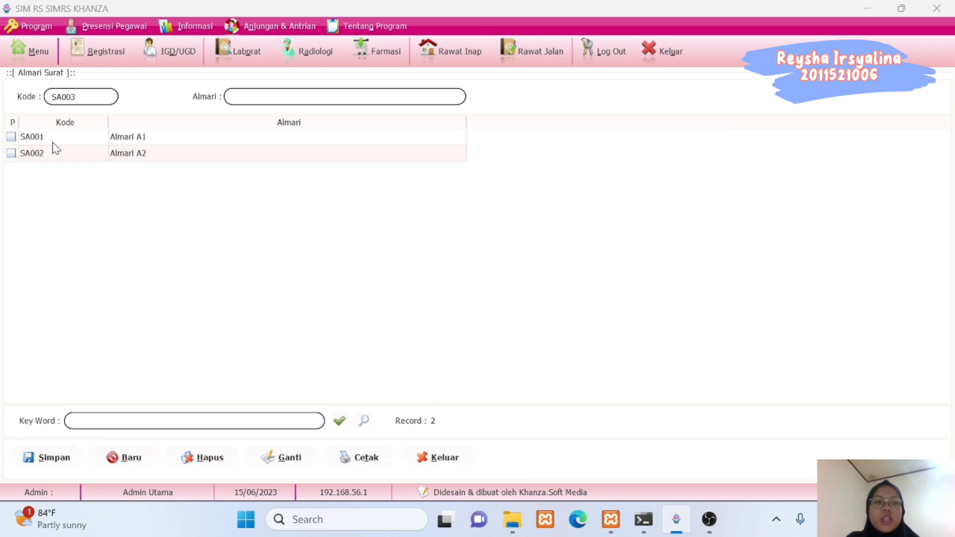
{"action": "left_click", "coordinate": [443, 463]}
{"action": "left_click", "coordinate": [34, 54]}
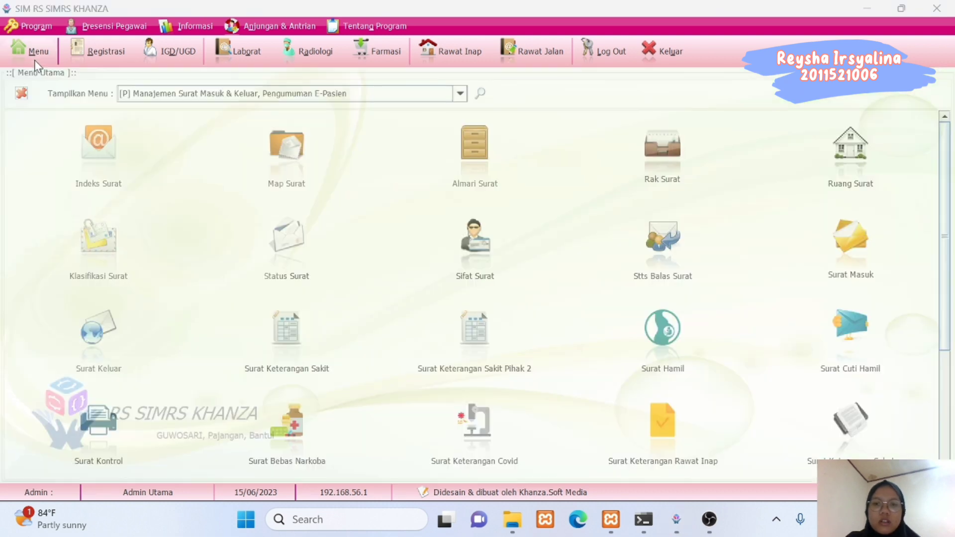
{"action": "left_click", "coordinate": [668, 148]}
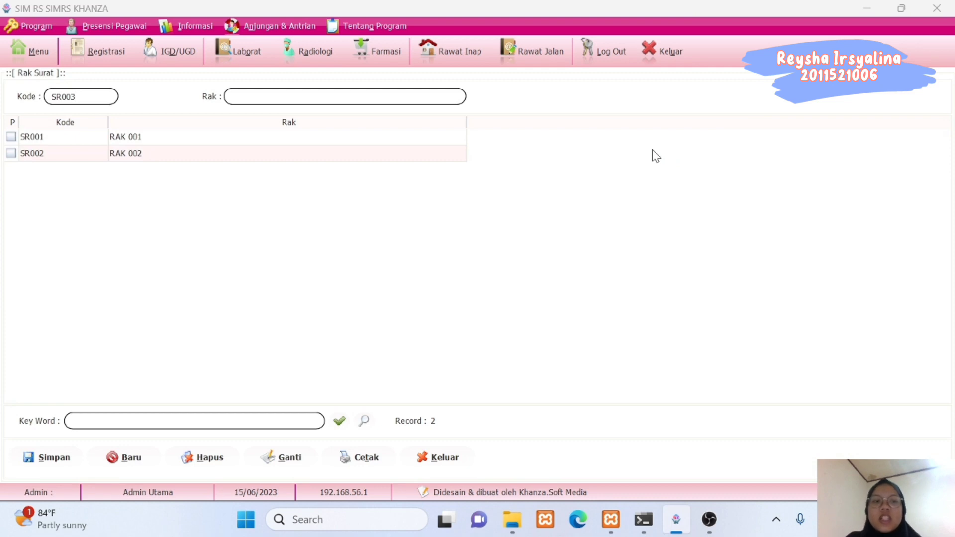
{"action": "left_click", "coordinate": [431, 457]}
{"action": "left_click", "coordinate": [26, 55]}
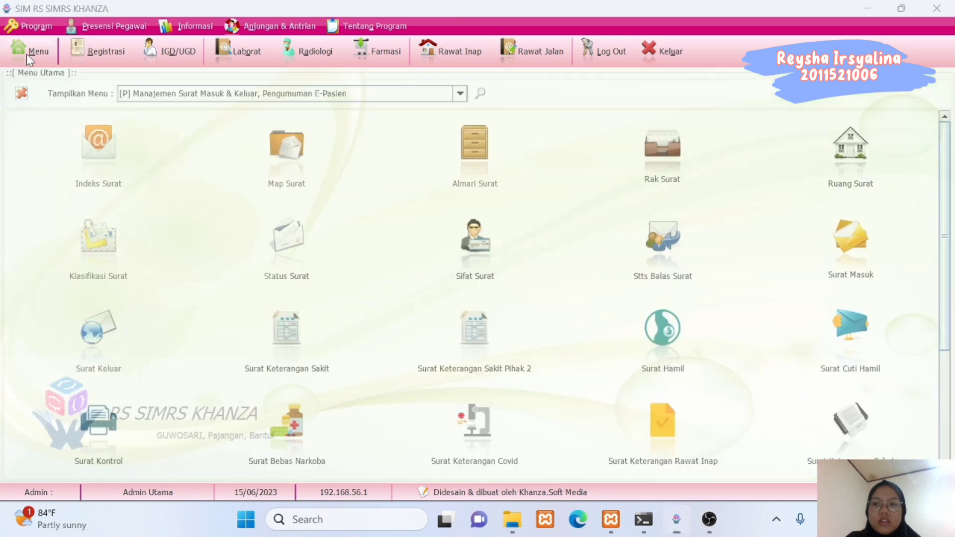
{"action": "left_click", "coordinate": [852, 169]}
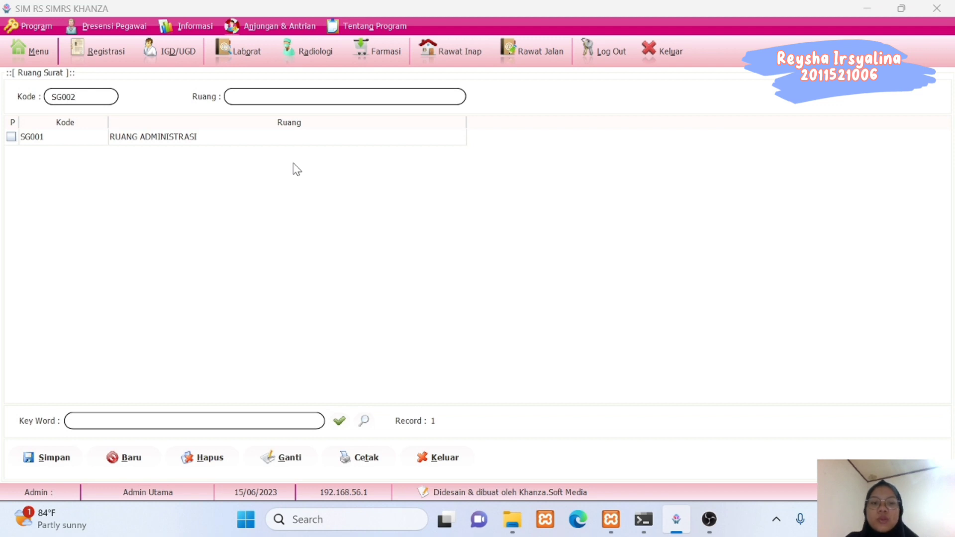
{"action": "left_click", "coordinate": [424, 459]}
{"action": "left_click", "coordinate": [33, 52]}
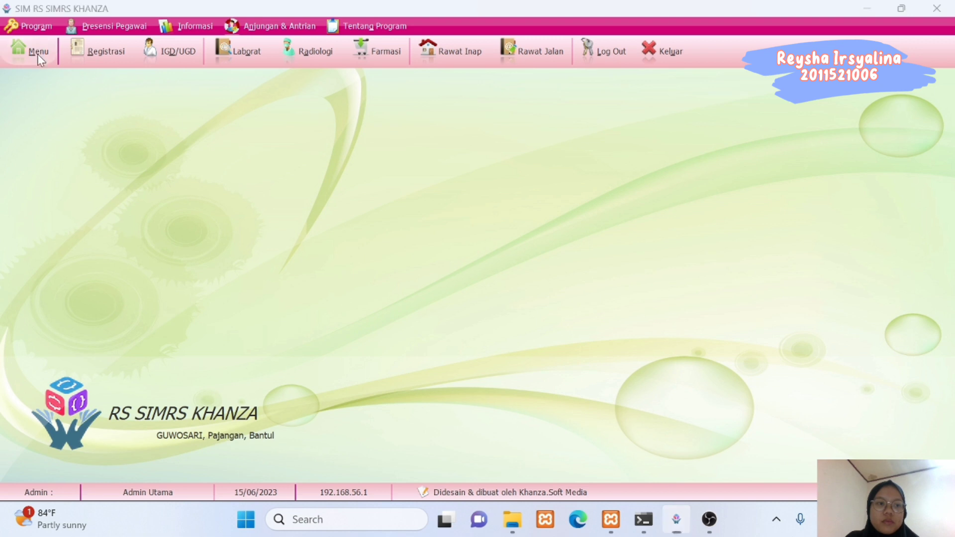
{"action": "left_click", "coordinate": [111, 251]}
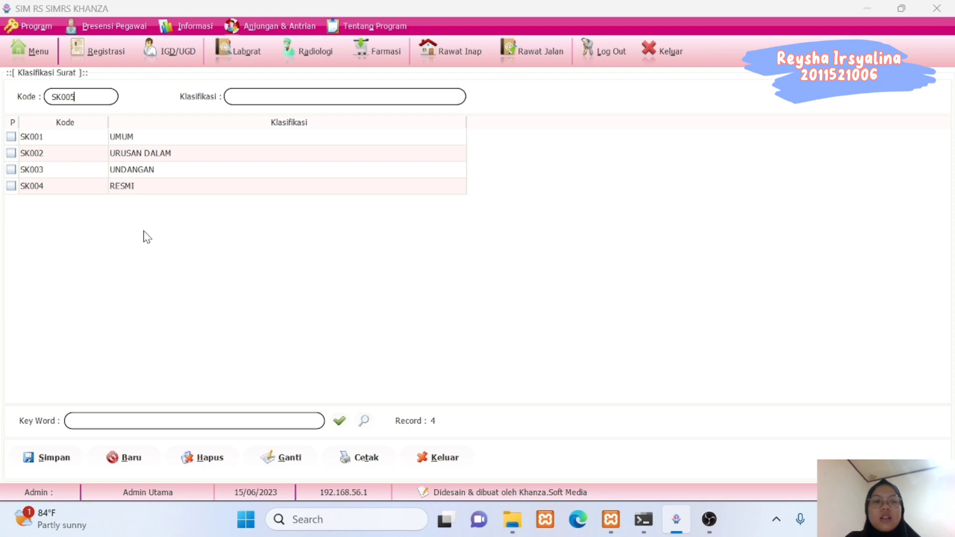
{"action": "left_click", "coordinate": [427, 458]}
{"action": "left_click", "coordinate": [41, 57]}
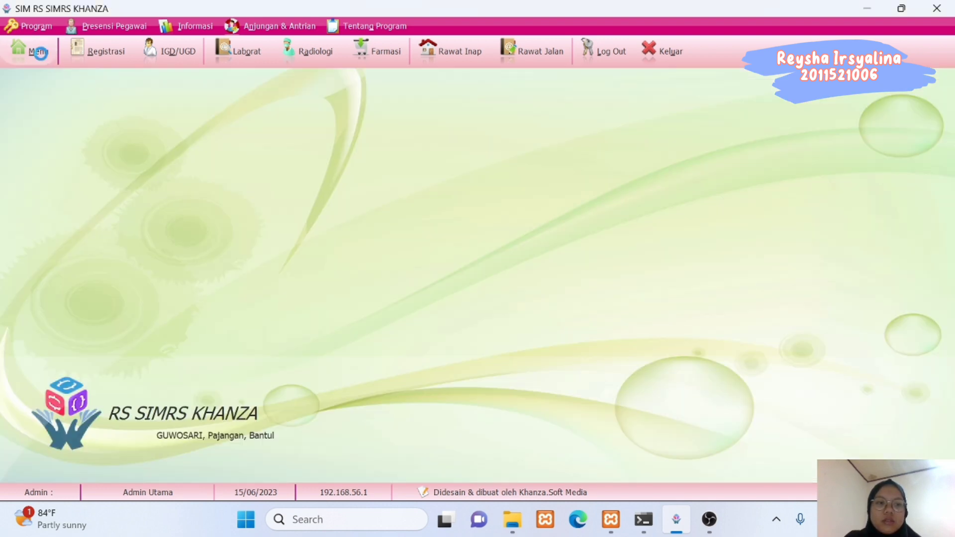
{"action": "left_click", "coordinate": [288, 257]}
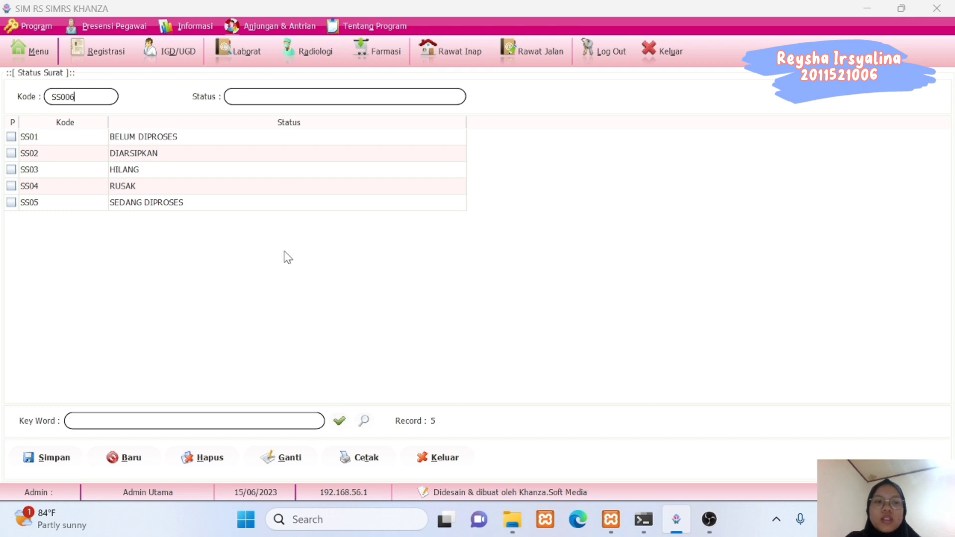
{"action": "left_click", "coordinate": [433, 457]}
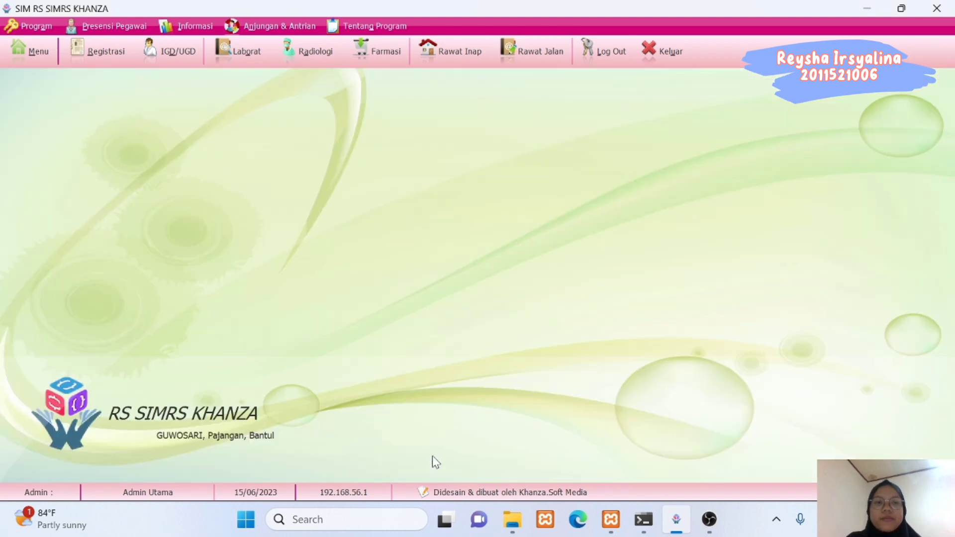
{"action": "left_click", "coordinate": [35, 58]}
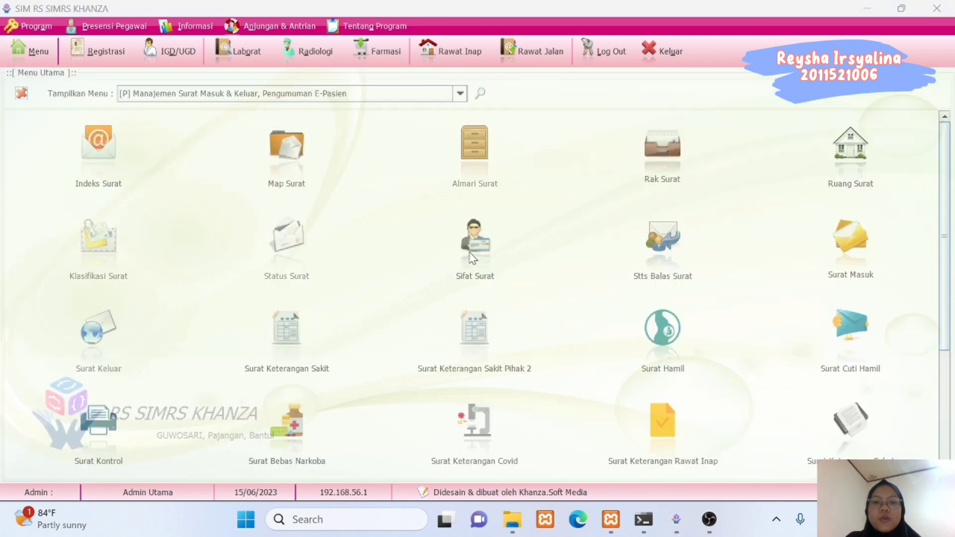
{"action": "left_click", "coordinate": [483, 263]}
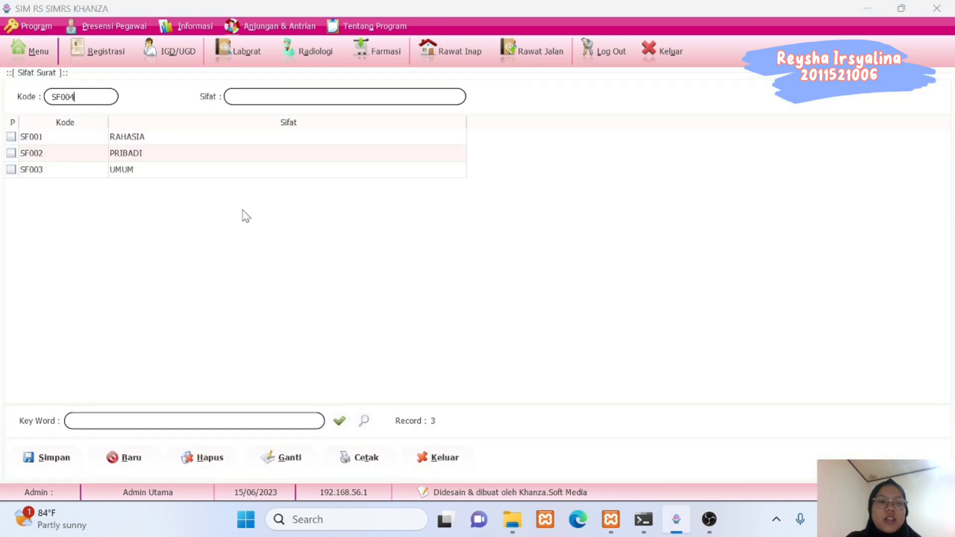
{"action": "left_click", "coordinate": [429, 459]}
{"action": "left_click", "coordinate": [35, 55]}
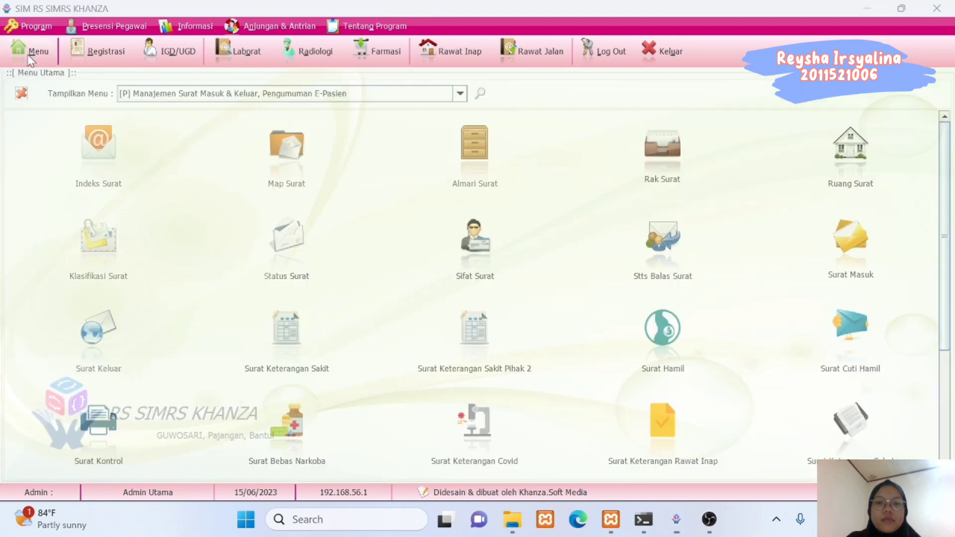
{"action": "left_click", "coordinate": [673, 270]}
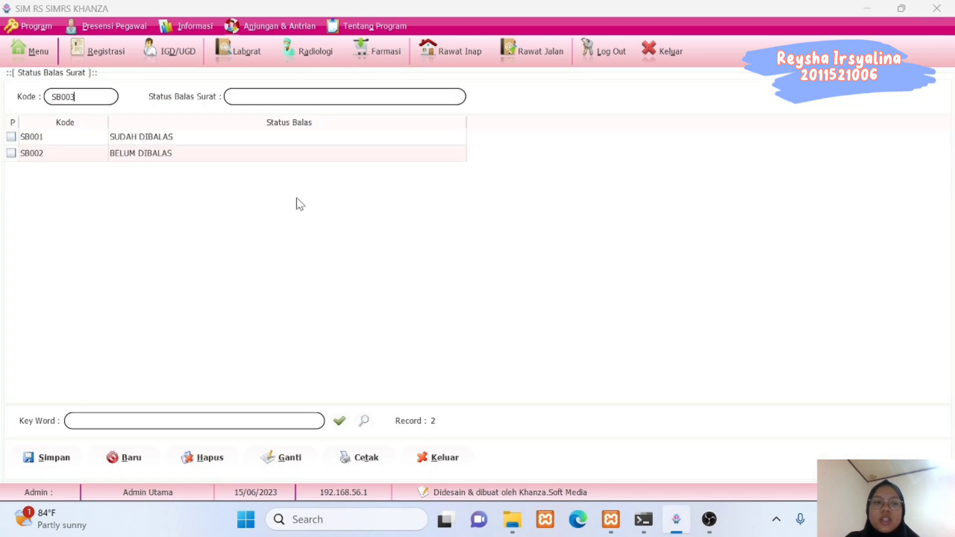
{"action": "left_click", "coordinate": [424, 458]}
{"action": "left_click", "coordinate": [37, 55]}
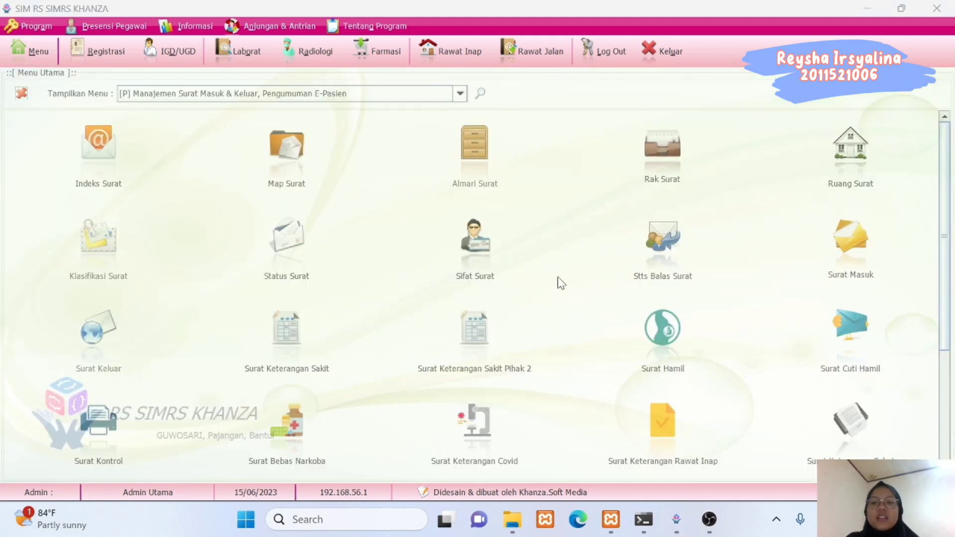
Start a new incoming letter numbered SM, from Klinik Medika Andalas to Klinik Xenon Dental House.
{"action": "left_click", "coordinate": [848, 254]}
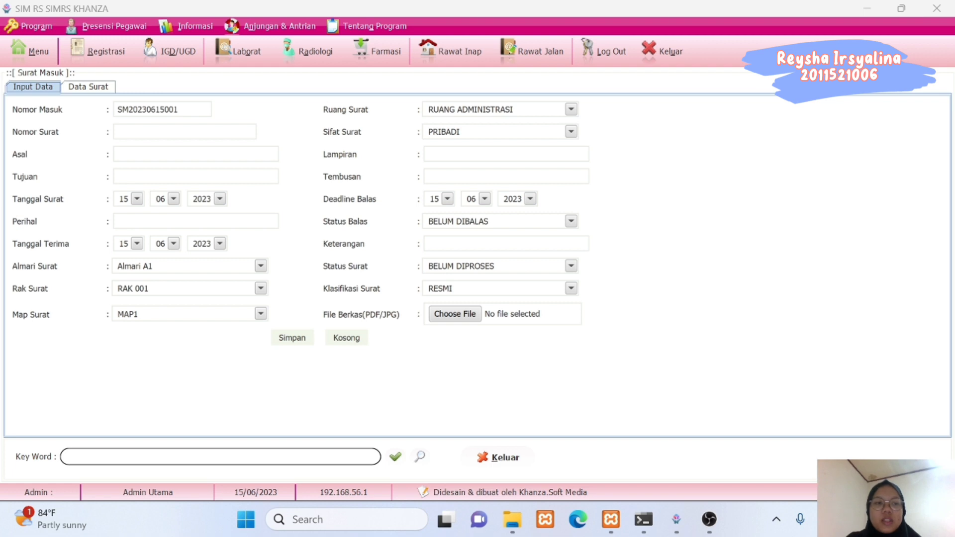
{"action": "left_click", "coordinate": [185, 132]}
{"action": "type", "text": "SM0010"}
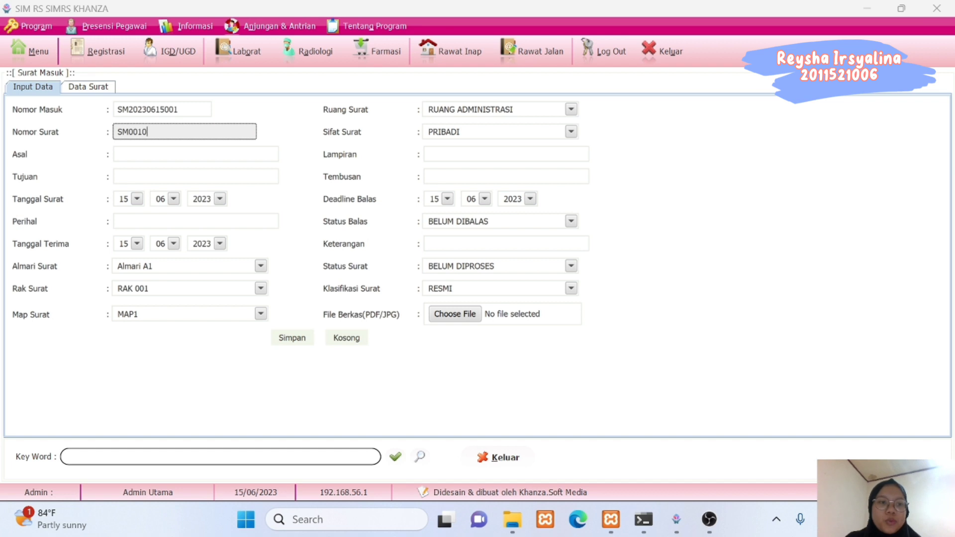
{"action": "left_click", "coordinate": [196, 154]}
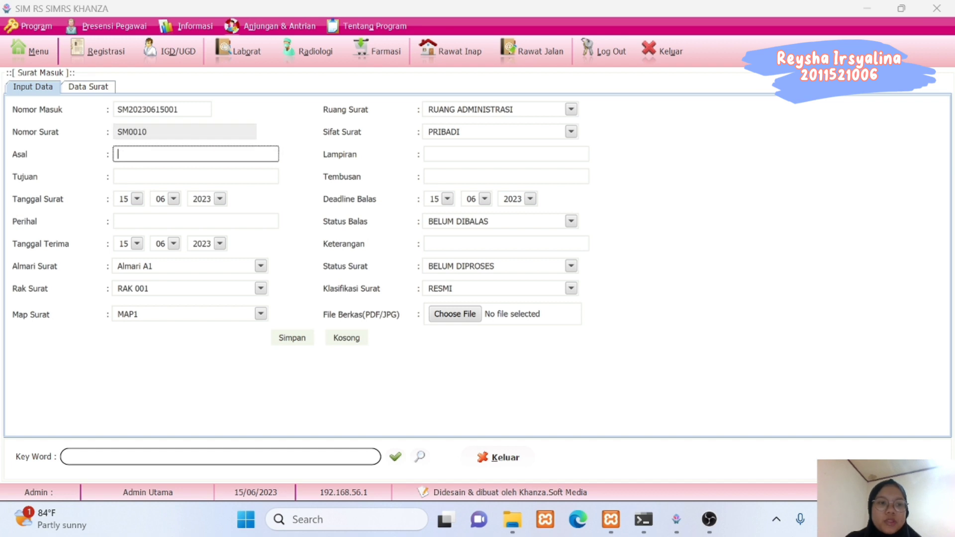
{"action": "type", "text": "Klini"}
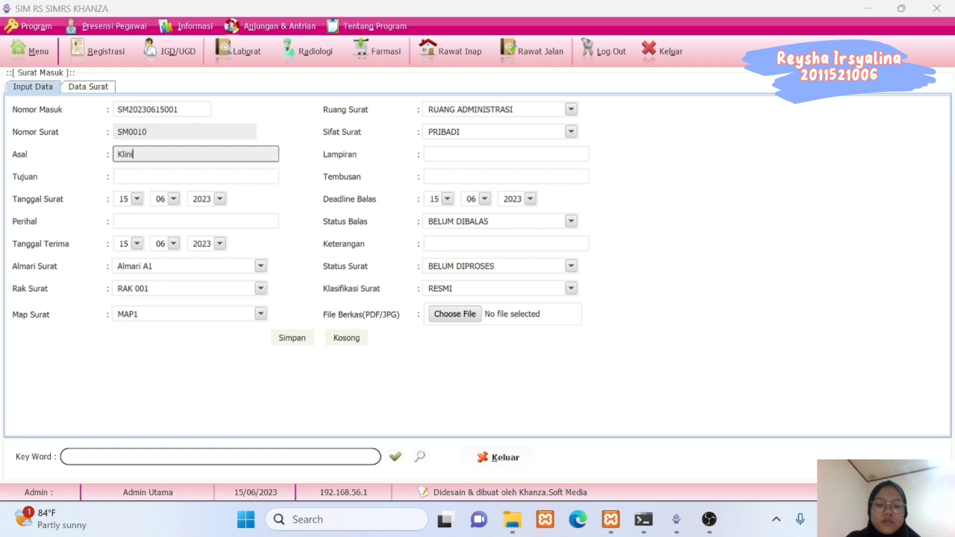
{"action": "type", "text": "k Medika Andalas"}
{"action": "left_click", "coordinate": [196, 176]}
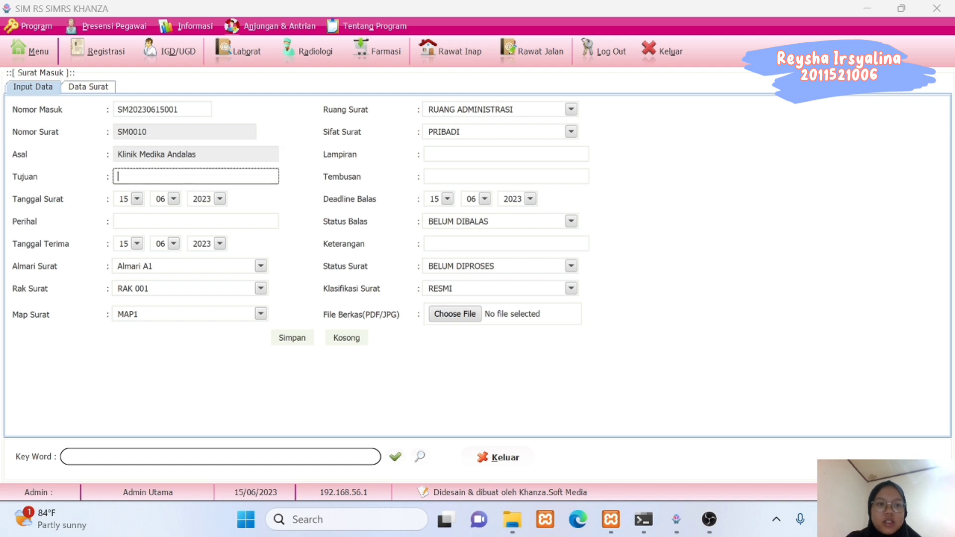
{"action": "type", "text": "Klinik Xenon Dental House"}
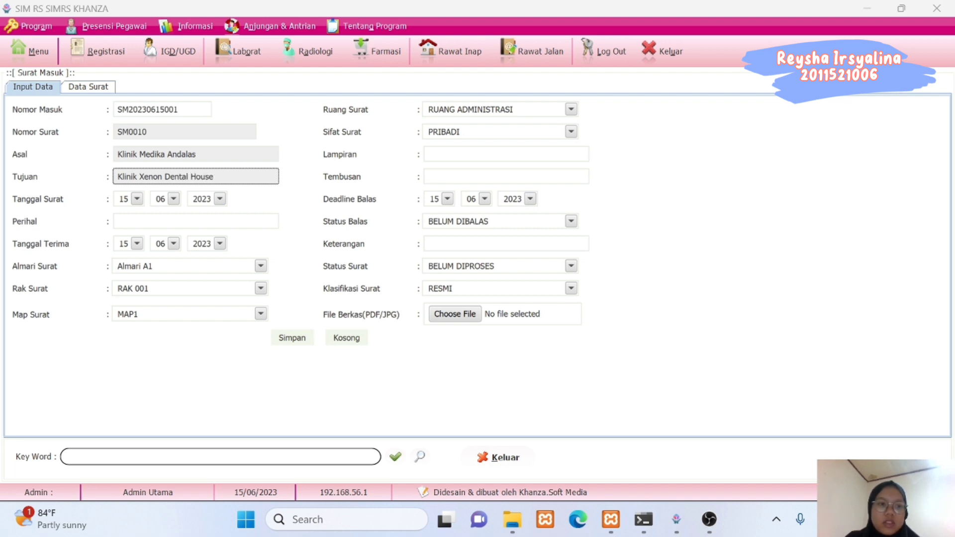
Set the letter date and received date to 11/02 and fill the subject.
{"action": "left_click", "coordinate": [137, 199]}
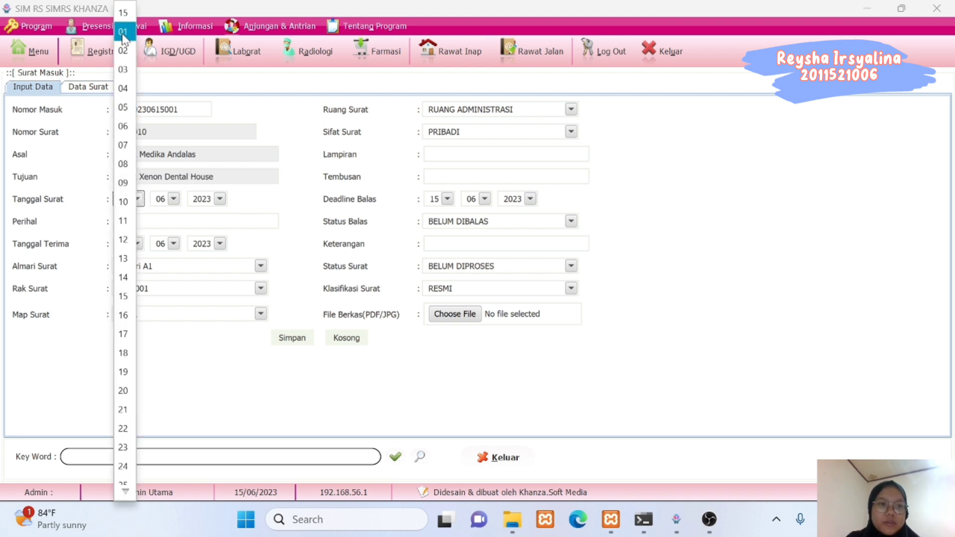
{"action": "left_click", "coordinate": [132, 221]}
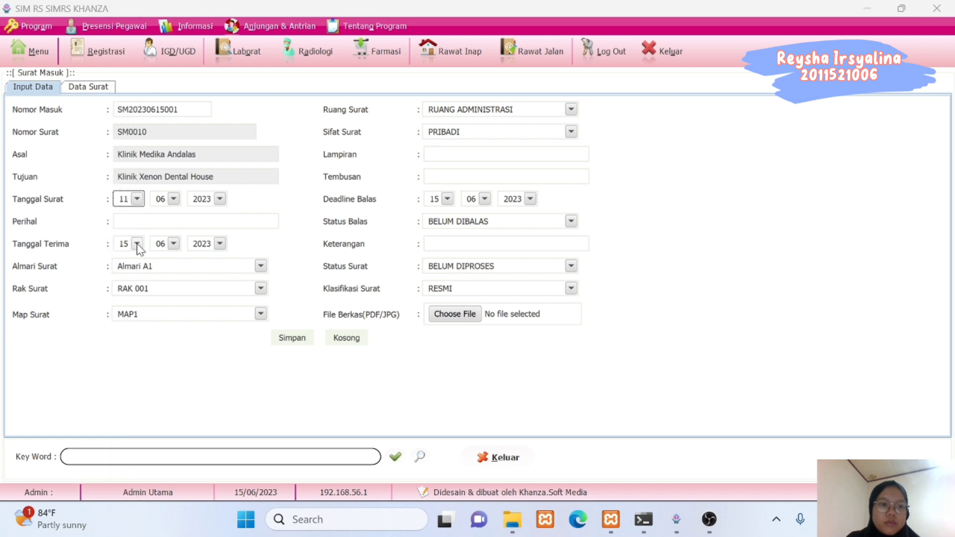
{"action": "left_click", "coordinate": [138, 244]}
{"action": "left_click", "coordinate": [125, 221]}
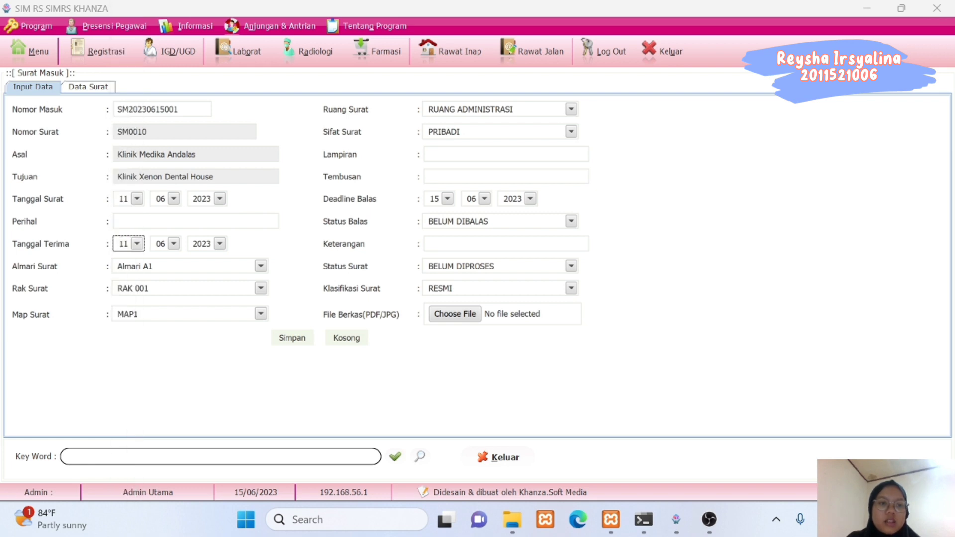
{"action": "left_click", "coordinate": [174, 200]}
{"action": "left_click", "coordinate": [164, 258]}
{"action": "left_click", "coordinate": [174, 244]}
{"action": "left_click", "coordinate": [164, 303]}
{"action": "left_click", "coordinate": [120, 221]}
{"action": "left_click", "coordinate": [186, 351]}
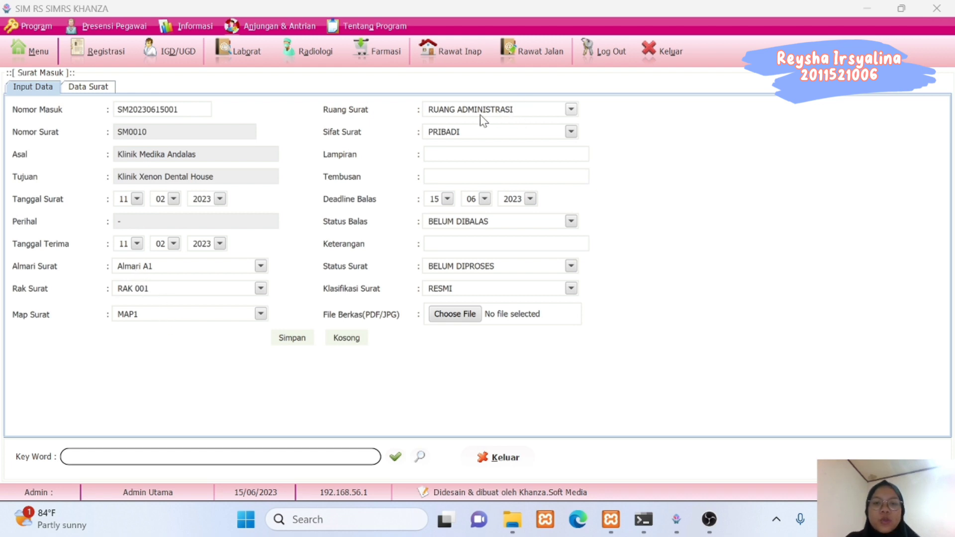
Mark the letter as UMUM and enter '-' for attachment and copy recipients.
{"action": "left_click", "coordinate": [454, 132]}
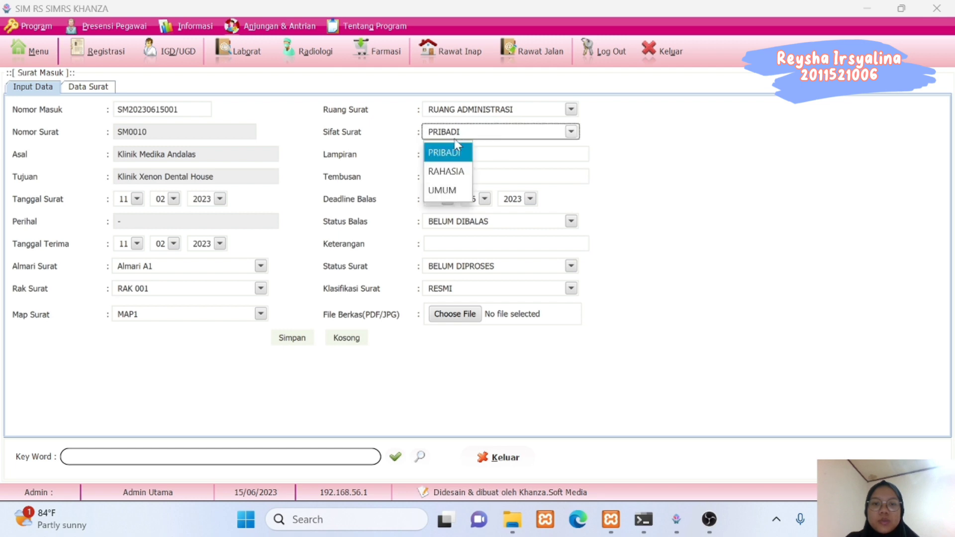
{"action": "left_click", "coordinate": [444, 191]}
{"action": "left_click", "coordinate": [448, 154]}
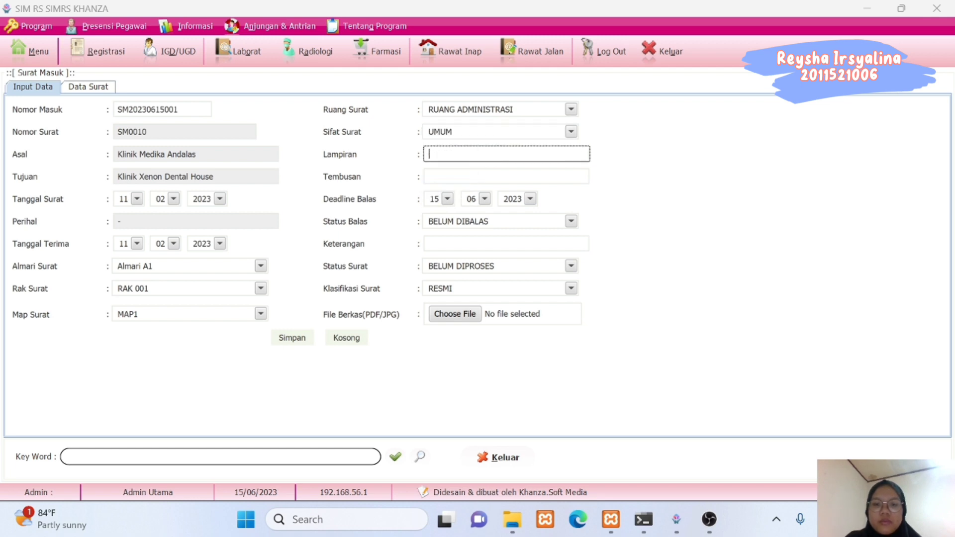
{"action": "type", "text": "-"}
{"action": "left_click", "coordinate": [448, 177]}
{"action": "type", "text": "-"}
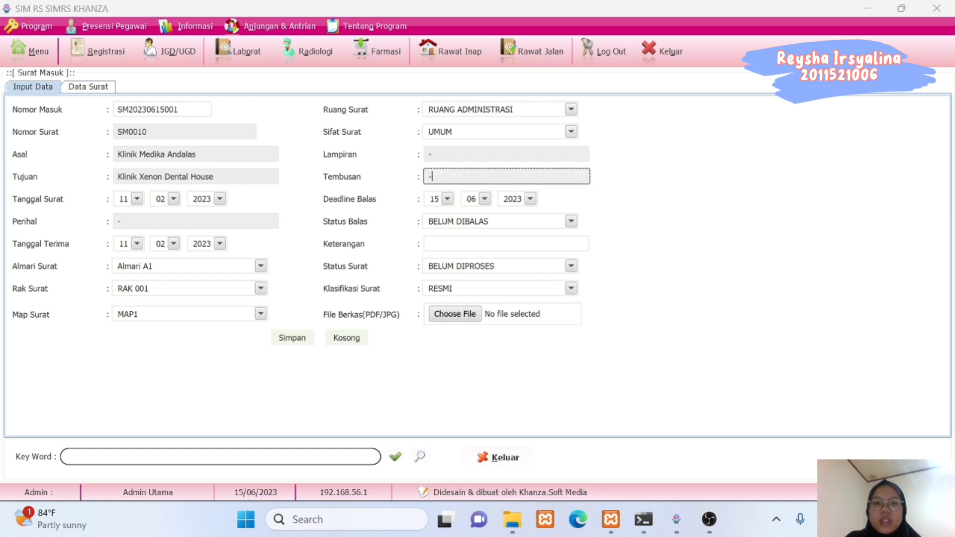
Set reply deadline to 11/02, remarks '-', reply status BELUM DIBALAS, and status DIARSIPKAN.
{"action": "left_click", "coordinate": [448, 199]}
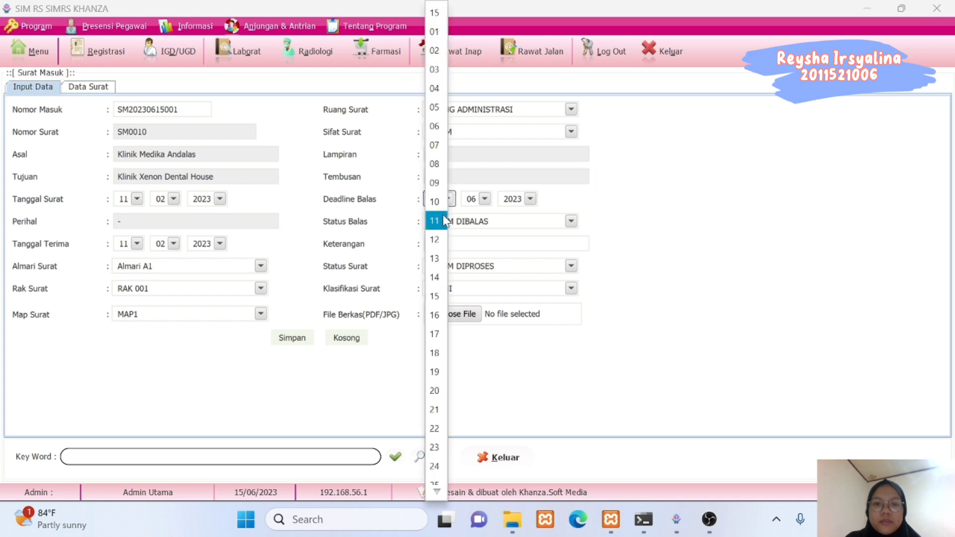
{"action": "left_click", "coordinate": [443, 214]}
{"action": "left_click", "coordinate": [485, 198]}
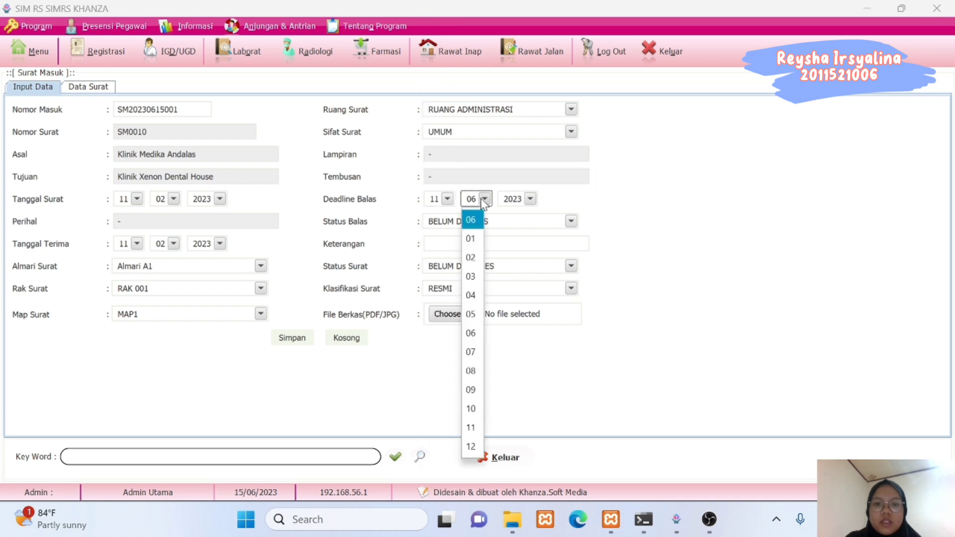
{"action": "left_click", "coordinate": [470, 258]}
{"action": "left_click", "coordinate": [468, 244]}
{"action": "type", "text": "-"}
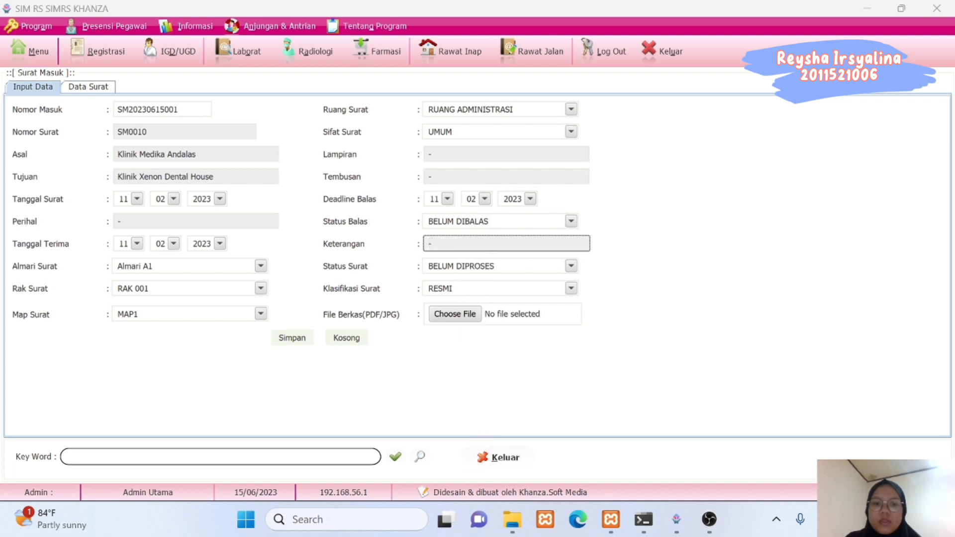
{"action": "left_click", "coordinate": [441, 224]}
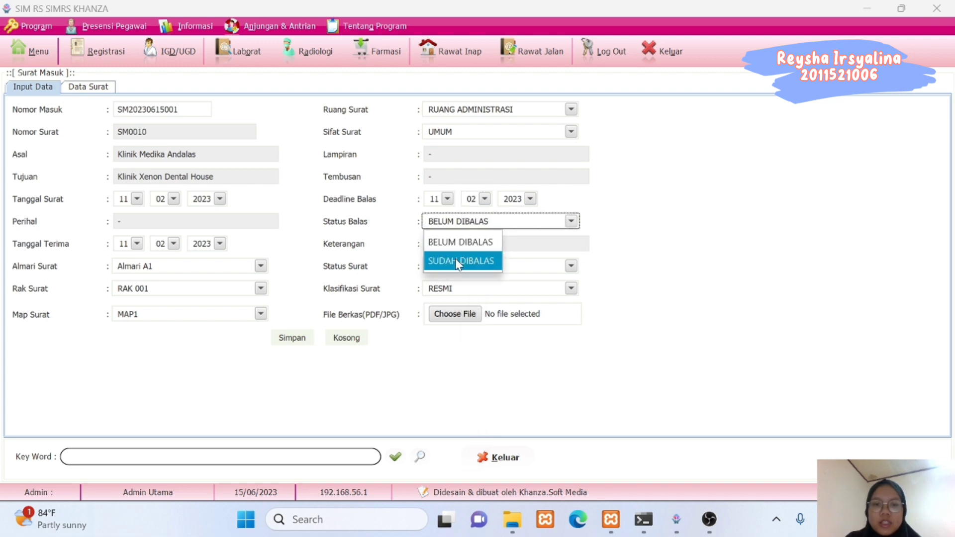
{"action": "left_click", "coordinate": [460, 242]}
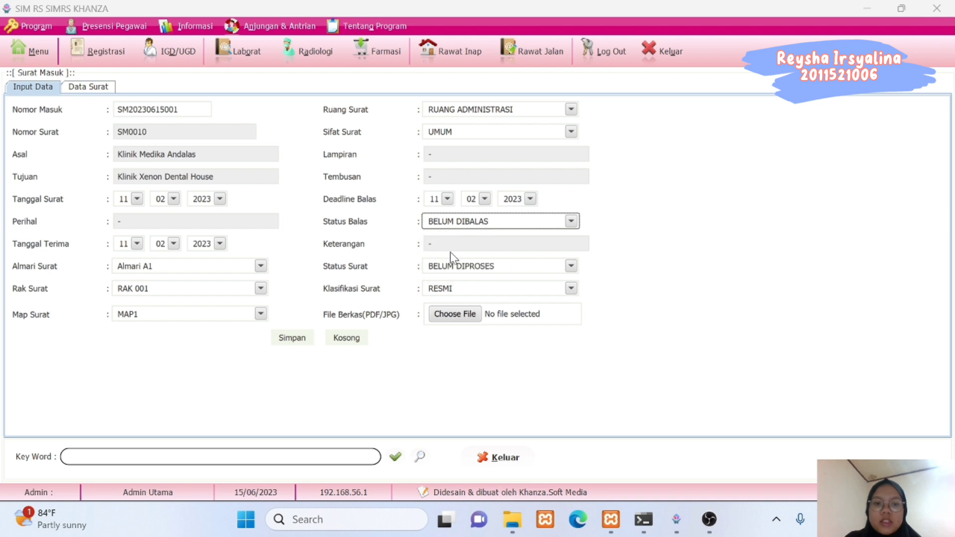
{"action": "left_click", "coordinate": [454, 268]}
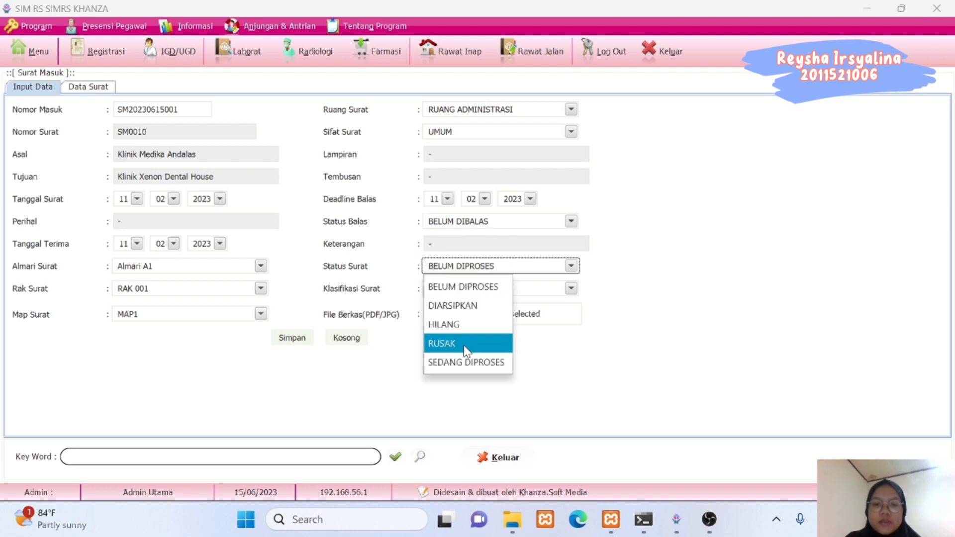
{"action": "left_click", "coordinate": [460, 305]}
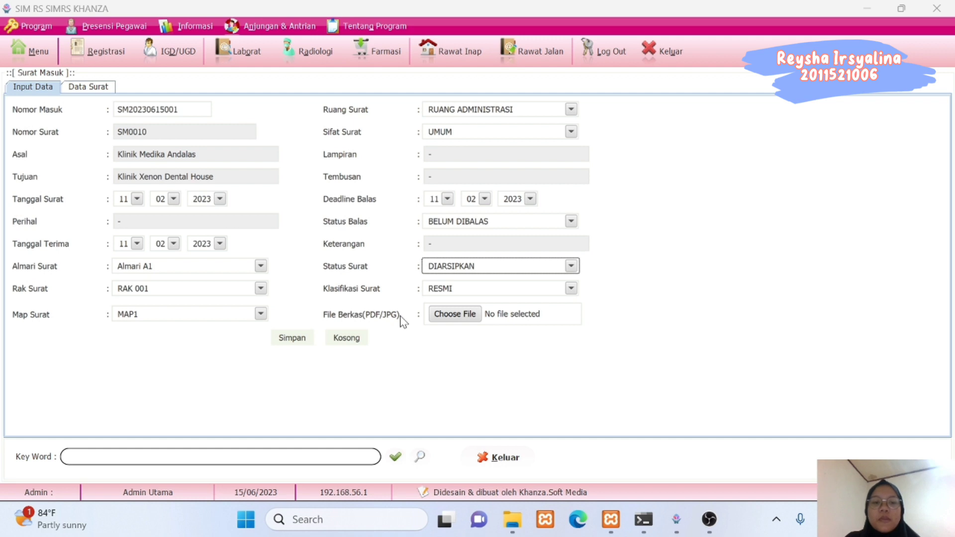
{"action": "left_click", "coordinate": [450, 318]}
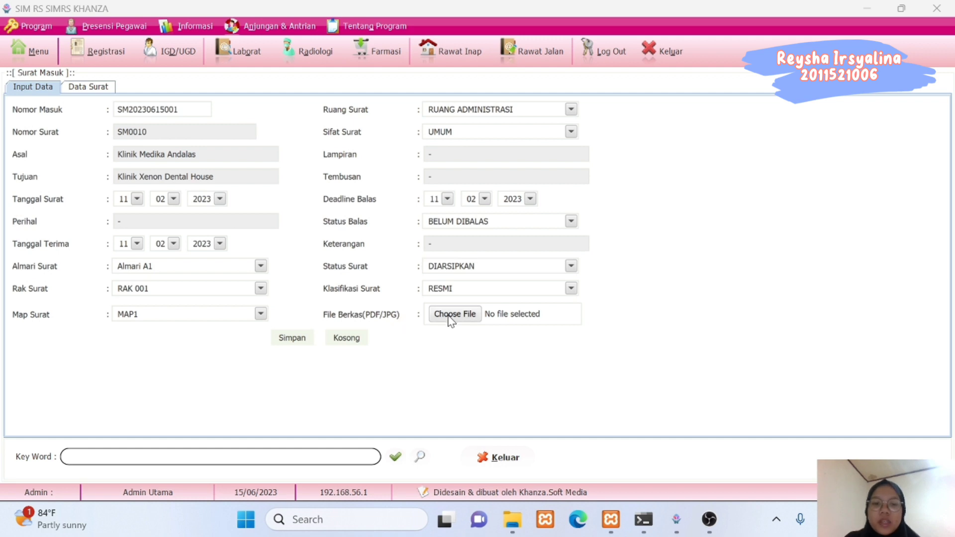
Attach Surat Masuk 1.pdf from drive D: using All Files, then save the incoming letter.
{"action": "double_click", "coordinate": [258, 178]}
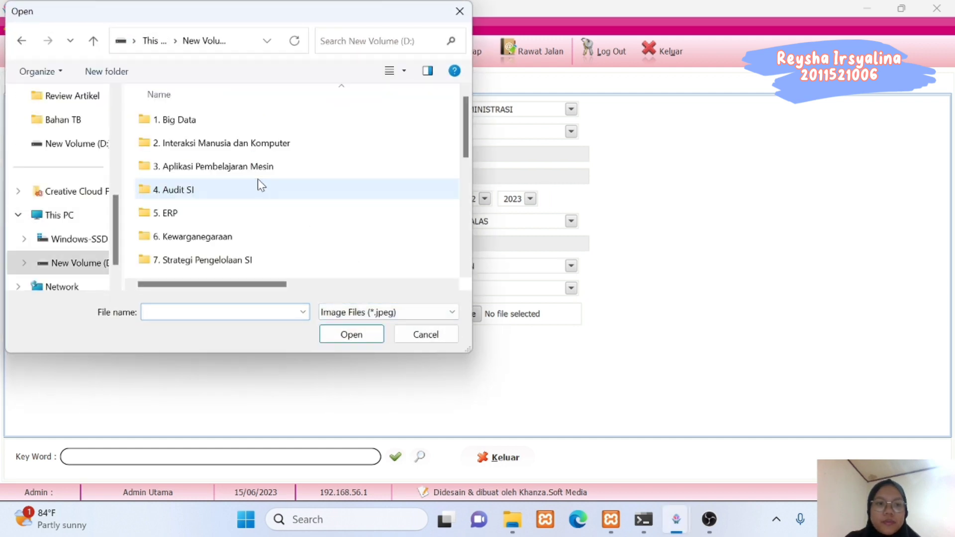
{"action": "left_click_drag", "start_coordinate": [467, 109], "coordinate": [476, 243]}
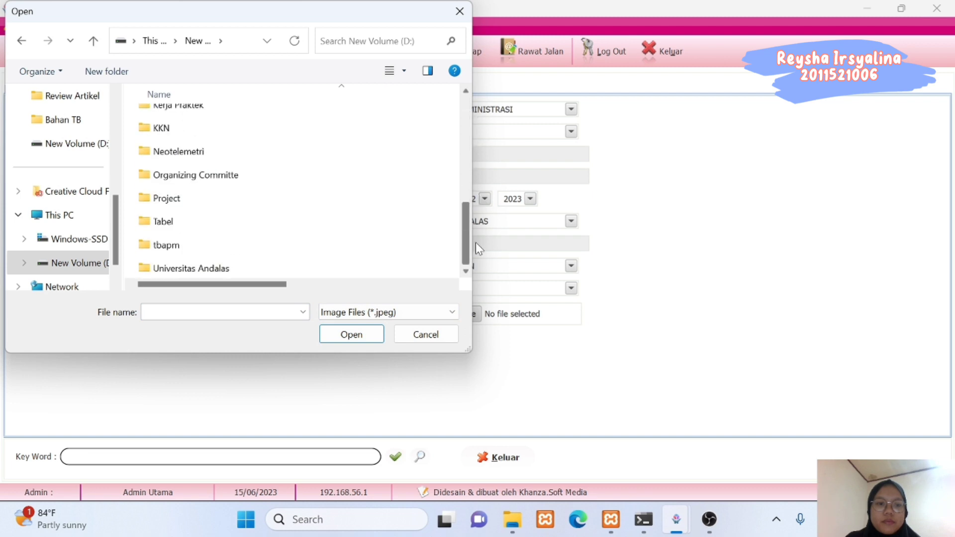
{"action": "left_click", "coordinate": [398, 317]}
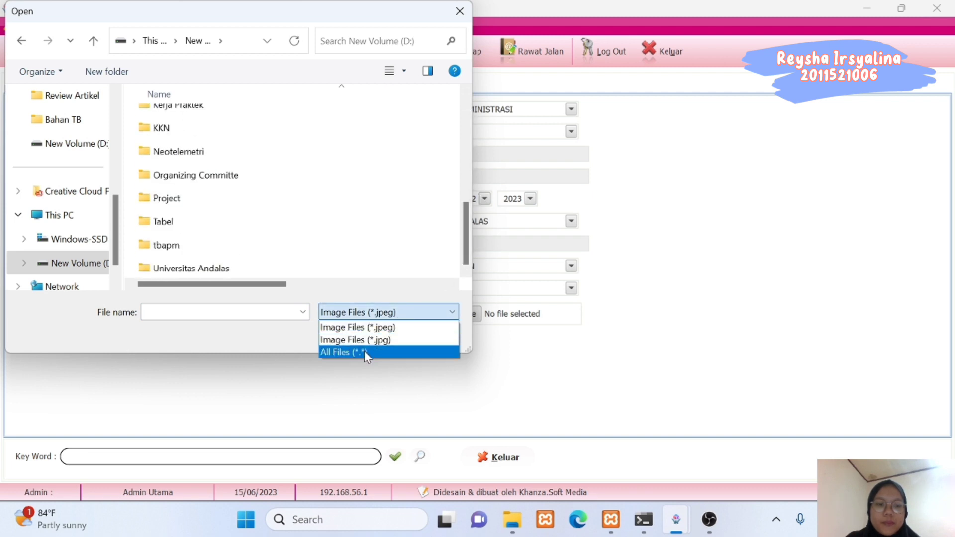
{"action": "left_click", "coordinate": [367, 353]}
{"action": "left_click_drag", "start_coordinate": [465, 133], "coordinate": [465, 244]}
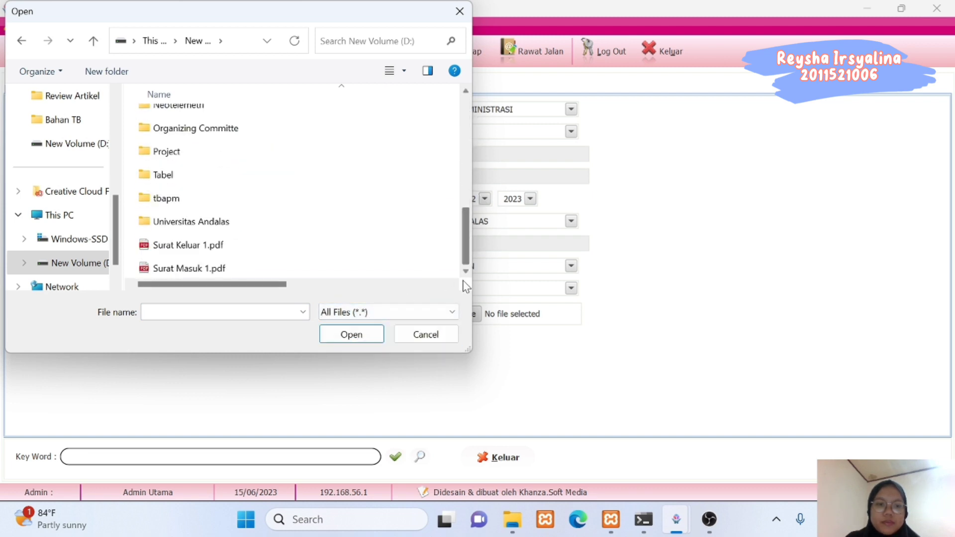
{"action": "left_click", "coordinate": [256, 269]}
{"action": "left_click", "coordinate": [347, 336]}
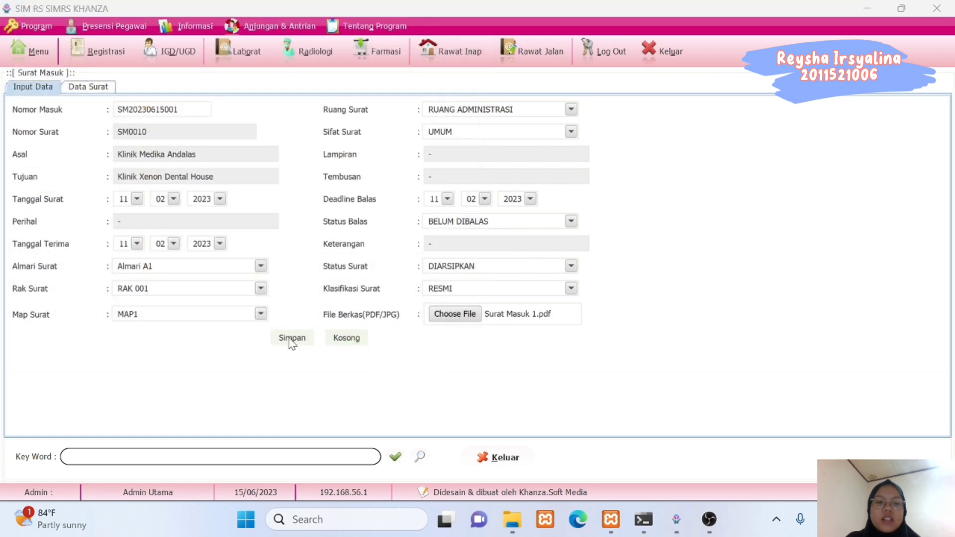
{"action": "left_click", "coordinate": [292, 339]}
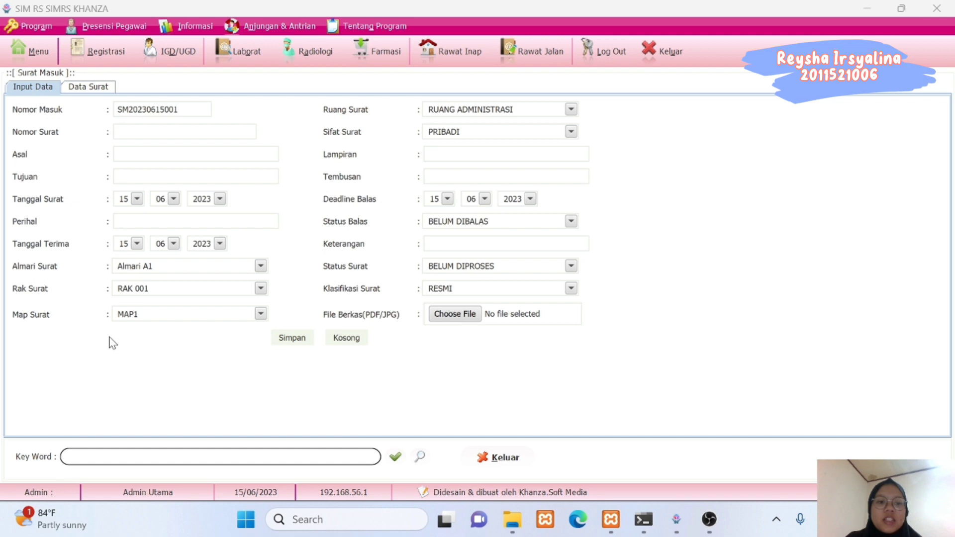
List saved letters received from 01-02-2023 onward and open SM0001's attached file.
{"action": "left_click", "coordinate": [86, 90]}
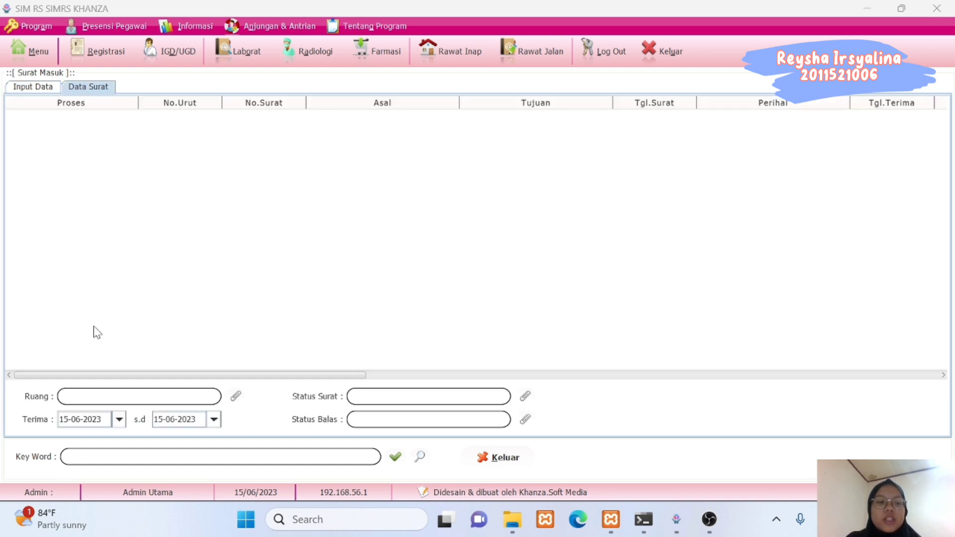
{"action": "left_click", "coordinate": [119, 419]}
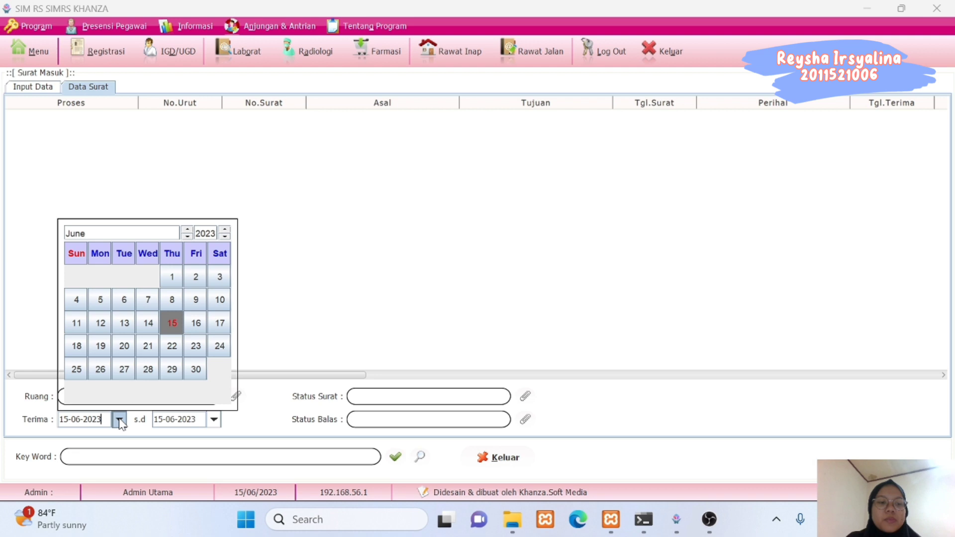
{"action": "left_click", "coordinate": [187, 237]}
{"action": "left_click", "coordinate": [187, 237]}
{"action": "left_click", "coordinate": [187, 236]}
{"action": "left_click", "coordinate": [187, 236]}
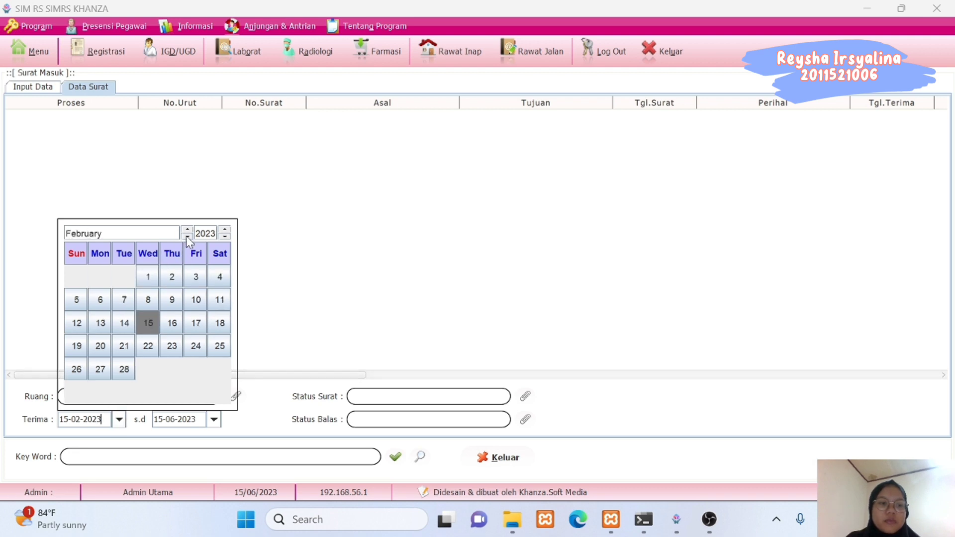
{"action": "left_click", "coordinate": [148, 277]}
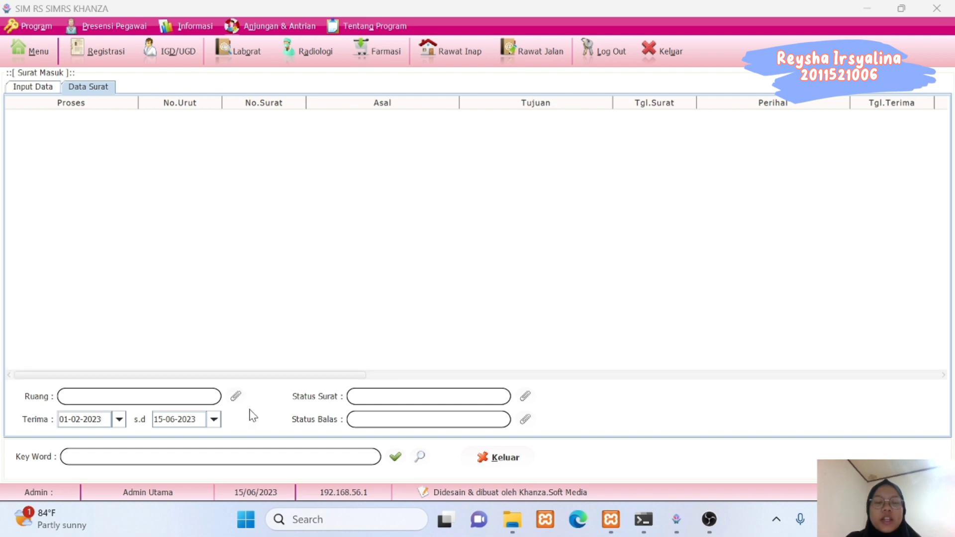
{"action": "left_click", "coordinate": [393, 459]}
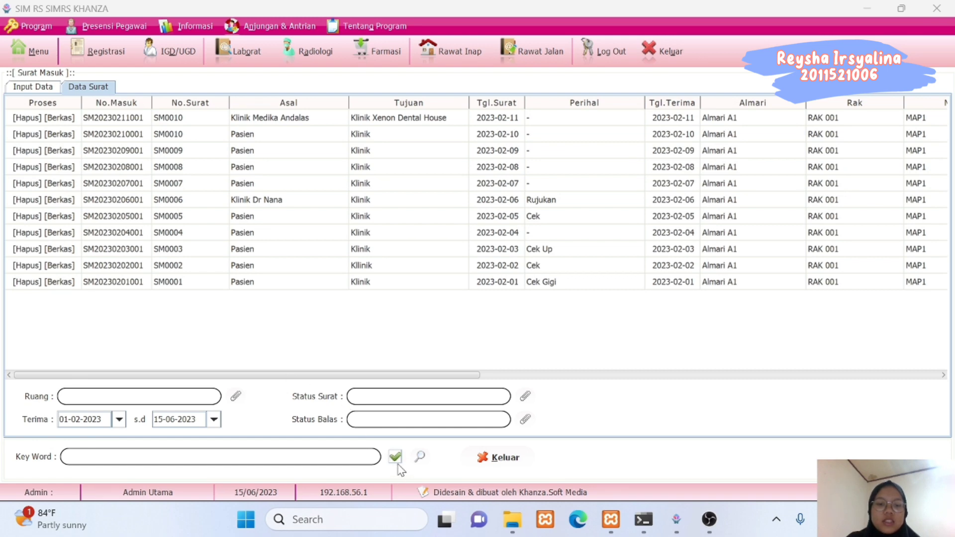
{"action": "left_click_drag", "start_coordinate": [306, 375], "coordinate": [282, 373]}
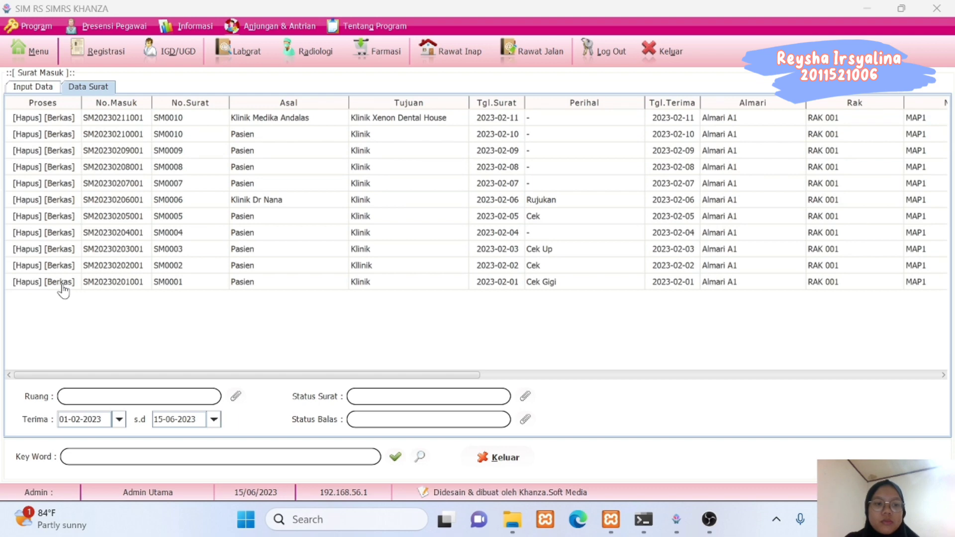
{"action": "left_click", "coordinate": [62, 282]}
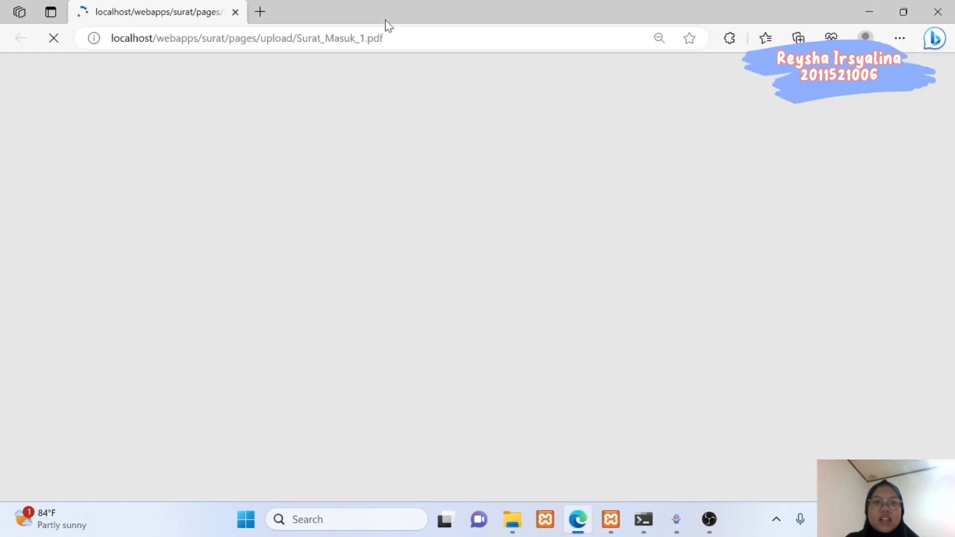
Scroll through Surat_Masuk_1.pdf in Edge, then close it.
{"action": "scroll", "coordinate": [424, 279], "scroll_direction": "up", "scroll_amount": 3}
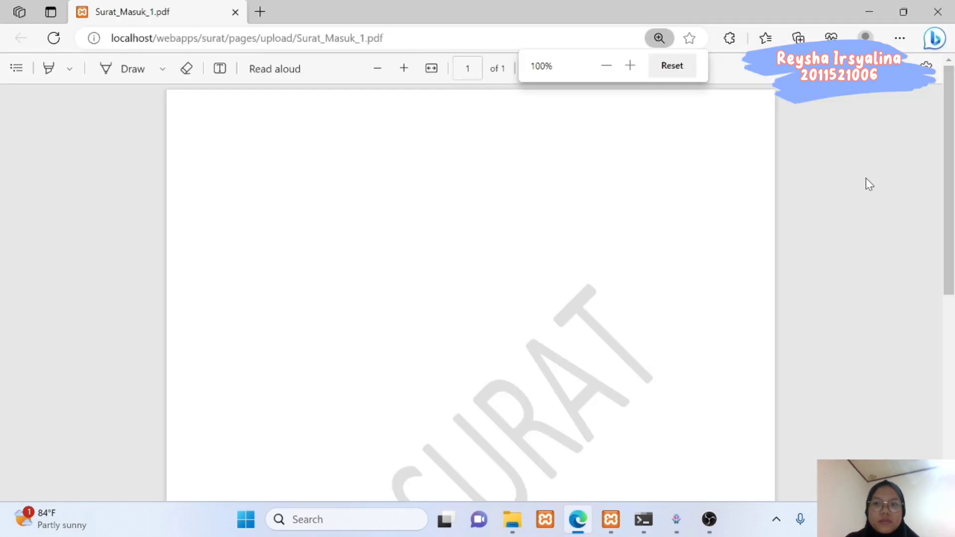
{"action": "scroll", "coordinate": [945, 213], "scroll_direction": "down", "scroll_amount": 5}
{"action": "scroll", "coordinate": [946, 213], "scroll_direction": "up", "scroll_amount": 5}
{"action": "left_click", "coordinate": [938, 12]}
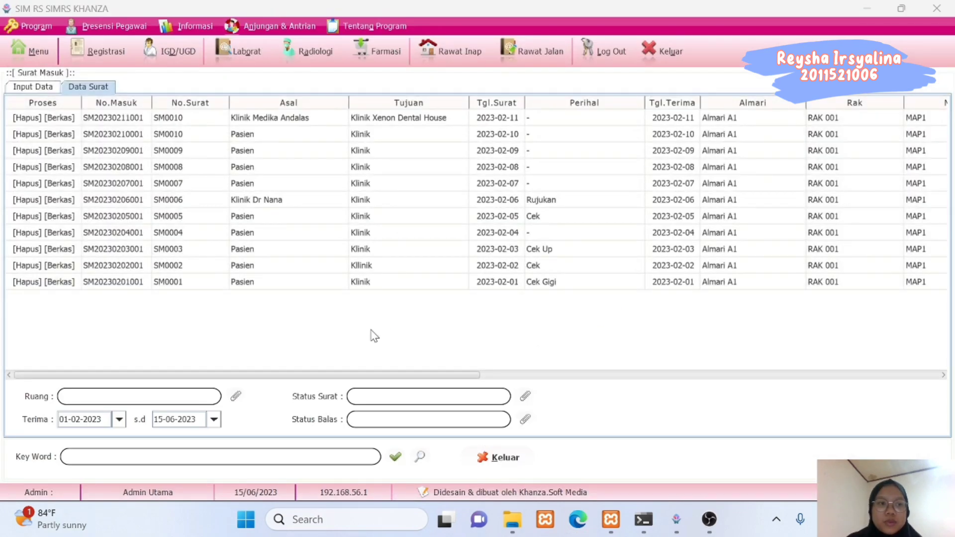
Close the Surat Masuk form and open the Surat Keluar outgoing letter form.
{"action": "left_click", "coordinate": [500, 458]}
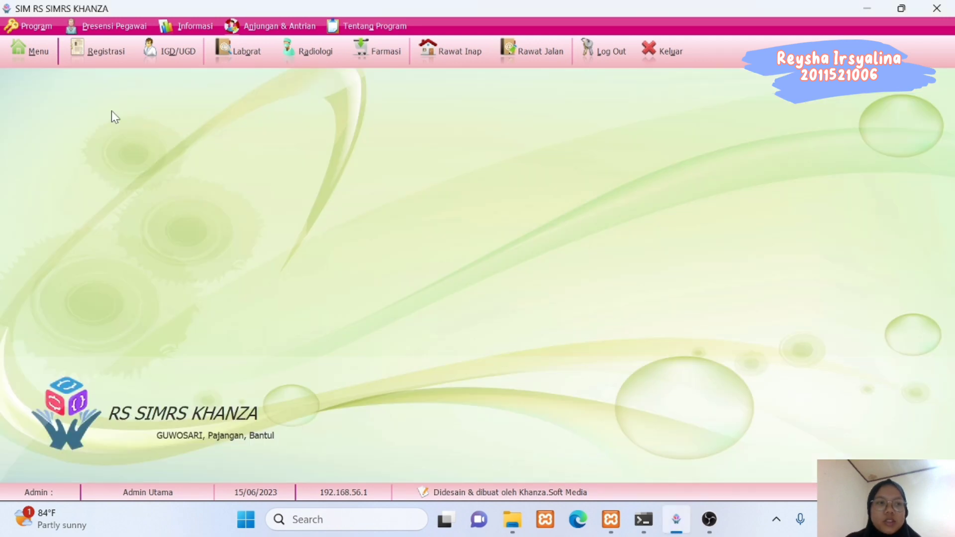
{"action": "left_click", "coordinate": [33, 52]}
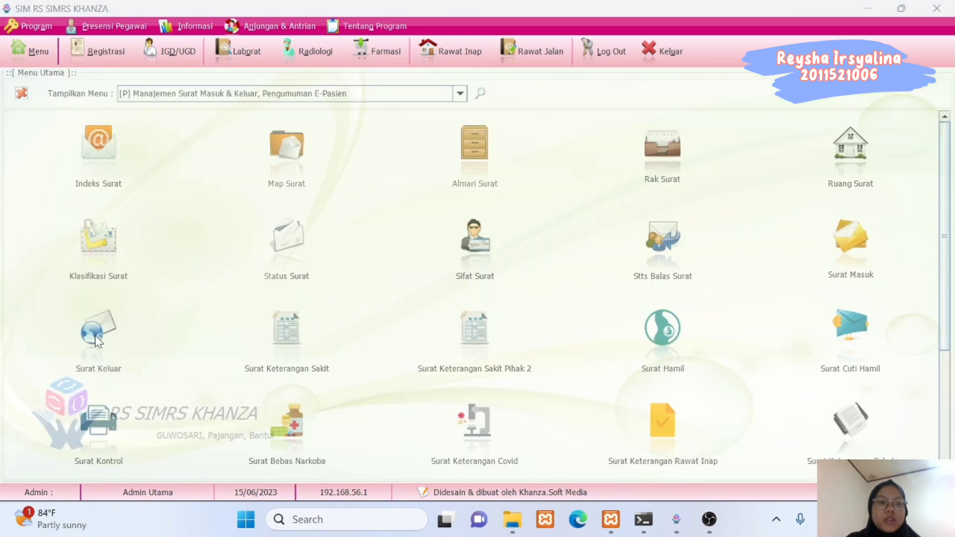
{"action": "left_click", "coordinate": [96, 337]}
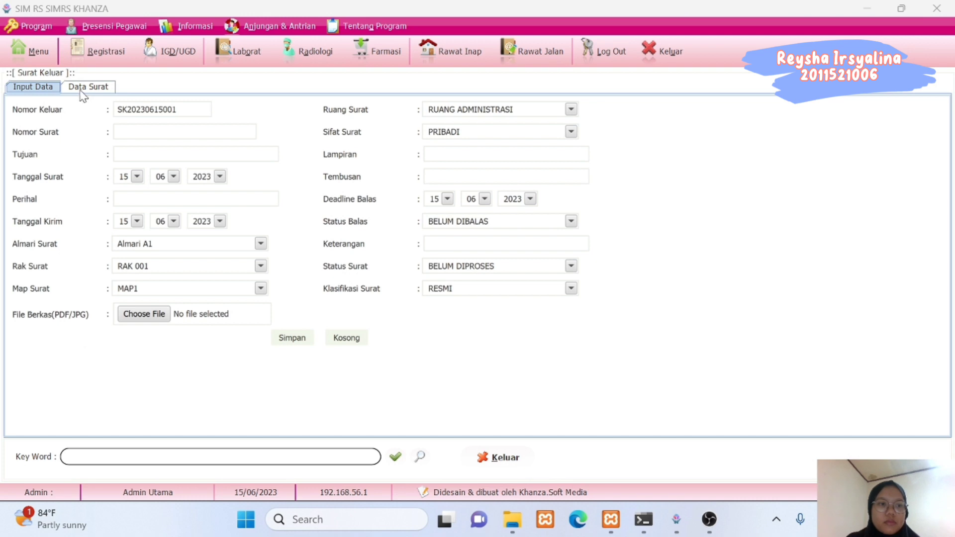
Enter outgoing letter number KSK00010 with destination RS M Djamil.
{"action": "left_click", "coordinate": [83, 91]}
{"action": "left_click", "coordinate": [51, 92]}
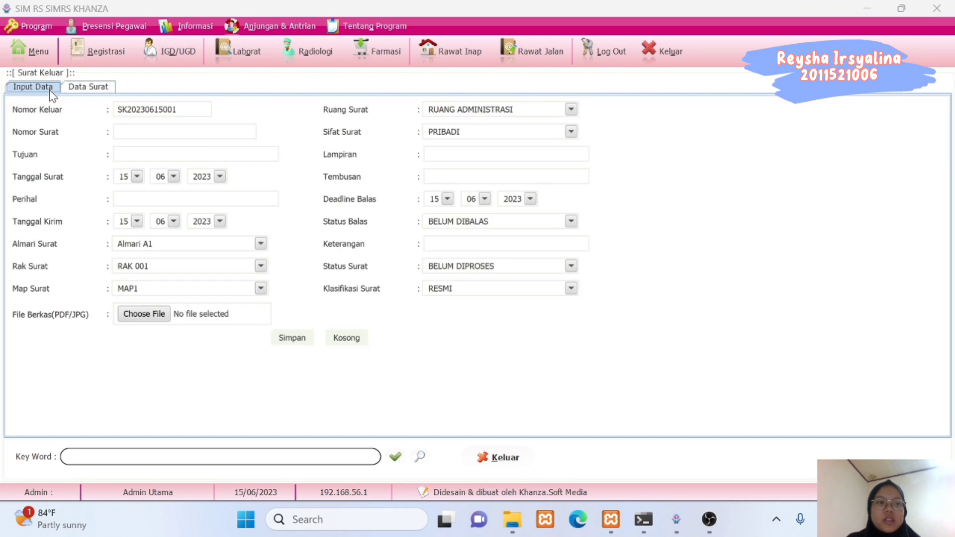
{"action": "left_click", "coordinate": [184, 131]}
{"action": "type", "text": "K"}
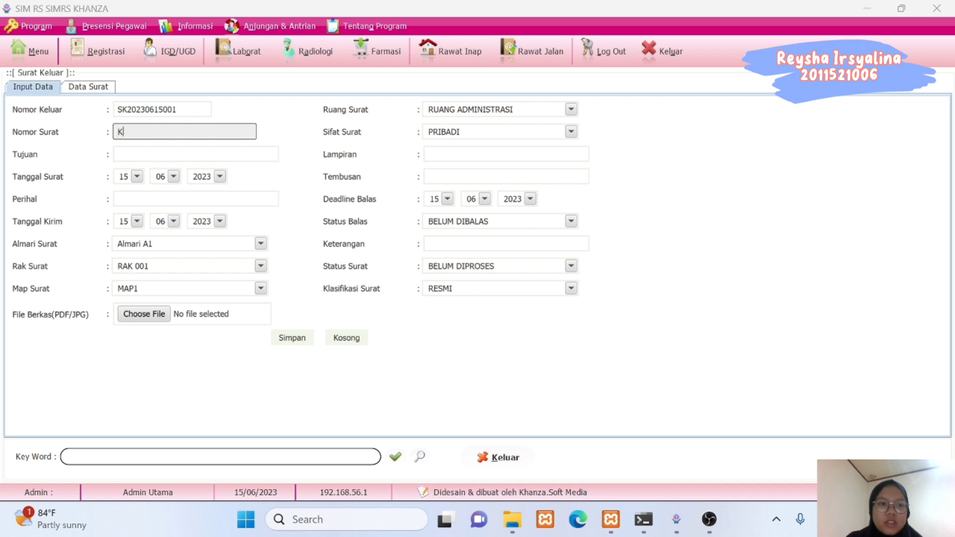
{"action": "type", "text": "SK"}
{"action": "type", "text": "000"}
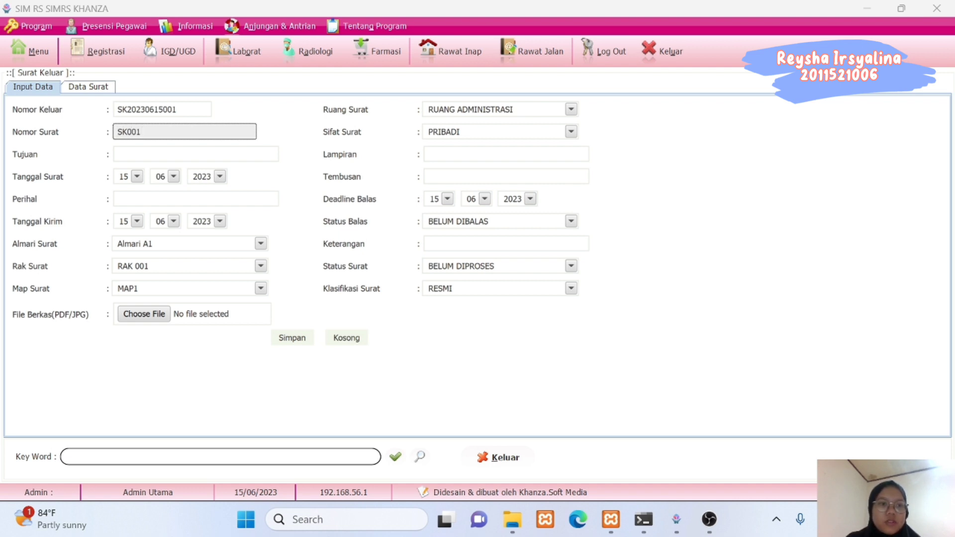
{"action": "type", "text": "10"}
{"action": "key", "text": "Tab"}
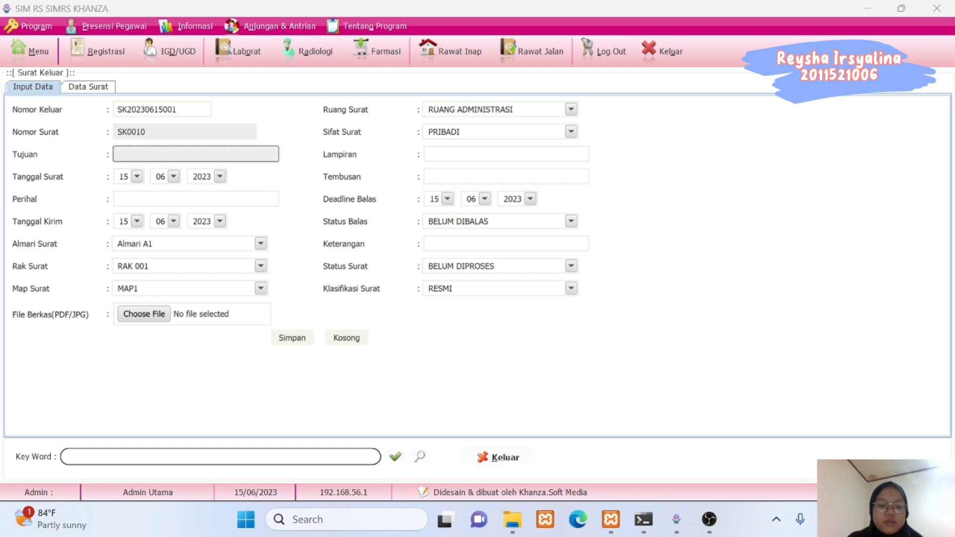
{"action": "type", "text": "RS M Djamil"}
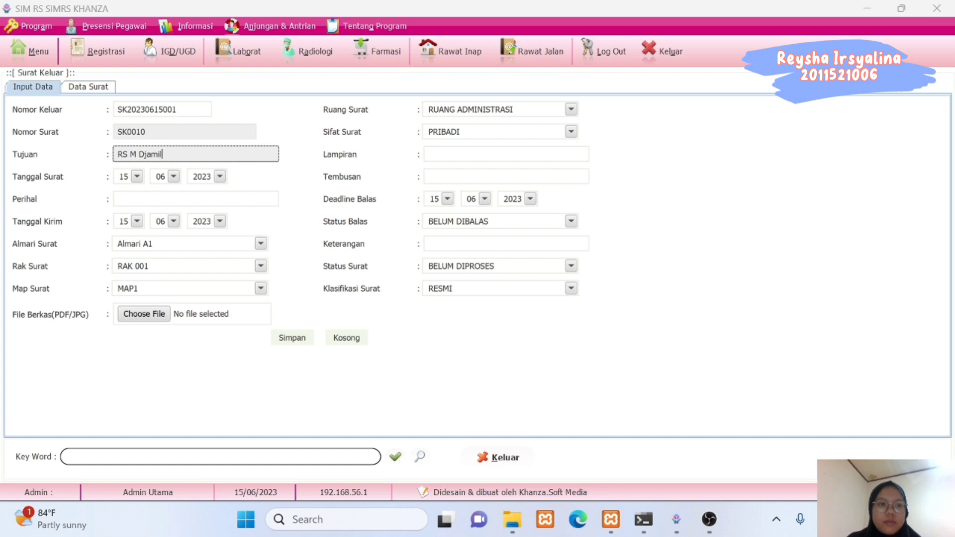
Set the letter date and sending date to 11/02 and fill the subject.
{"action": "left_click", "coordinate": [136, 176]}
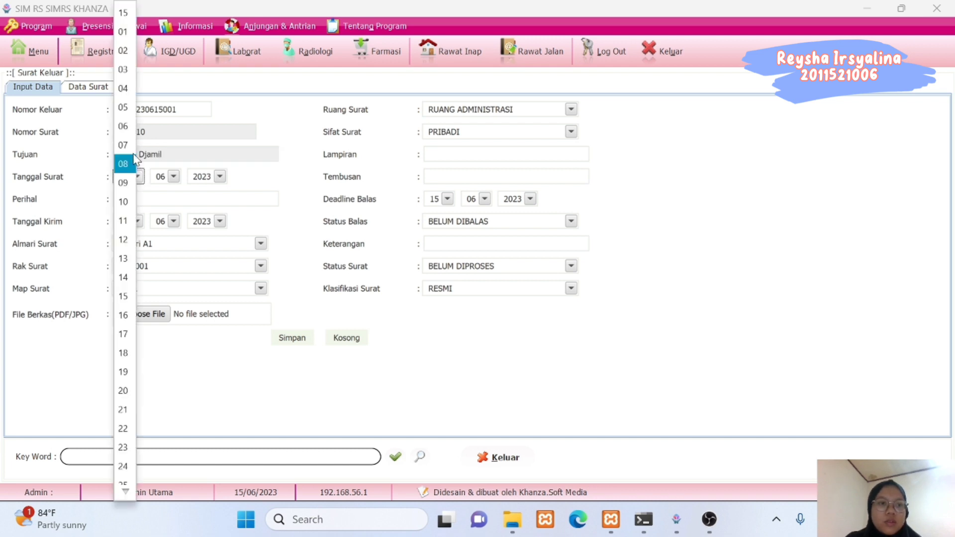
{"action": "left_click", "coordinate": [128, 219]}
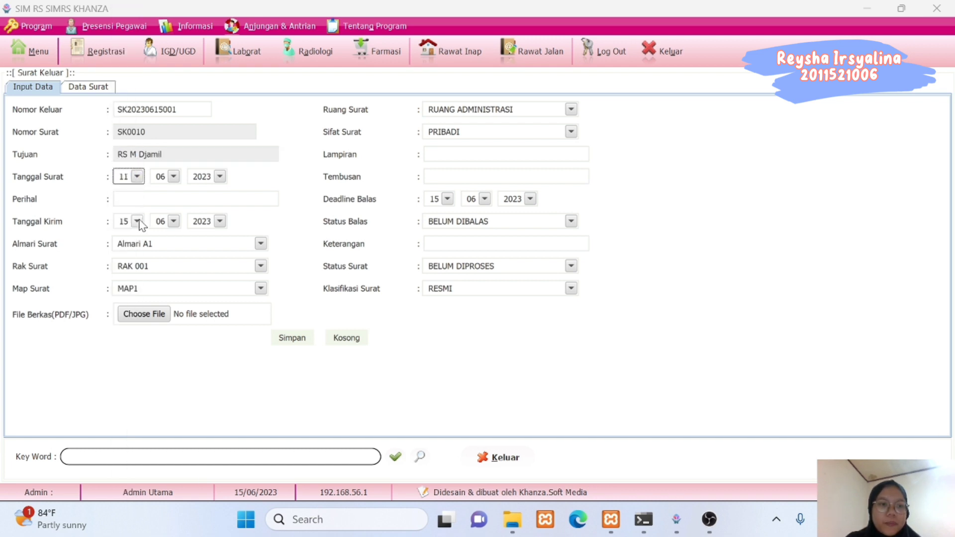
{"action": "left_click", "coordinate": [138, 221]}
{"action": "left_click", "coordinate": [128, 221]}
{"action": "left_click", "coordinate": [174, 221]}
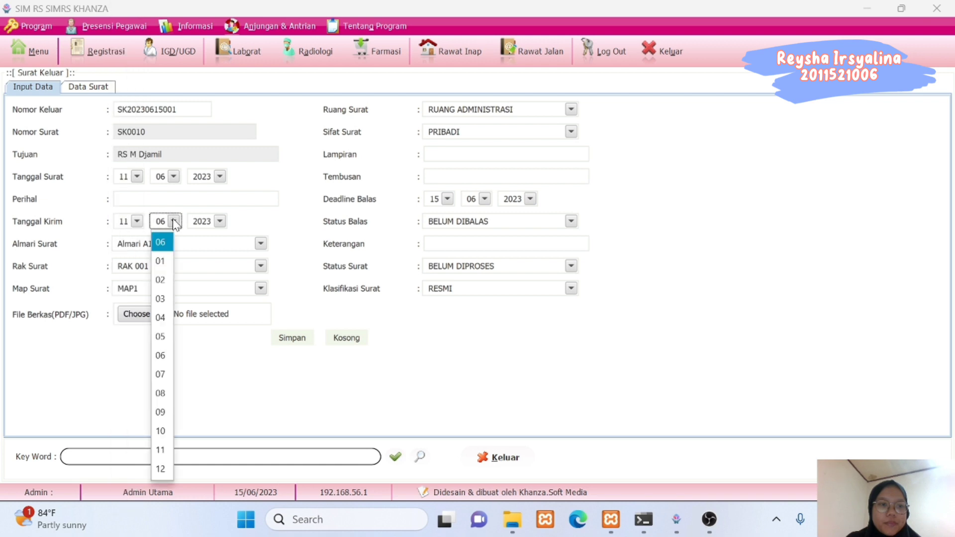
{"action": "left_click", "coordinate": [165, 276]}
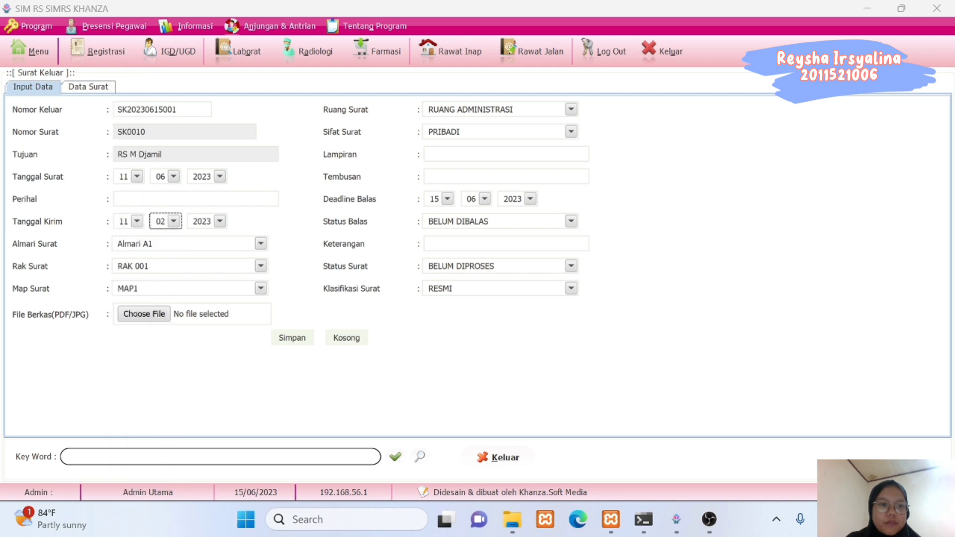
{"action": "left_click", "coordinate": [174, 177]}
{"action": "left_click", "coordinate": [161, 233]}
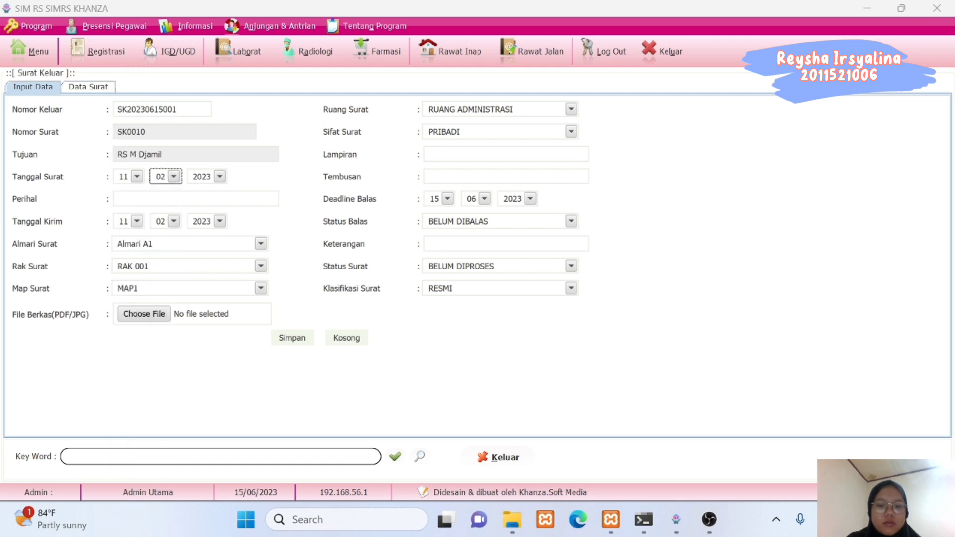
{"action": "left_click", "coordinate": [120, 199]}
{"action": "left_click", "coordinate": [175, 356]}
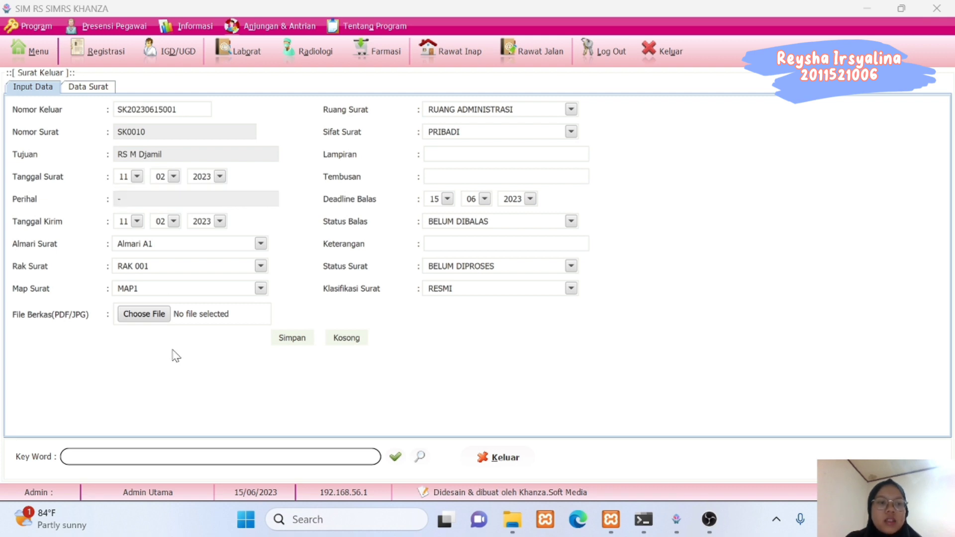
File the letter in Almari A2, mark it UMUM, and enter '-' for attachment and copies.
{"action": "left_click", "coordinate": [150, 246]}
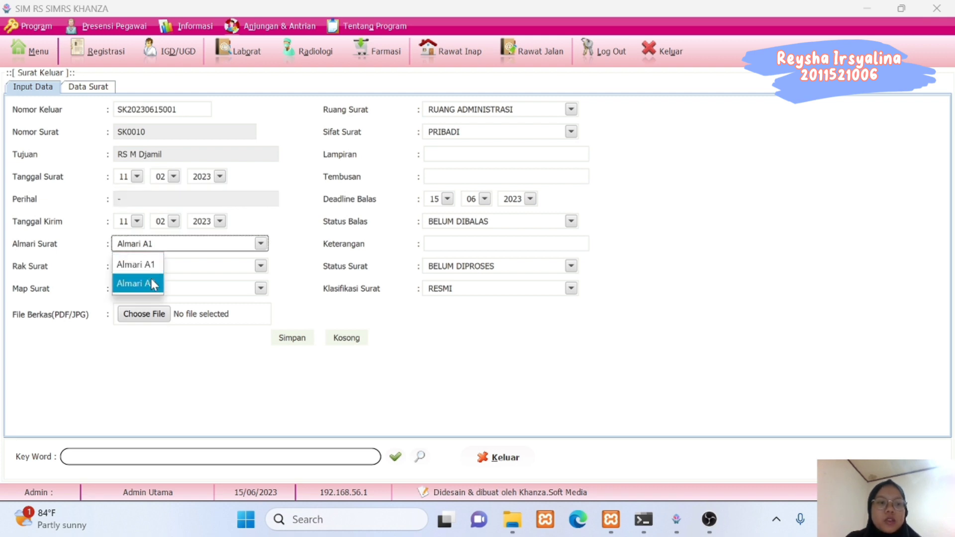
{"action": "left_click", "coordinate": [152, 293]}
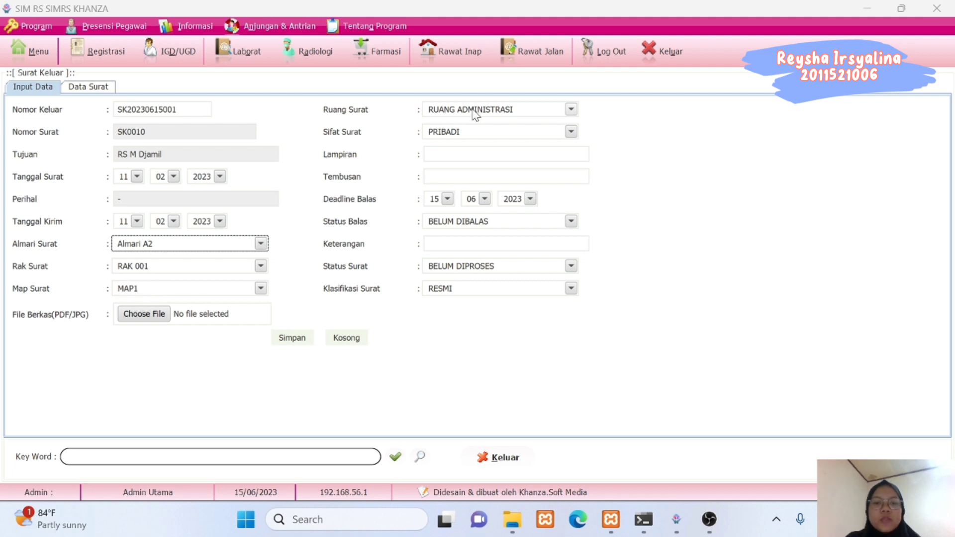
{"action": "left_click", "coordinate": [471, 131]}
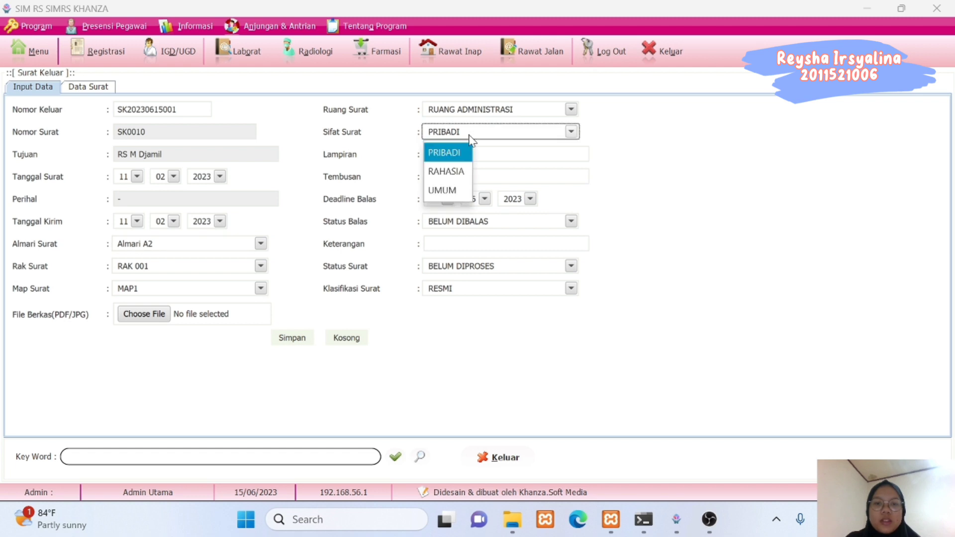
{"action": "left_click", "coordinate": [444, 187]}
{"action": "left_click", "coordinate": [447, 154]}
{"action": "type", "text": "-"}
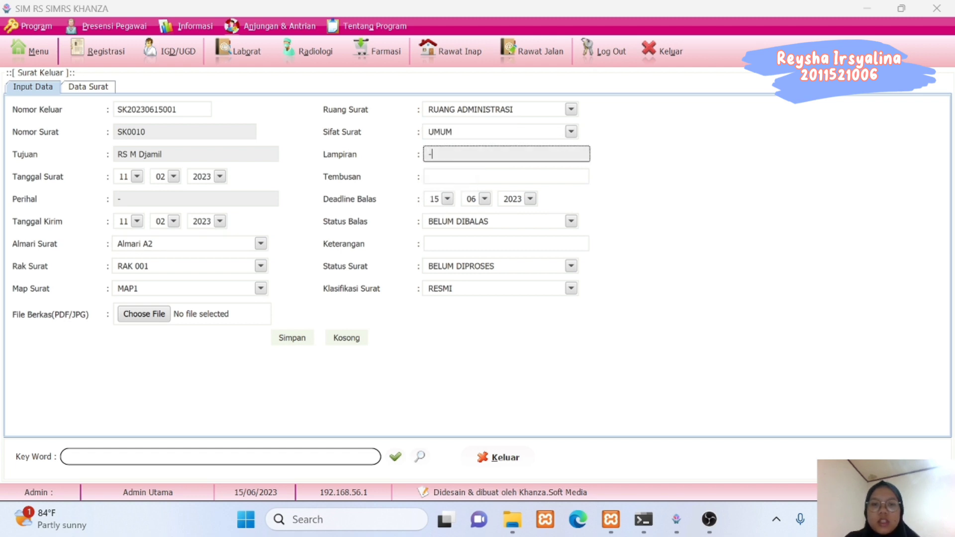
{"action": "key", "text": "Return"}
{"action": "type", "text": "-"}
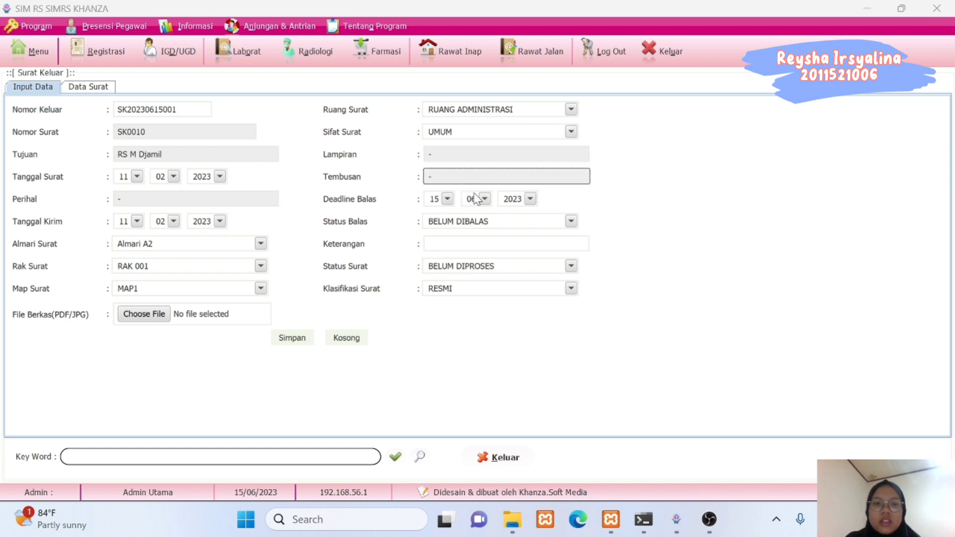
Set the reply deadline to 11/02 and enter '-' as the Keterangan note.
{"action": "left_click", "coordinate": [485, 199]}
{"action": "left_click", "coordinate": [471, 254]}
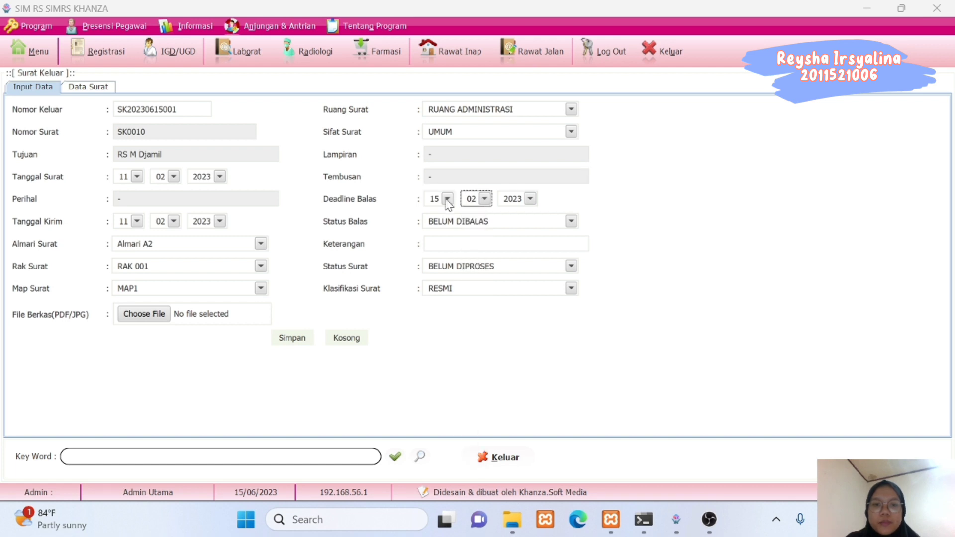
{"action": "left_click", "coordinate": [448, 199]}
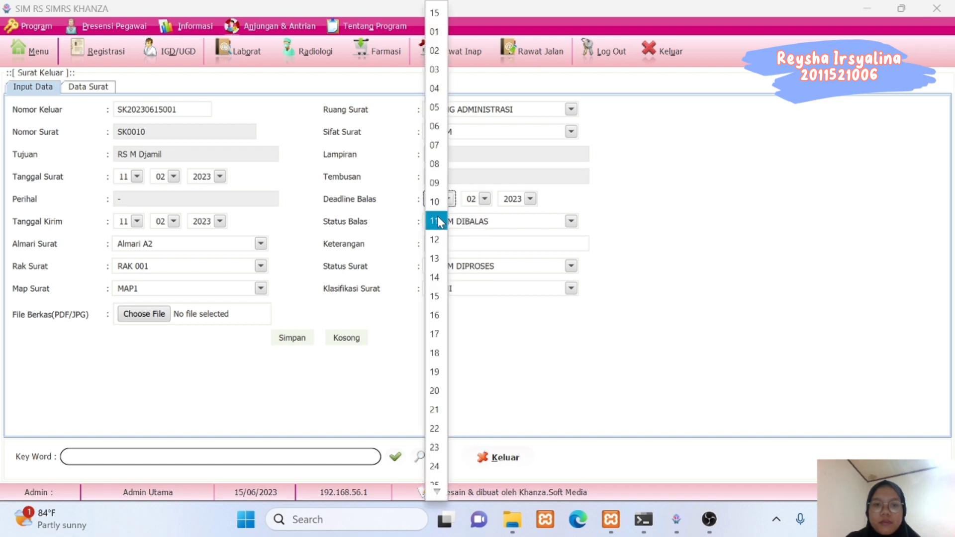
{"action": "left_click", "coordinate": [438, 221]}
{"action": "left_click", "coordinate": [459, 244]}
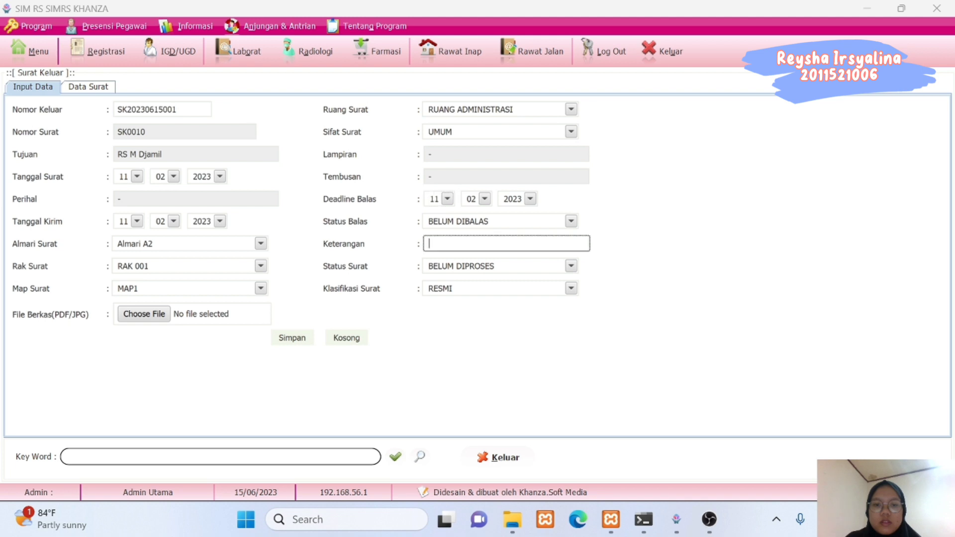
{"action": "type", "text": "-"}
{"action": "key", "text": "Tab"}
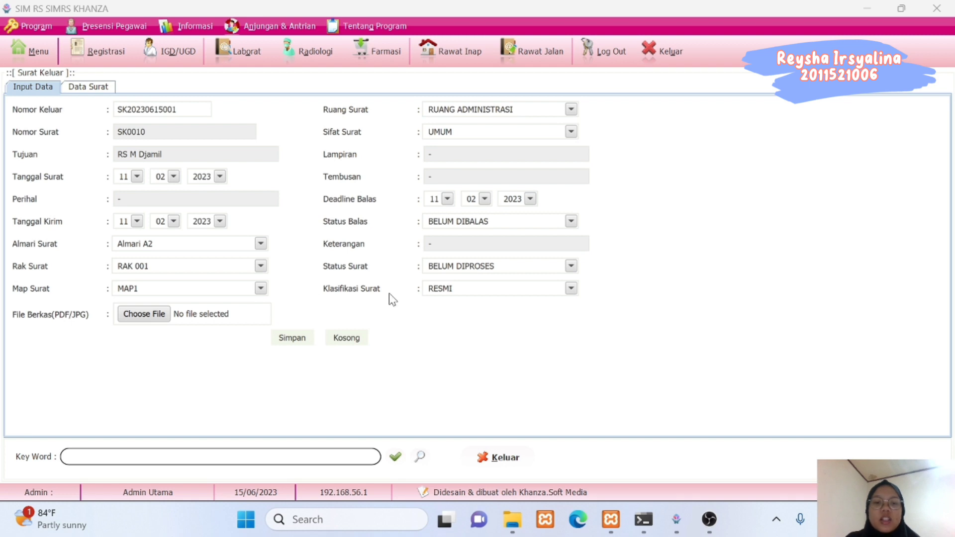
Attach Surat Keluar 1.pdf from drive D: using All Files, then save outgoing letter SK0010.
{"action": "left_click", "coordinate": [133, 315]}
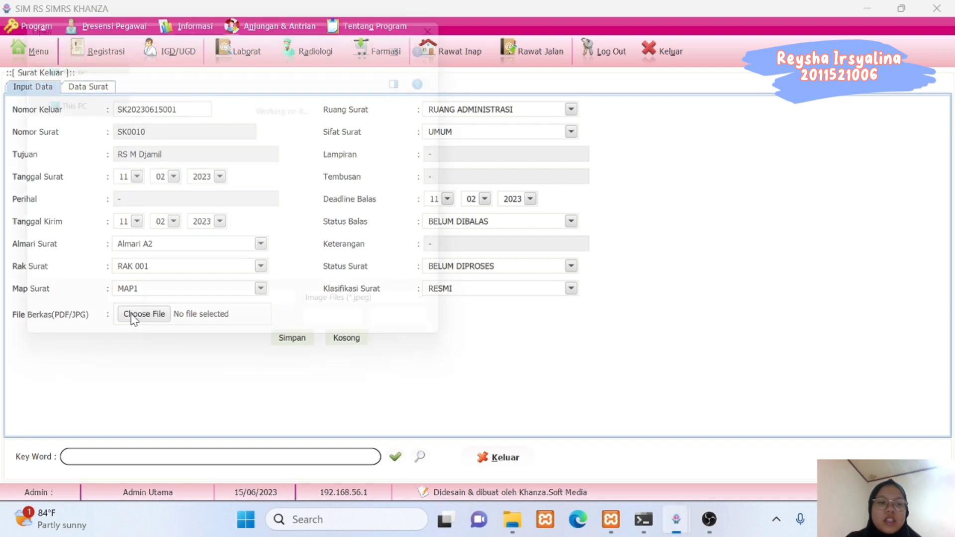
{"action": "left_click", "coordinate": [250, 193]}
{"action": "double_click", "coordinate": [251, 193]}
{"action": "left_click", "coordinate": [343, 312]}
{"action": "left_click", "coordinate": [343, 354]}
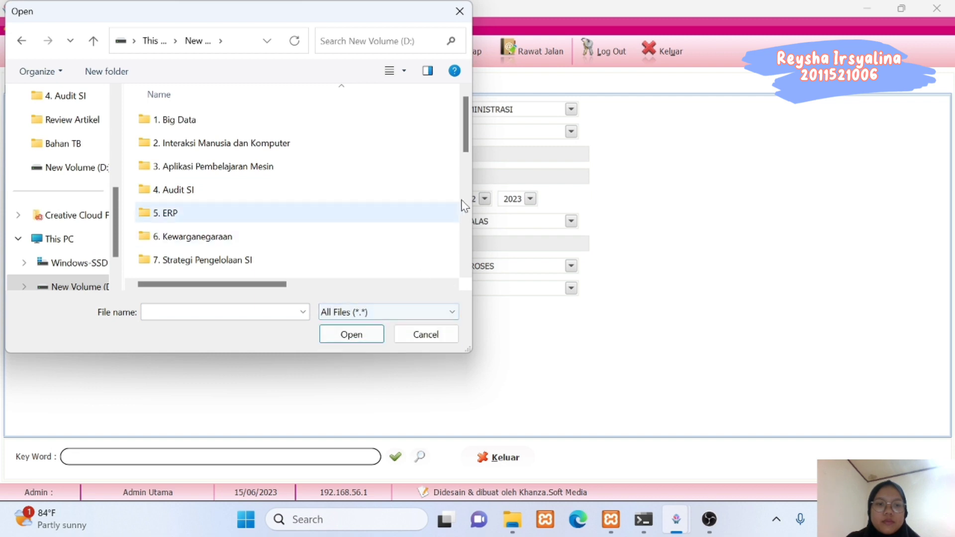
{"action": "left_click_drag", "start_coordinate": [463, 140], "coordinate": [467, 283]}
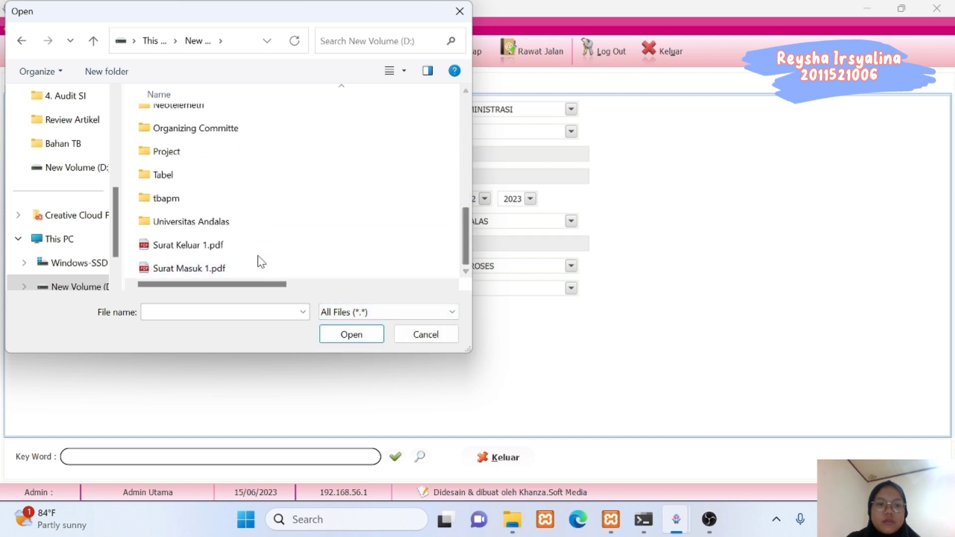
{"action": "left_click", "coordinate": [241, 246]}
{"action": "left_click", "coordinate": [344, 338]}
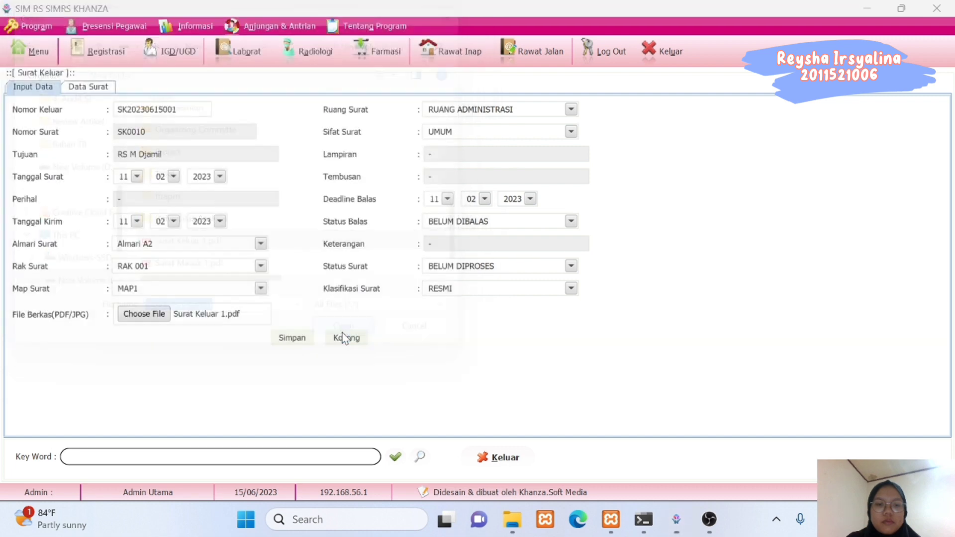
{"action": "left_click", "coordinate": [294, 339]}
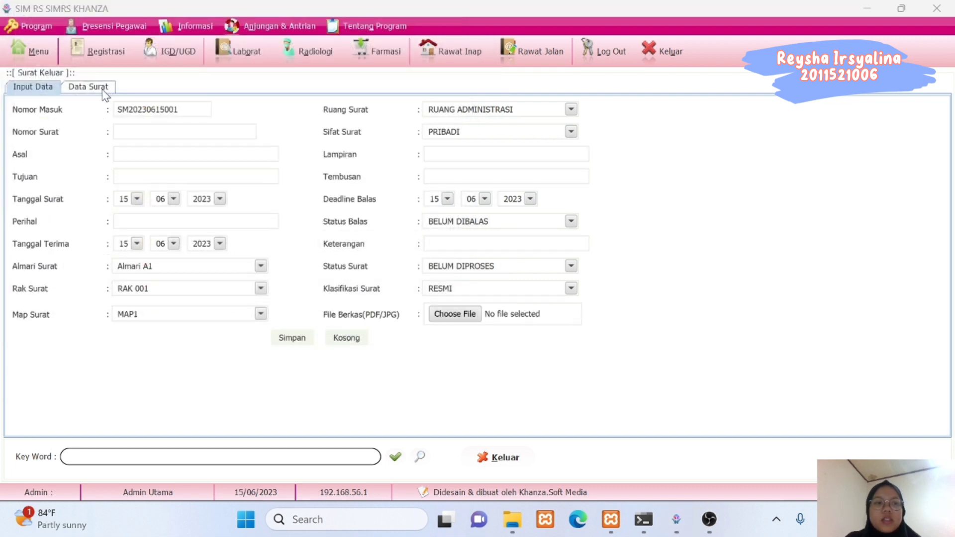
List outgoing letters sent from 01-02-2023 onward and open a letter's attached PDF.
{"action": "left_click", "coordinate": [103, 92]}
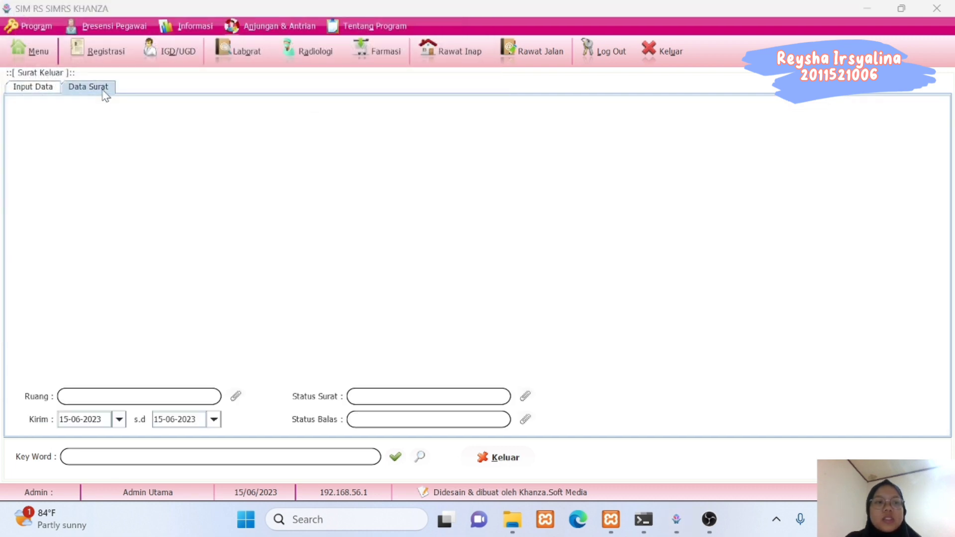
{"action": "left_click", "coordinate": [117, 420]}
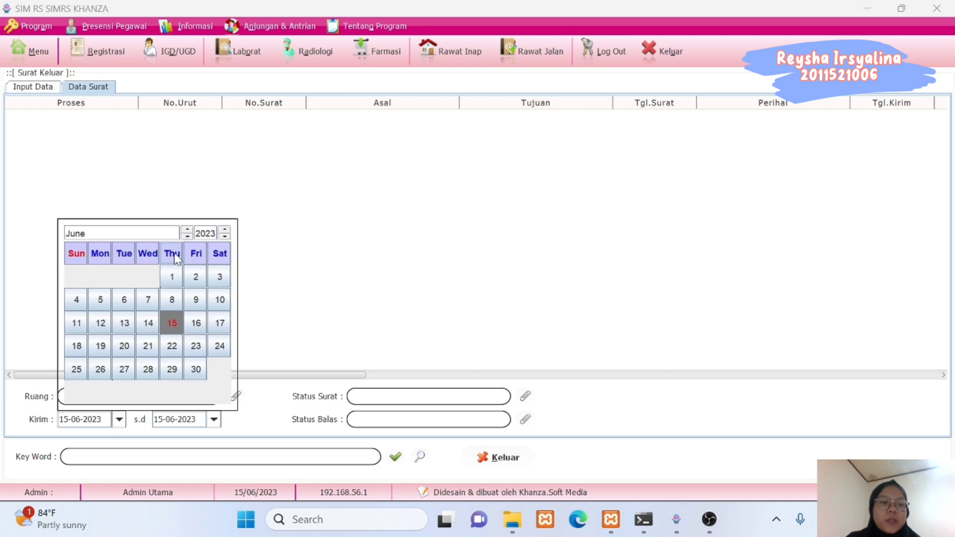
{"action": "left_click", "coordinate": [187, 237]}
{"action": "left_click", "coordinate": [187, 237]}
{"action": "left_click", "coordinate": [187, 236]}
{"action": "left_click", "coordinate": [187, 236]}
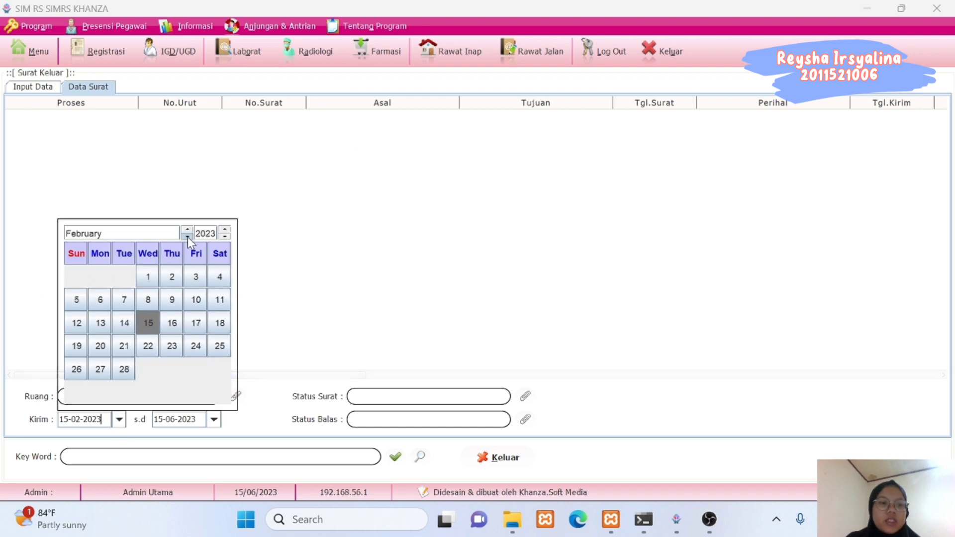
{"action": "left_click", "coordinate": [148, 274]}
{"action": "left_click", "coordinate": [396, 457]}
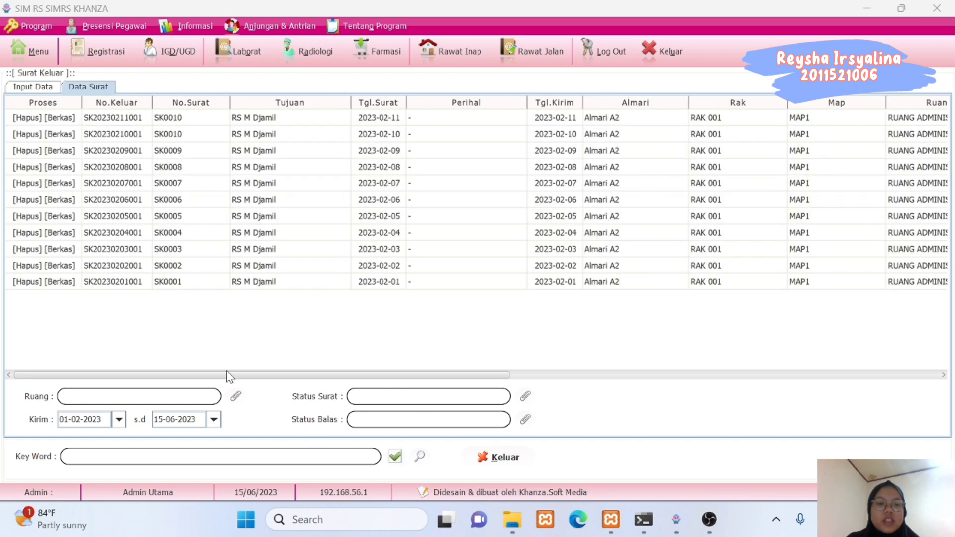
{"action": "left_click_drag", "start_coordinate": [228, 375], "coordinate": [133, 375]}
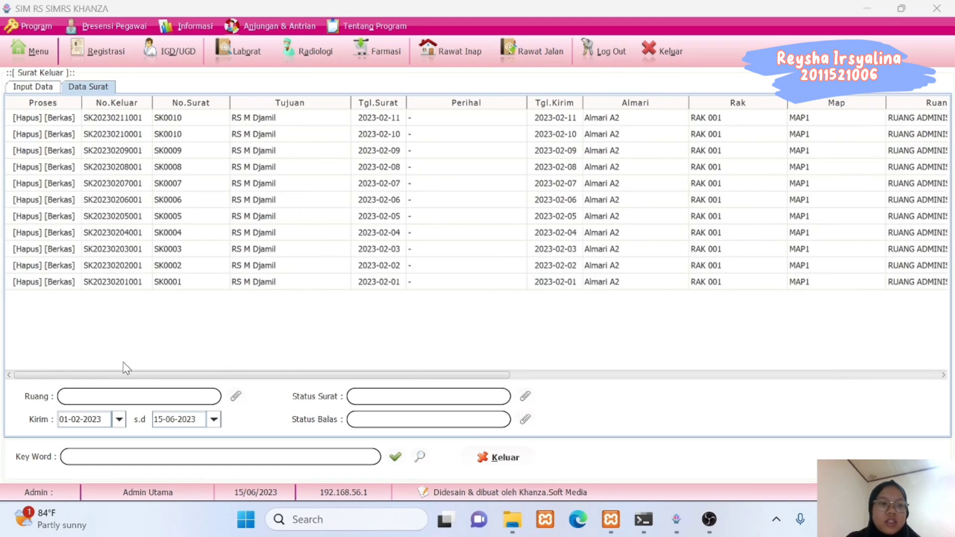
{"action": "left_click", "coordinate": [62, 289]}
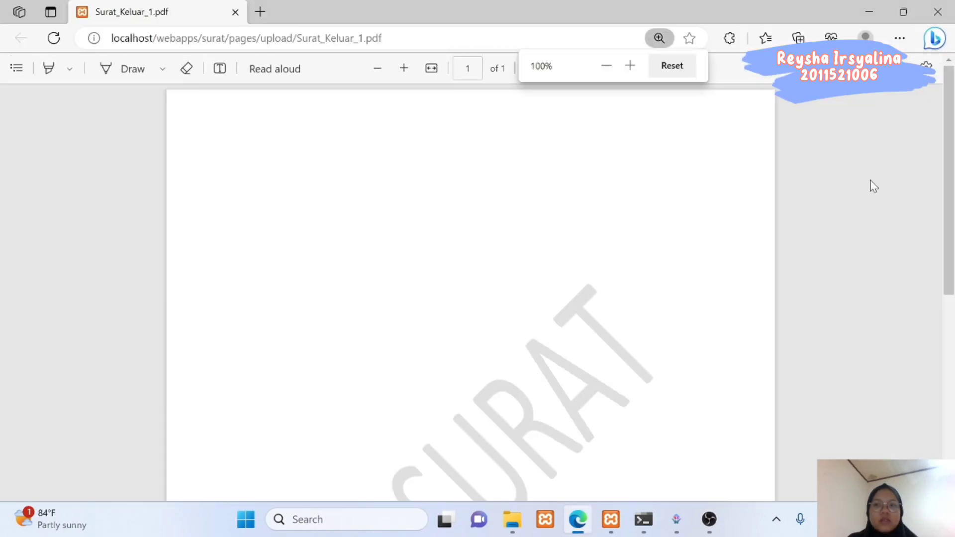
Scroll through the one-page Surat_Keluar_1.pdf in Edge, then close it.
{"action": "left_click_drag", "start_coordinate": [950, 182], "coordinate": [944, 161]}
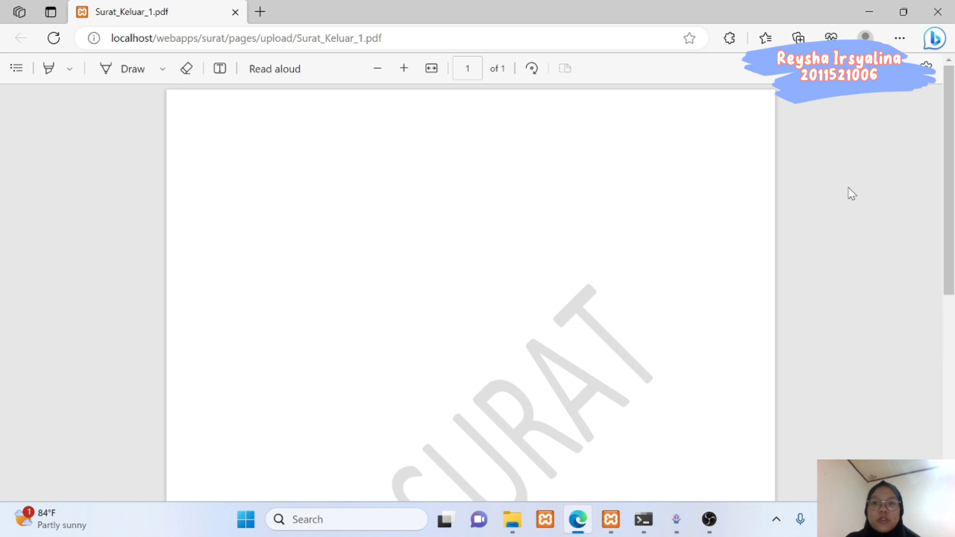
{"action": "left_click", "coordinate": [938, 12]}
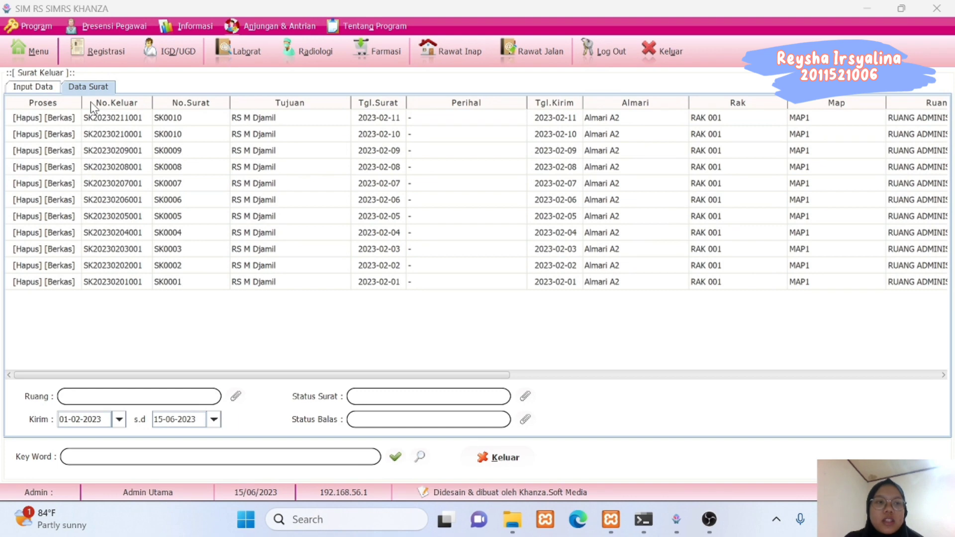
Return to the letter-management main menu via the Menu button.
{"action": "left_click", "coordinate": [40, 54]}
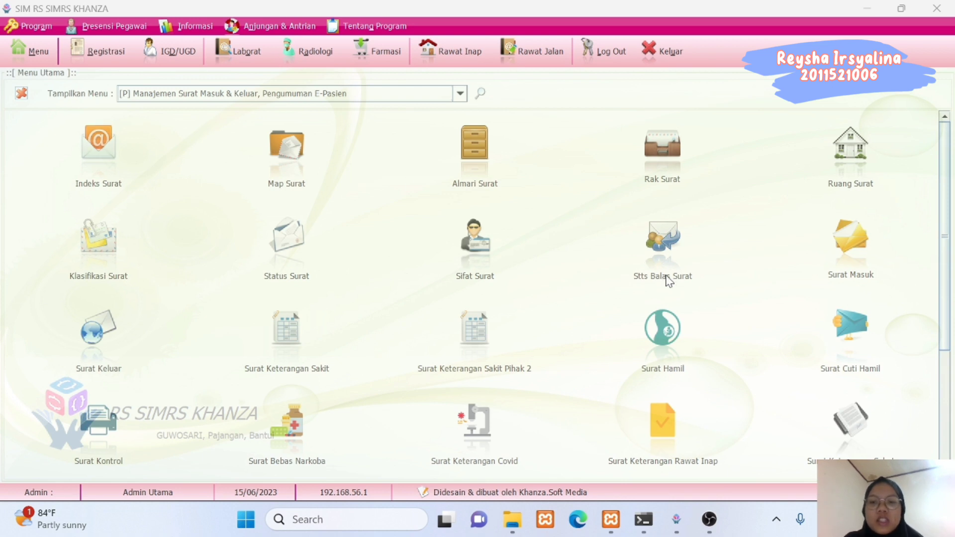
Print the Rak Surat report listing RAK 001 and RAK 002, then return to the menu.
{"action": "left_click", "coordinate": [670, 181]}
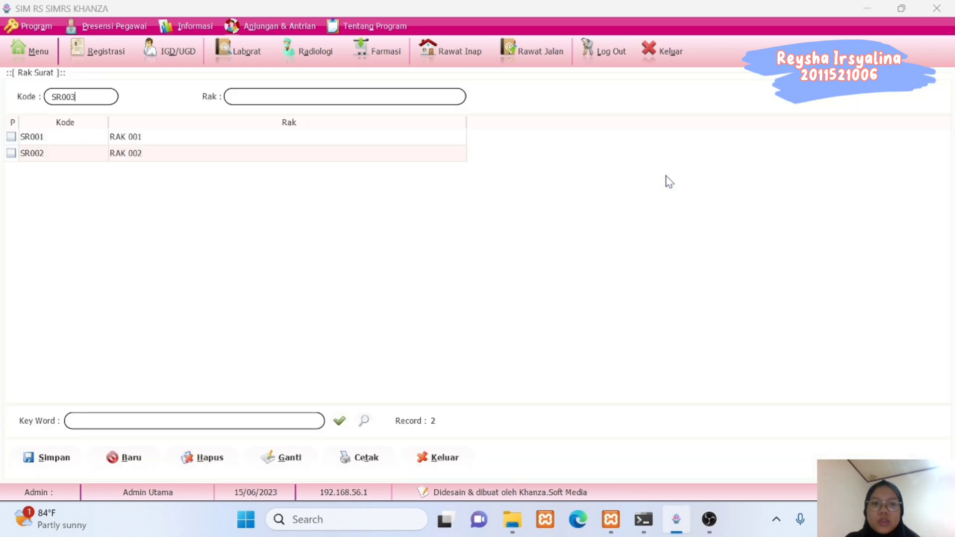
{"action": "left_click", "coordinate": [363, 458]}
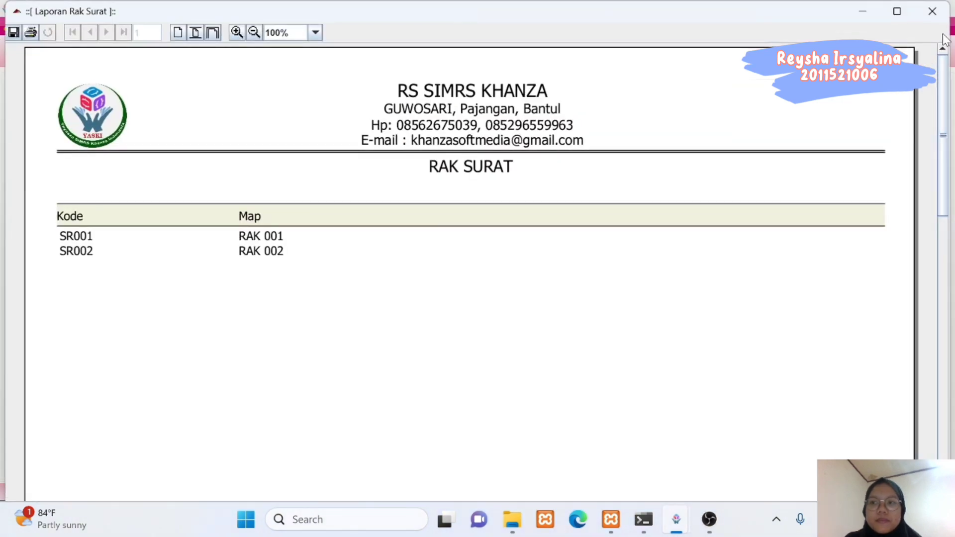
{"action": "left_click", "coordinate": [932, 11]}
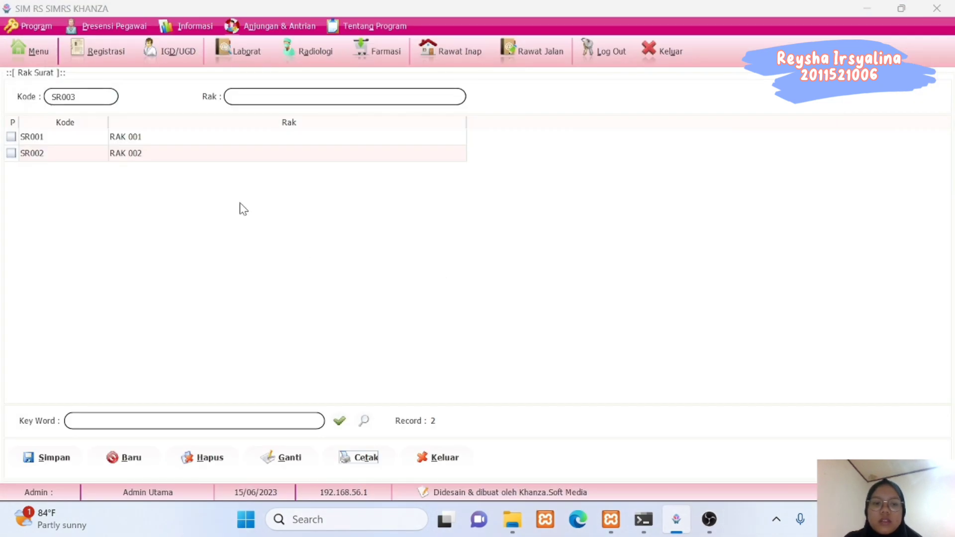
{"action": "left_click", "coordinate": [431, 462]}
{"action": "left_click", "coordinate": [49, 63]}
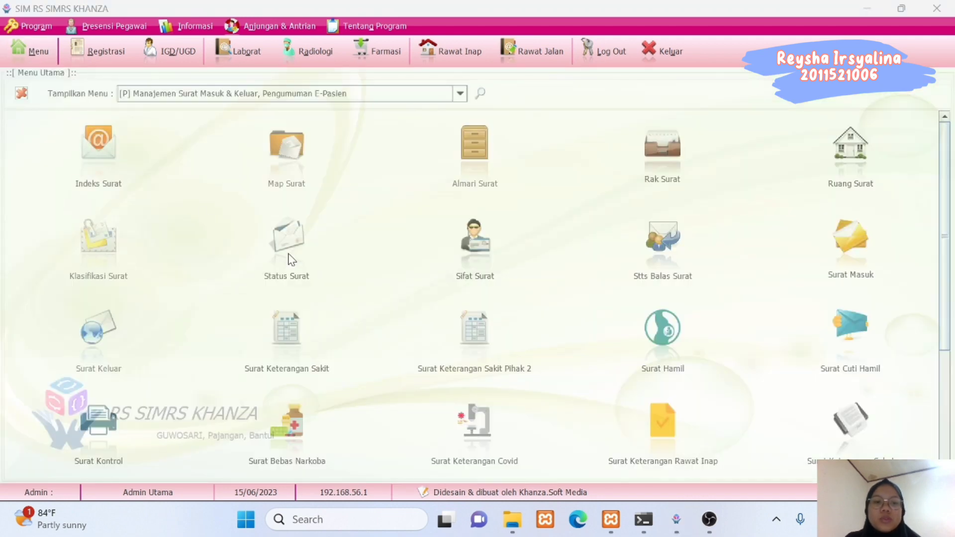
Print and review the Status Surat report covering SS01 to SS05, then return to the menu.
{"action": "left_click", "coordinate": [287, 244]}
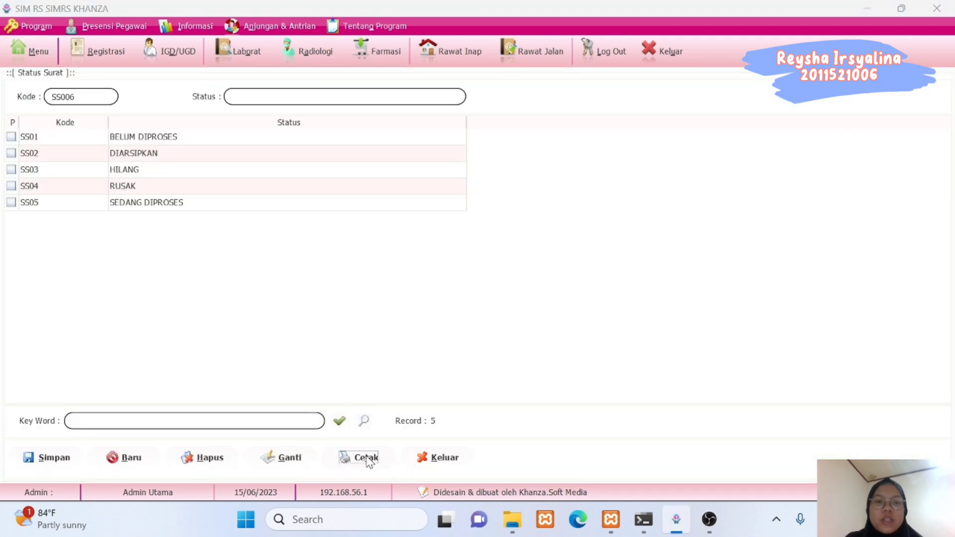
{"action": "left_click", "coordinate": [369, 462]}
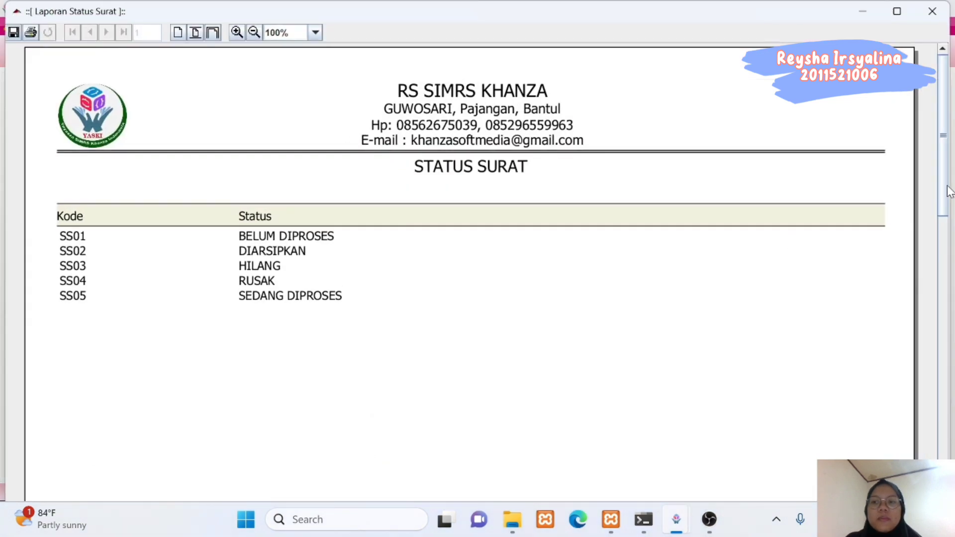
{"action": "left_click_drag", "start_coordinate": [946, 192], "coordinate": [932, 83]}
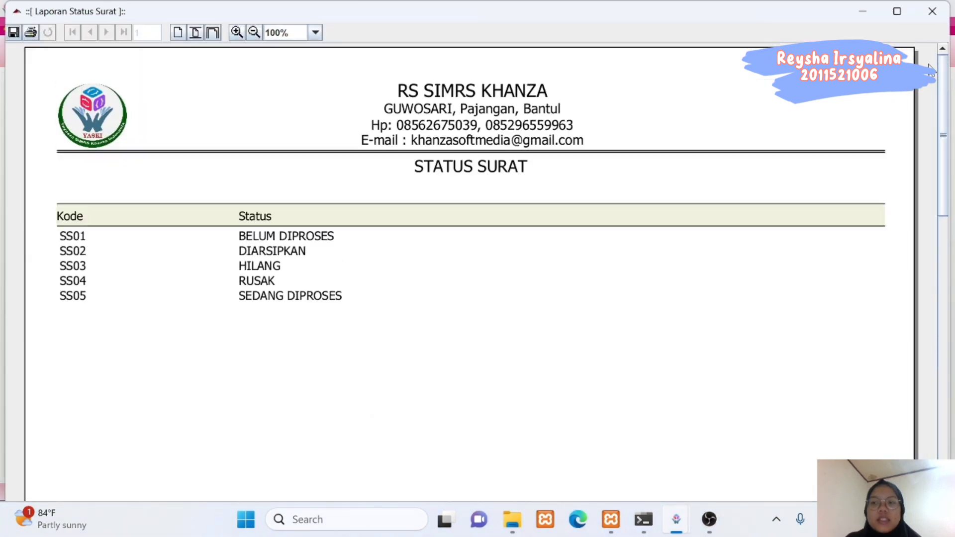
{"action": "left_click", "coordinate": [933, 11]}
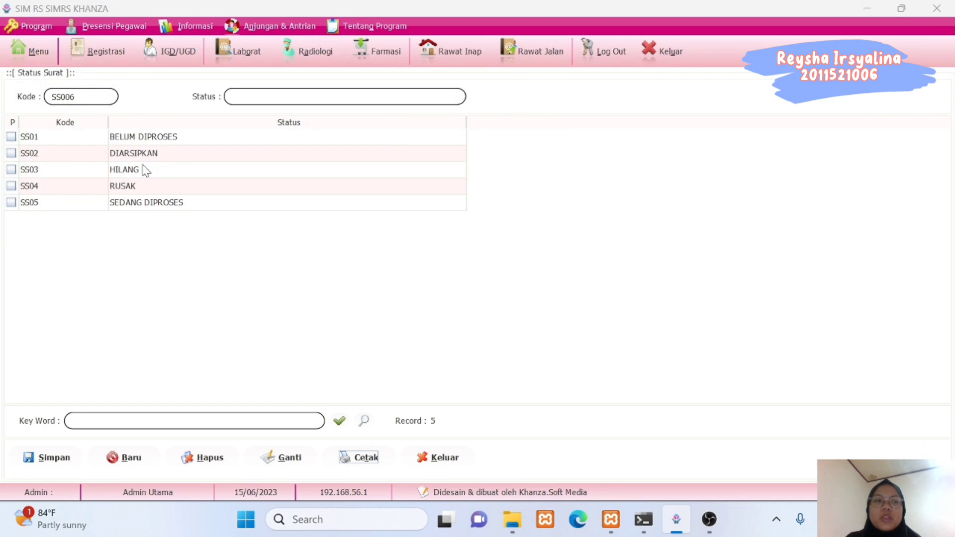
{"action": "left_click", "coordinate": [33, 49]}
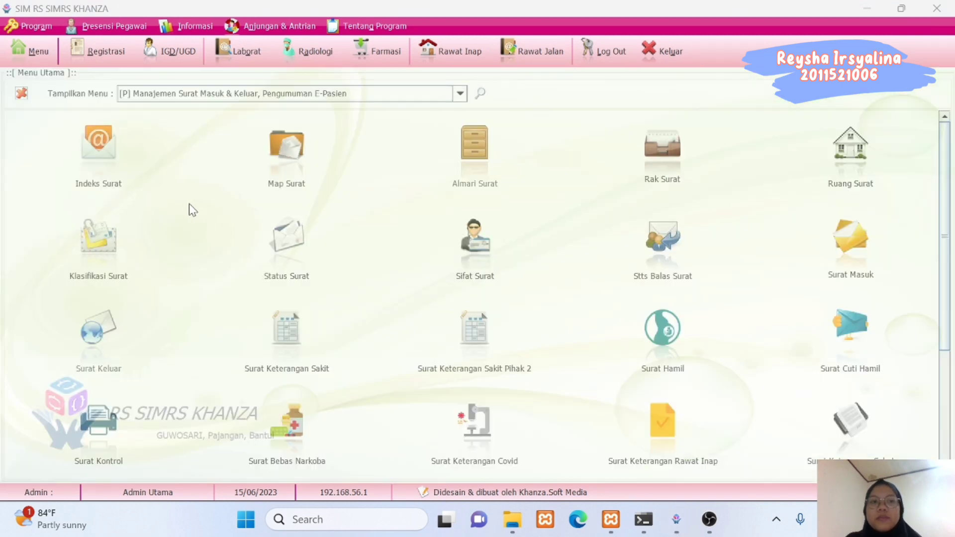
Log out of the SIMRS Khanza session from the toolbar.
{"action": "left_click", "coordinate": [608, 49]}
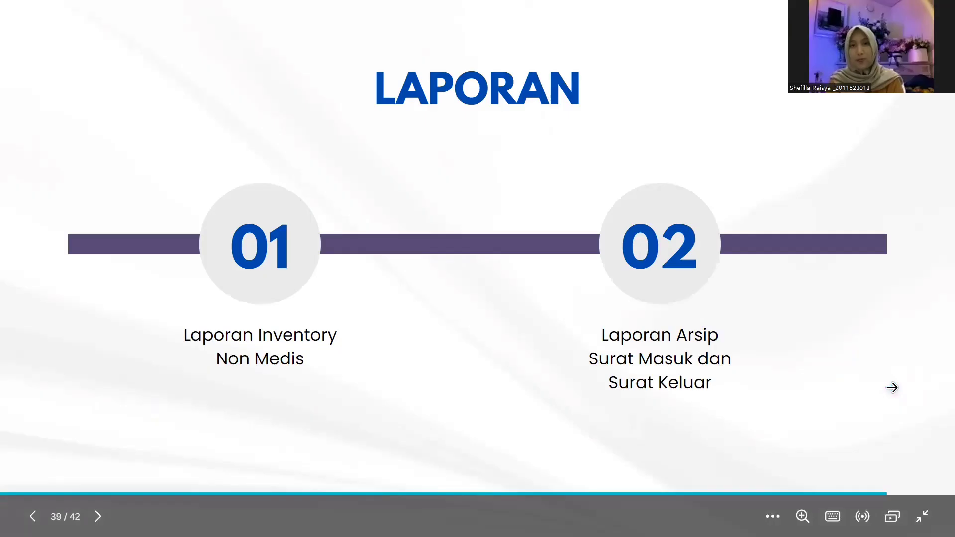
Move through the PENUTUP slide to the KESIMPULAN and SARAN slide.
{"action": "key", "text": "Right"}
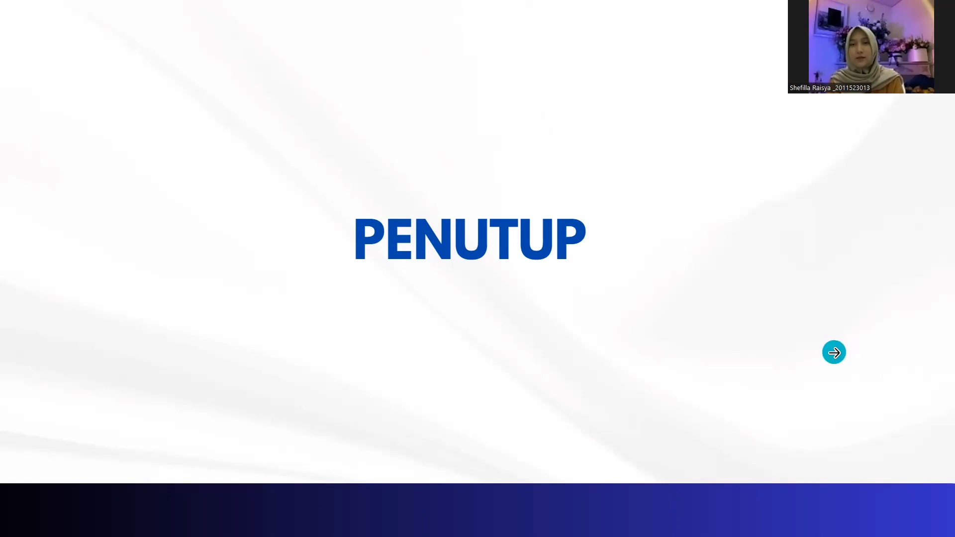
{"action": "left_click", "coordinate": [835, 352]}
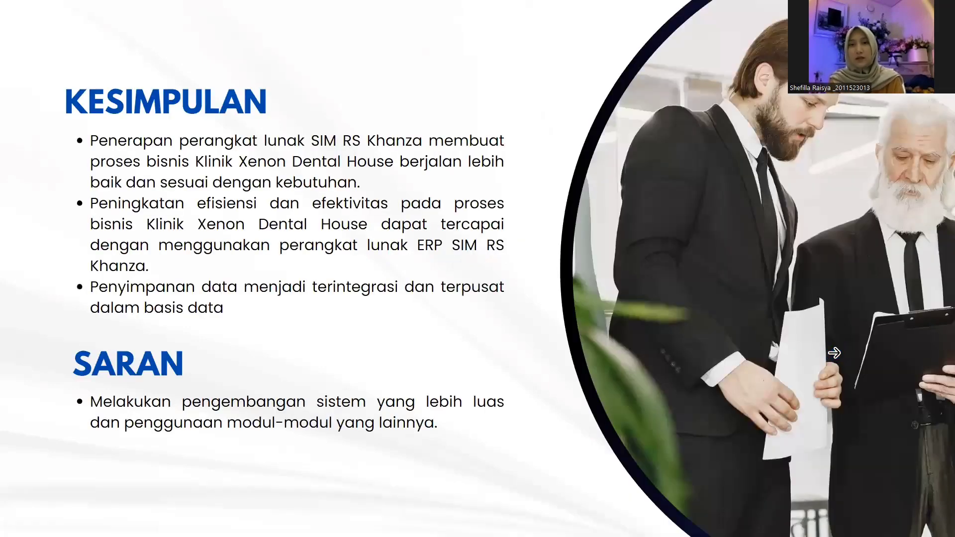